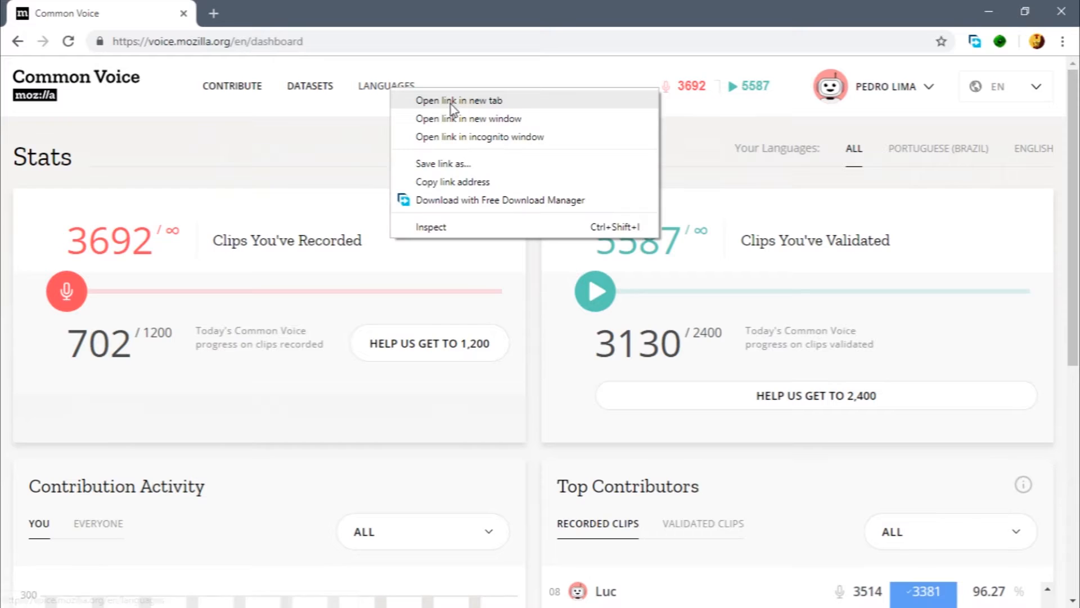
Step: View the Languages page in its separate tab down to the Launched section and return to the dashboard
{"action": "left_click", "coordinate": [270, 11]}
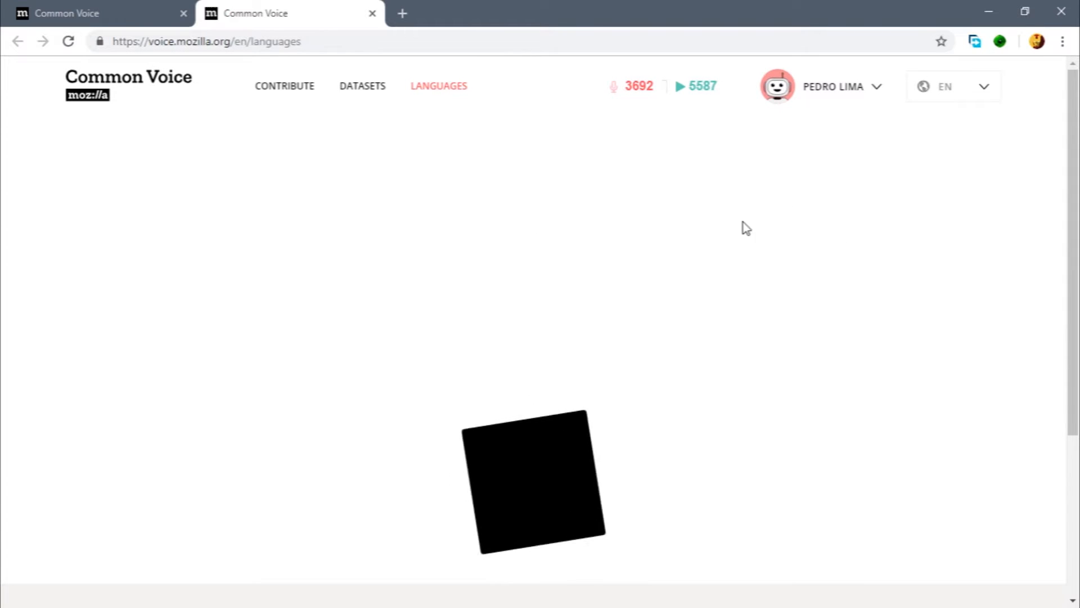
{"action": "scroll", "coordinate": [585, 204], "scroll_direction": "down", "scroll_amount": 4}
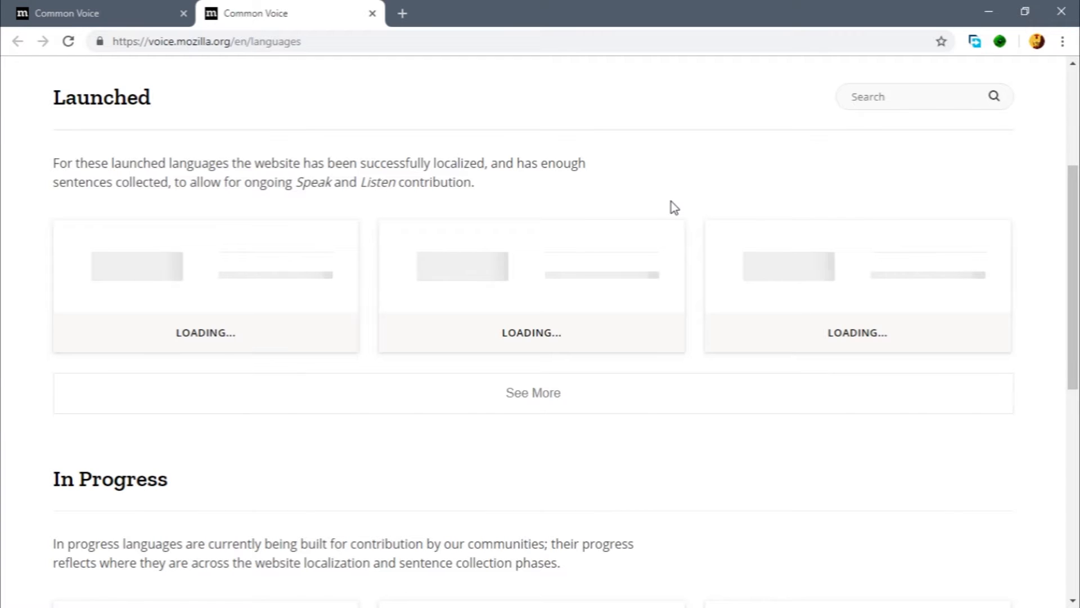
{"action": "scroll", "coordinate": [316, 82], "scroll_direction": "up", "scroll_amount": 3}
{"action": "left_click", "coordinate": [151, 7]}
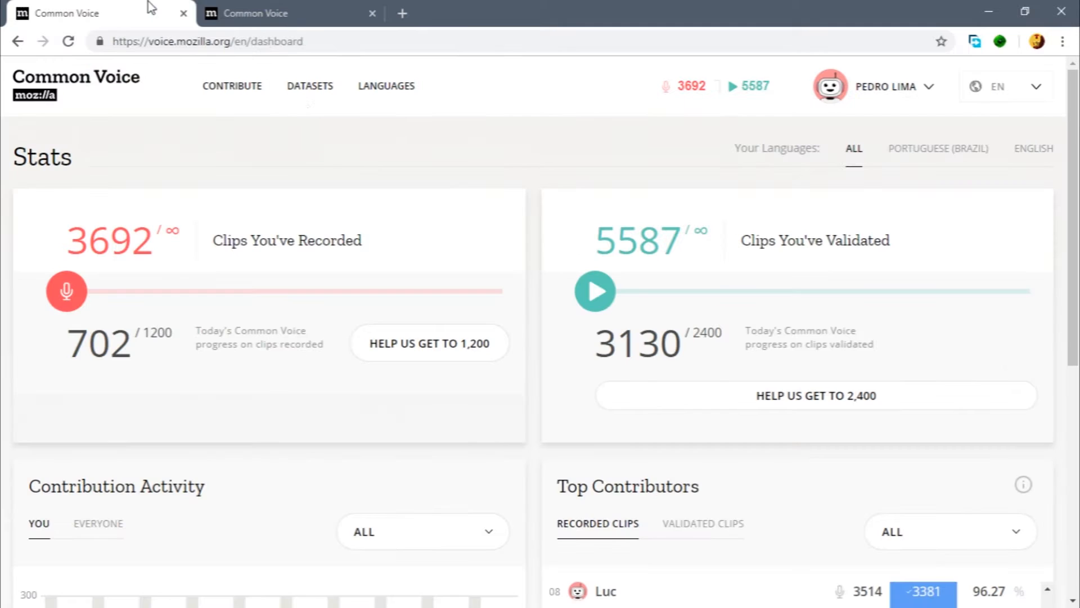
Step: Examine the personal totals of recorded and validated clips in the dashboard's Stats section
{"action": "left_click_drag", "start_coordinate": [69, 236], "coordinate": [162, 249]}
{"action": "left_click", "coordinate": [162, 249]}
{"action": "left_click_drag", "start_coordinate": [598, 247], "coordinate": [676, 248]}
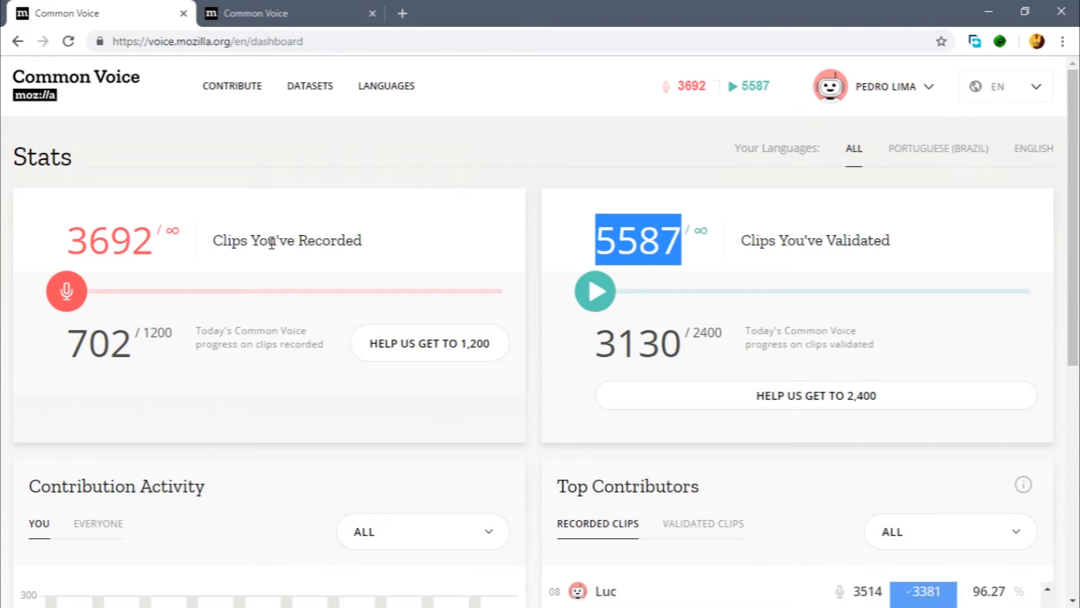
{"action": "left_click", "coordinate": [611, 232]}
{"action": "left_click_drag", "start_coordinate": [596, 242], "coordinate": [674, 240]}
{"action": "left_click_drag", "start_coordinate": [70, 244], "coordinate": [145, 246]}
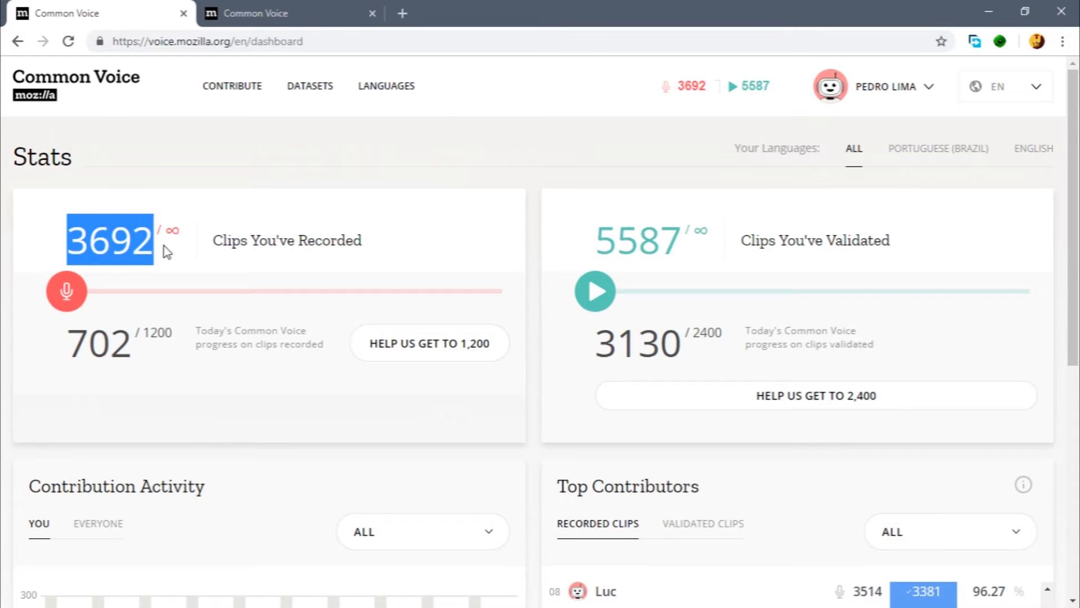
{"action": "left_click", "coordinate": [548, 160]}
Step: Examine today's Common Voice progress against the daily goals for recorded and validated clips
{"action": "scroll", "coordinate": [552, 169], "scroll_direction": "down", "scroll_amount": 1}
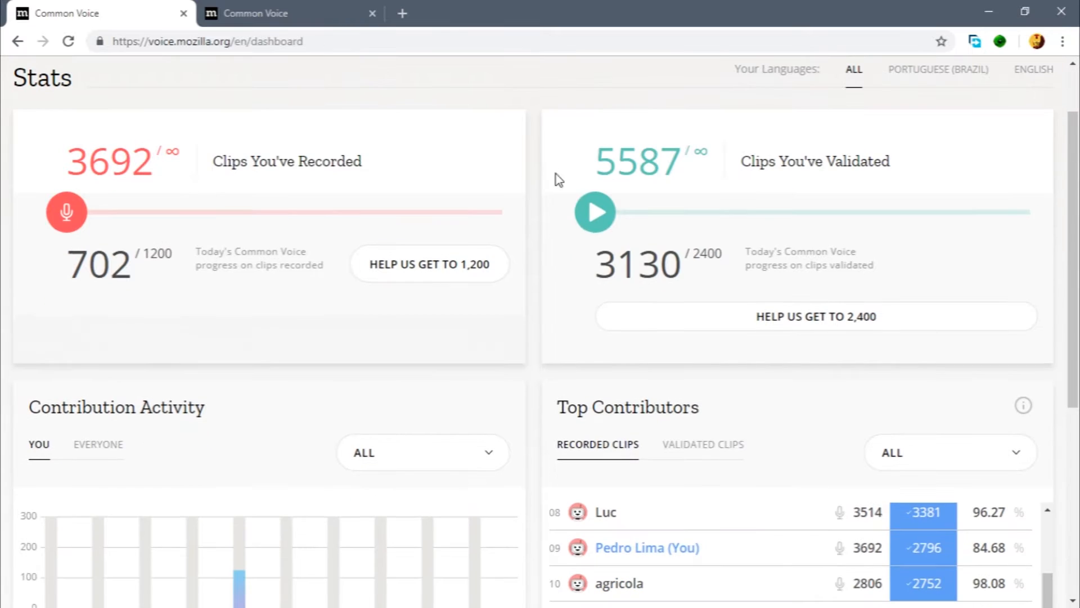
{"action": "left_click_drag", "start_coordinate": [598, 264], "coordinate": [735, 262]}
{"action": "left_click", "coordinate": [670, 279]}
{"action": "left_click", "coordinate": [731, 266]}
{"action": "left_click_drag", "start_coordinate": [697, 256], "coordinate": [670, 271]}
{"action": "left_click", "coordinate": [722, 258]}
{"action": "left_click", "coordinate": [659, 269]}
{"action": "left_click_drag", "start_coordinate": [66, 274], "coordinate": [155, 271]}
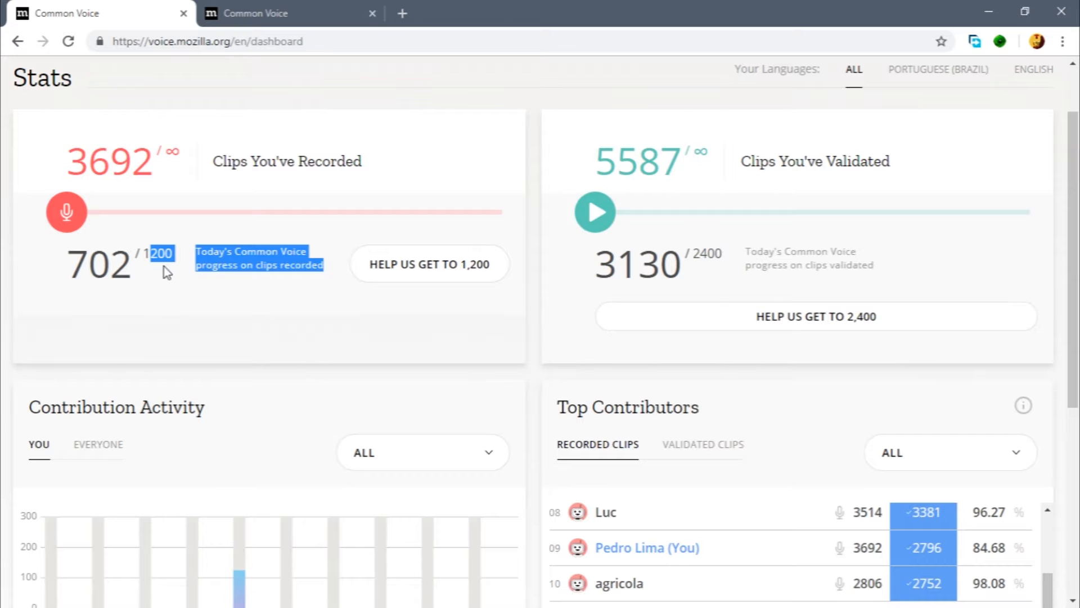
{"action": "left_click", "coordinate": [534, 195]}
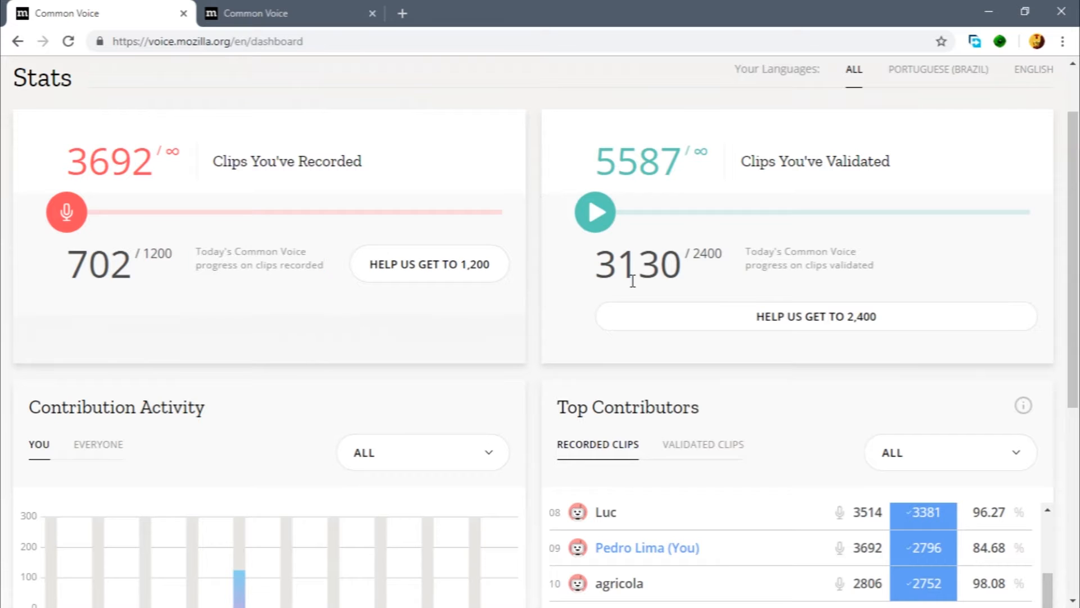
Step: Examine the account's own entry in the Top Contributors ranking for recorded clips
{"action": "scroll", "coordinate": [539, 217], "scroll_direction": "down", "scroll_amount": 5}
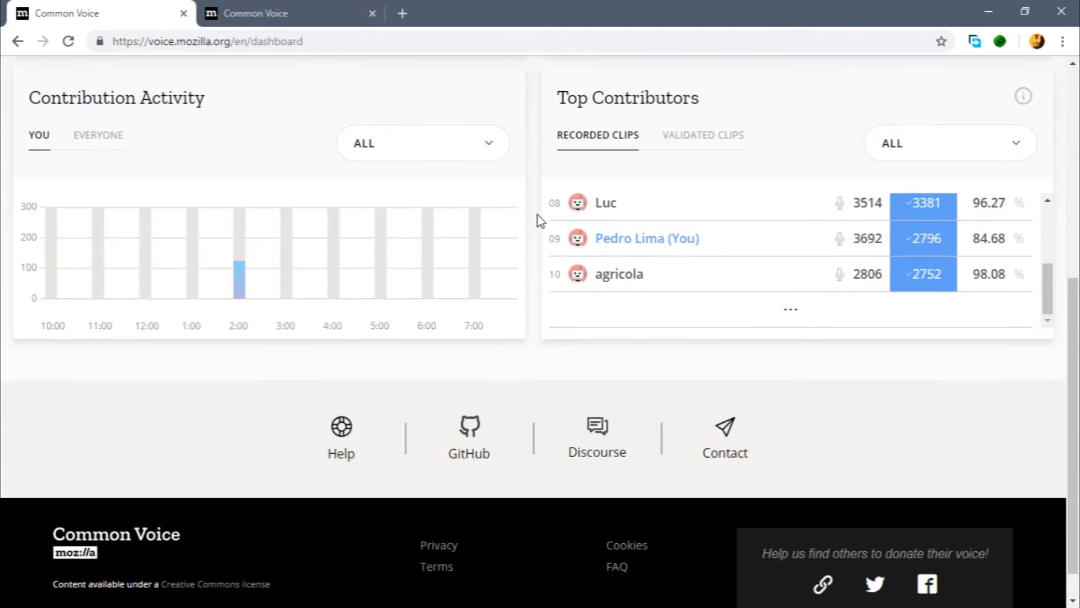
{"action": "scroll", "coordinate": [563, 231], "scroll_direction": "up", "scroll_amount": 3}
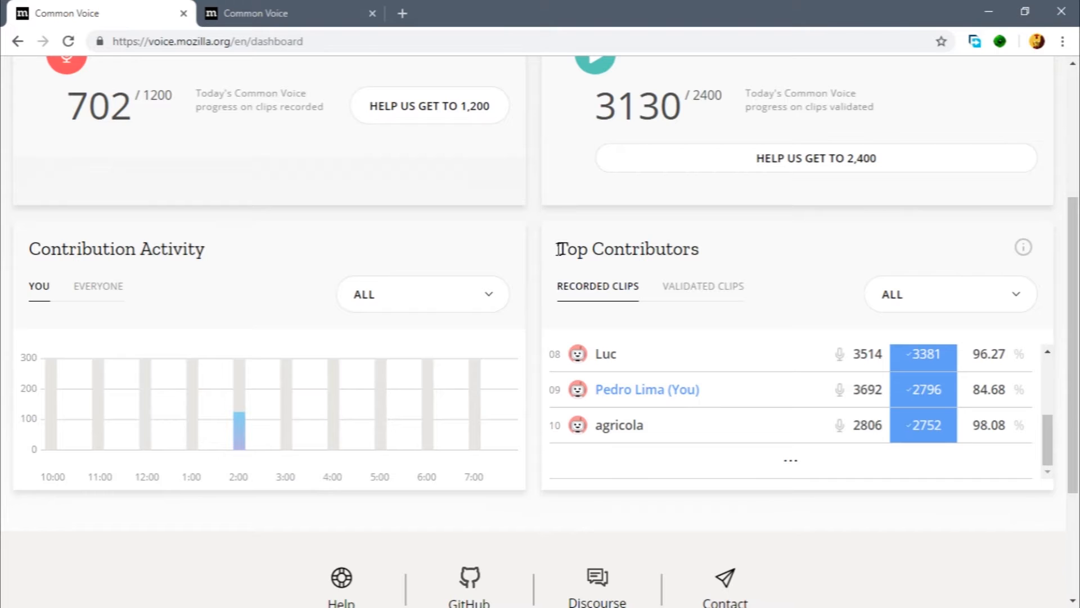
{"action": "left_click_drag", "start_coordinate": [560, 249], "coordinate": [706, 270]}
{"action": "left_click", "coordinate": [715, 271]}
{"action": "left_click_drag", "start_coordinate": [602, 392], "coordinate": [688, 391]}
{"action": "left_click", "coordinate": [720, 389]}
Step: Show the Validated Clips ranking under Top Contributors and examine the account's own entry
{"action": "left_click", "coordinate": [700, 294]}
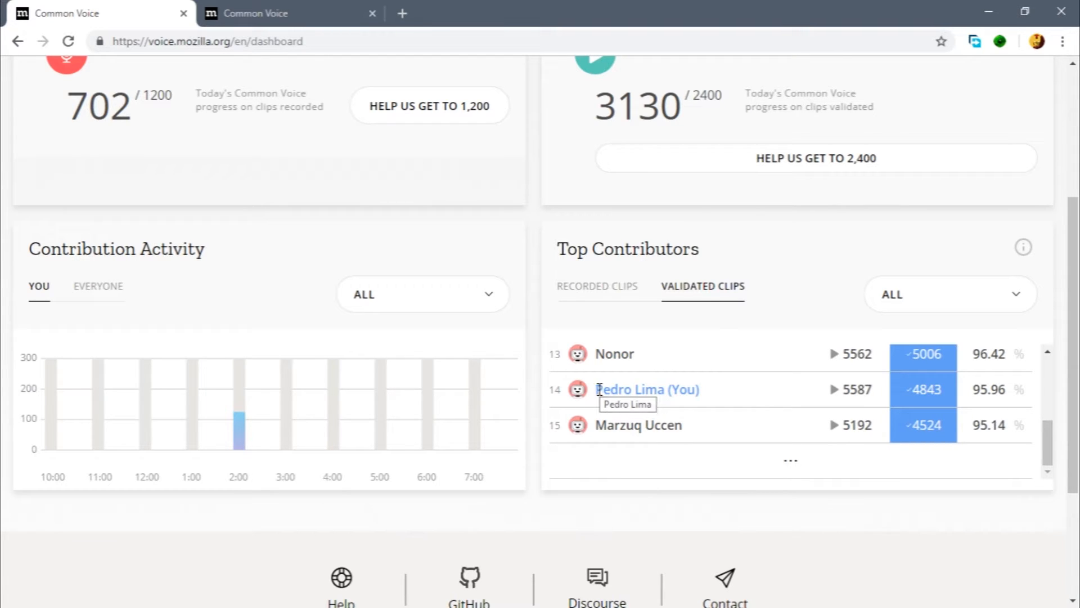
{"action": "left_click_drag", "start_coordinate": [596, 389], "coordinate": [716, 392]}
{"action": "left_click", "coordinate": [533, 268]}
{"action": "scroll", "coordinate": [533, 268], "scroll_direction": "up", "scroll_amount": 4}
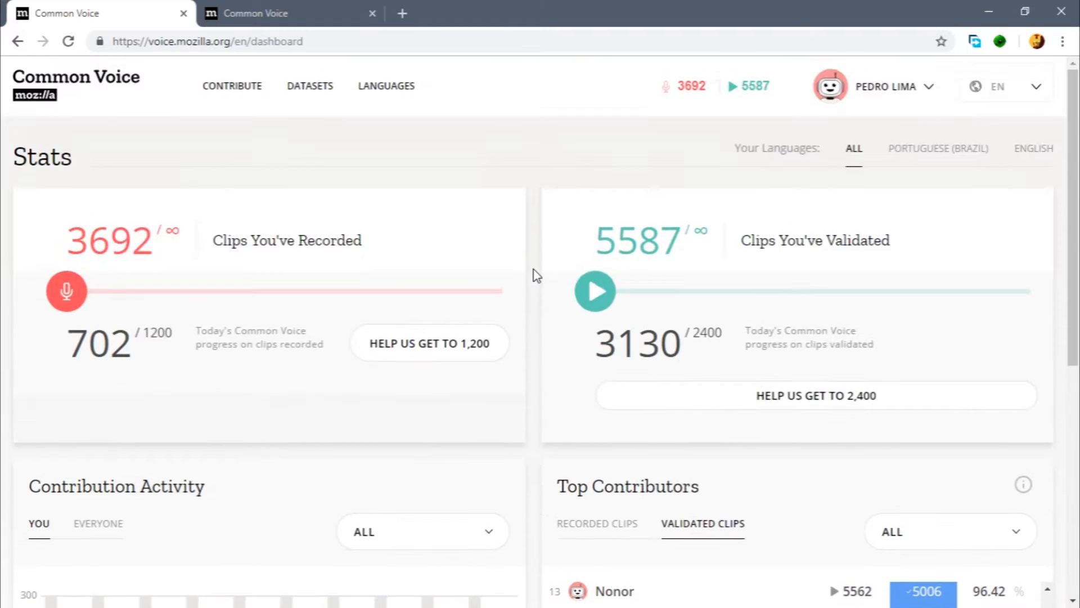
Step: Examine the highest-ranked contributors at the start of the Validated Clips ranking
{"action": "scroll", "coordinate": [652, 317], "scroll_direction": "down", "scroll_amount": 7}
{"action": "scroll", "coordinate": [661, 226], "scroll_direction": "up", "scroll_amount": 3}
{"action": "scroll", "coordinate": [698, 254], "scroll_direction": "down", "scroll_amount": 3}
{"action": "scroll", "coordinate": [830, 185], "scroll_direction": "up", "scroll_amount": 2}
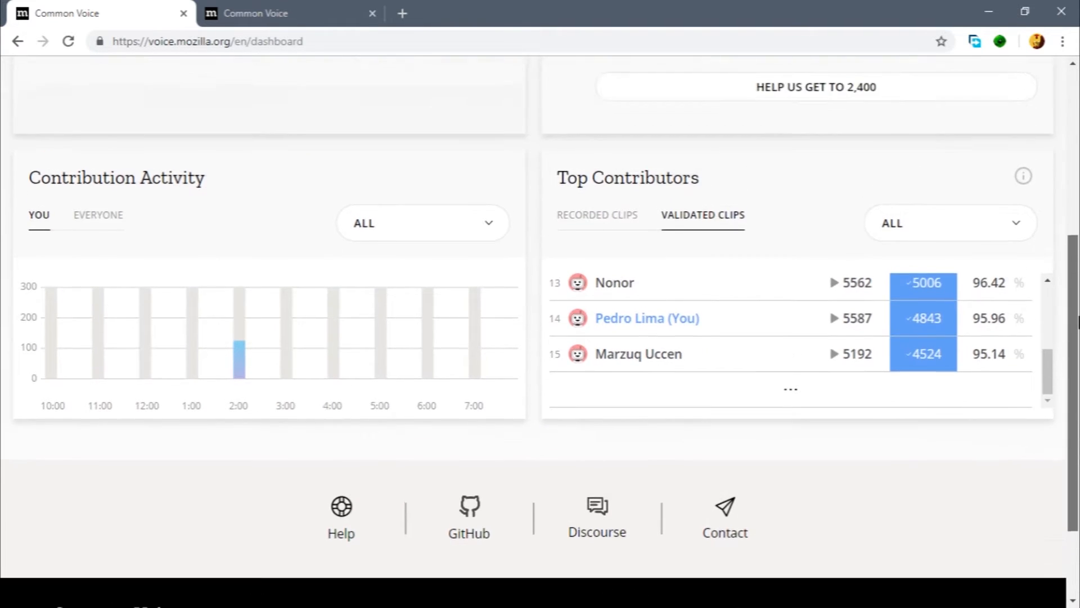
{"action": "scroll", "coordinate": [695, 312], "scroll_direction": "up", "scroll_amount": 10}
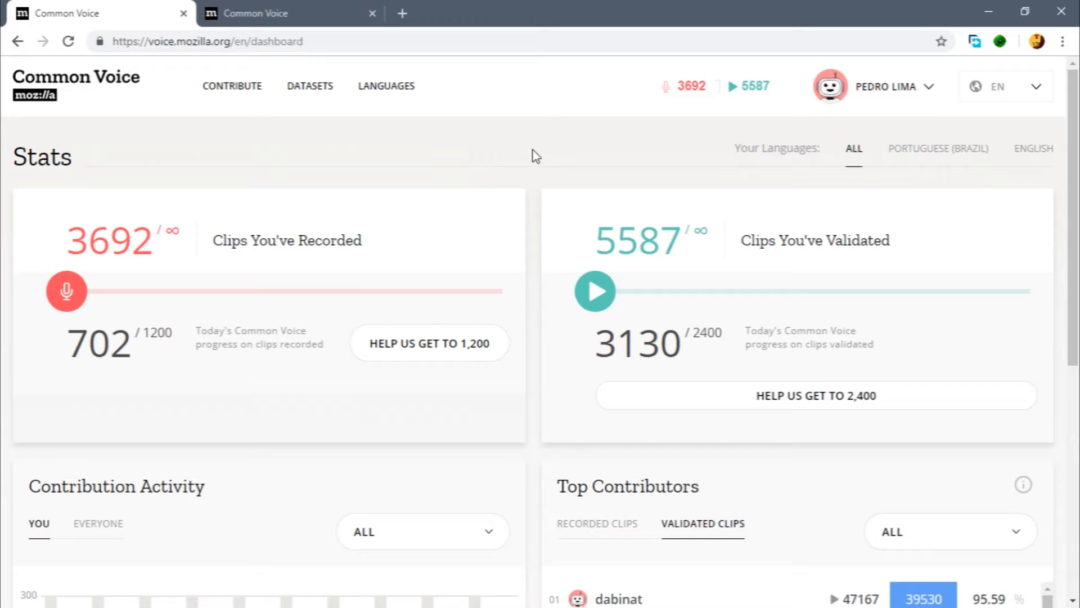
{"action": "scroll", "coordinate": [533, 152], "scroll_direction": "down", "scroll_amount": 4}
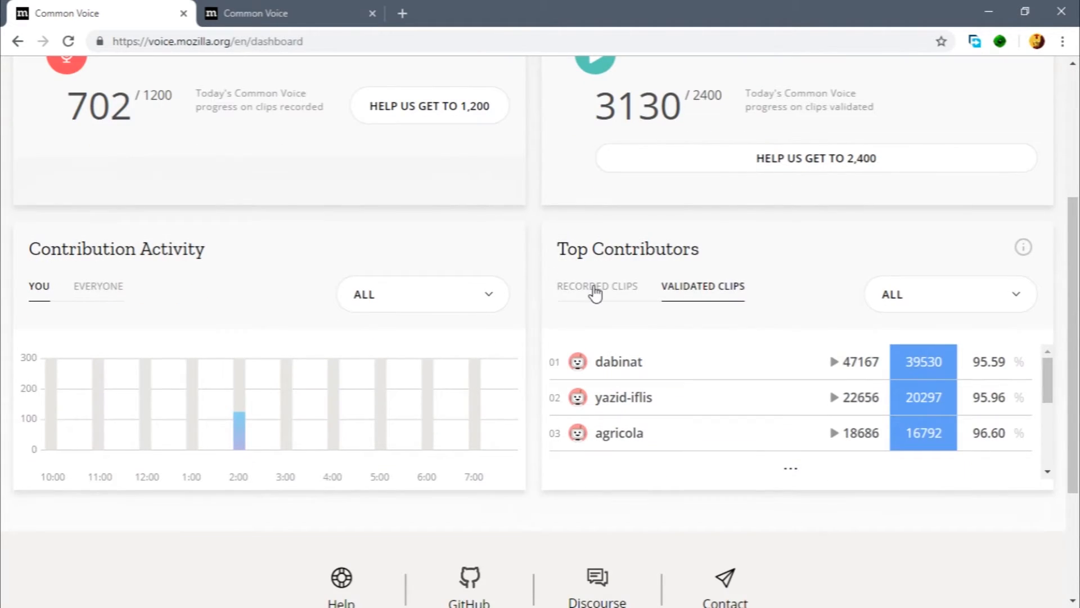
Step: Show the Recorded Clips ranking again and examine the account's own entry and the first-ranked contributor's figures
{"action": "left_click", "coordinate": [595, 292]}
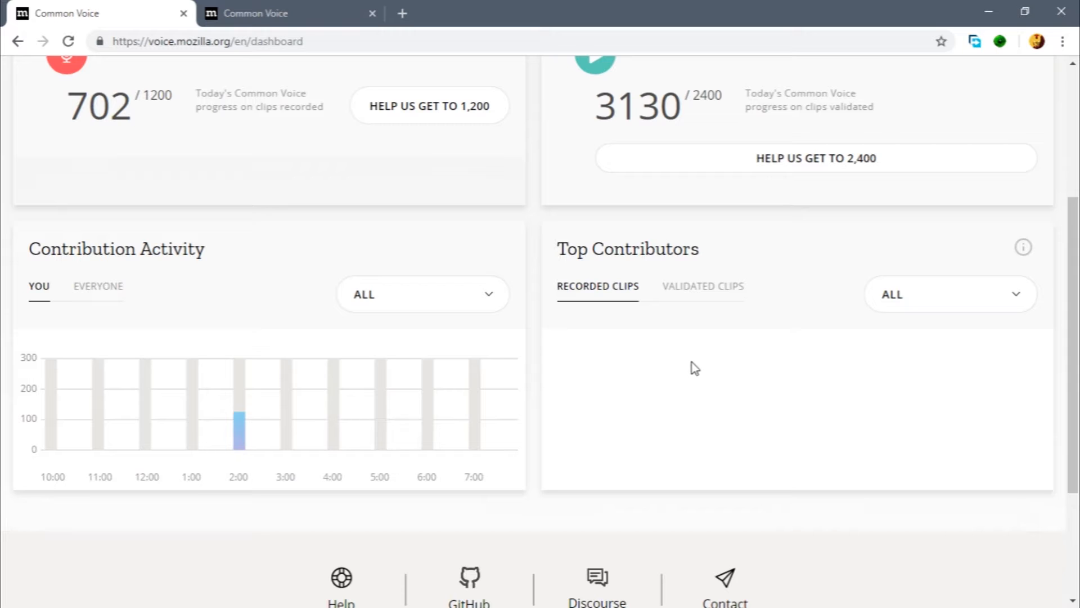
{"action": "left_click_drag", "start_coordinate": [598, 389], "coordinate": [665, 389]}
{"action": "left_click", "coordinate": [682, 389]}
{"action": "scroll", "coordinate": [711, 380], "scroll_direction": "up", "scroll_amount": 5}
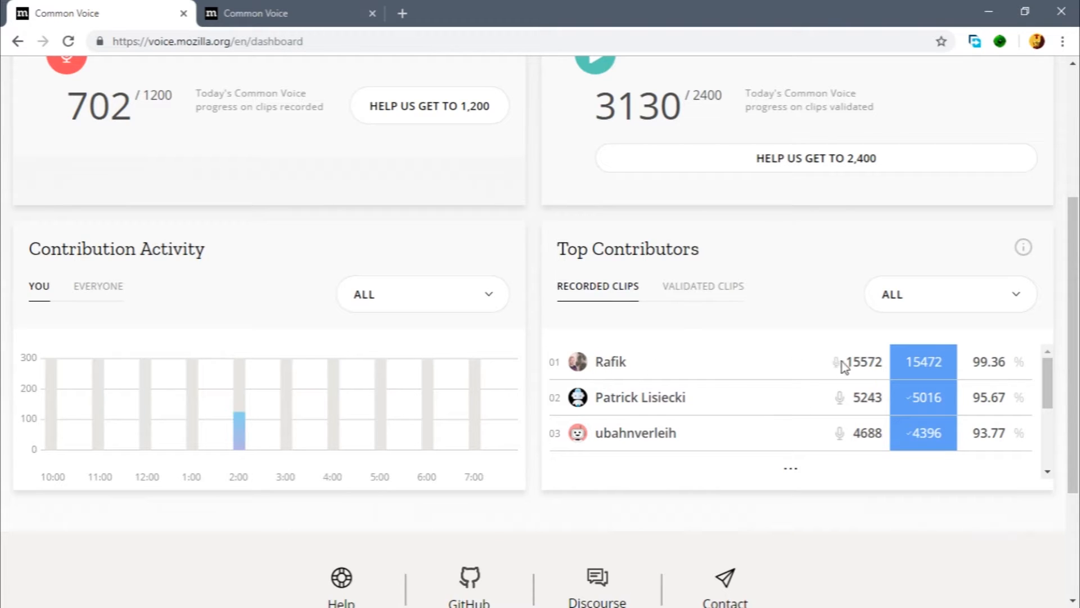
{"action": "left_click_drag", "start_coordinate": [849, 360], "coordinate": [885, 364]}
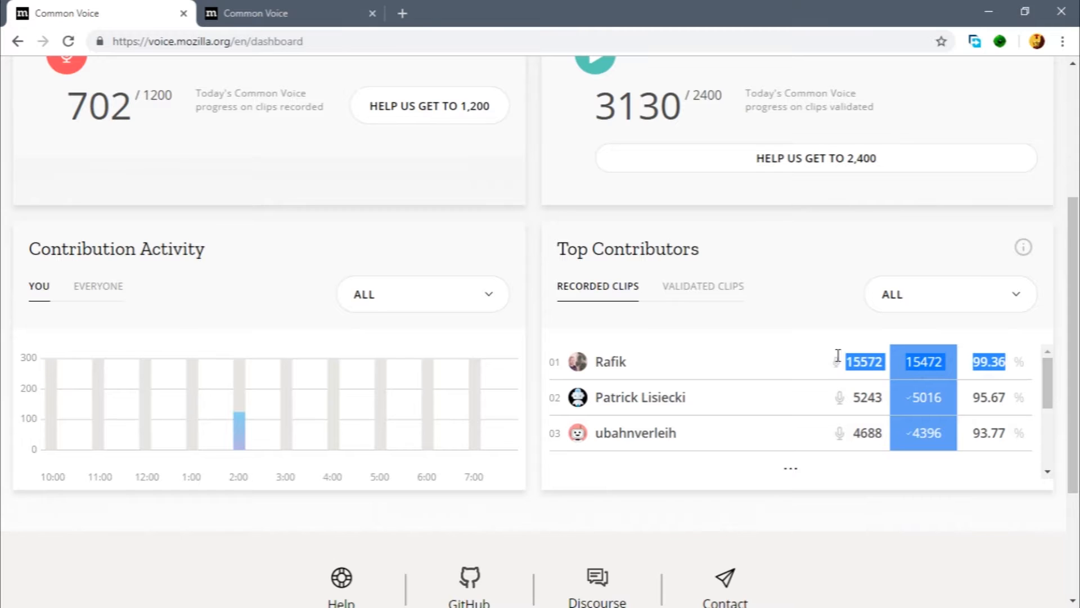
{"action": "scroll", "coordinate": [820, 326], "scroll_direction": "up", "scroll_amount": 2}
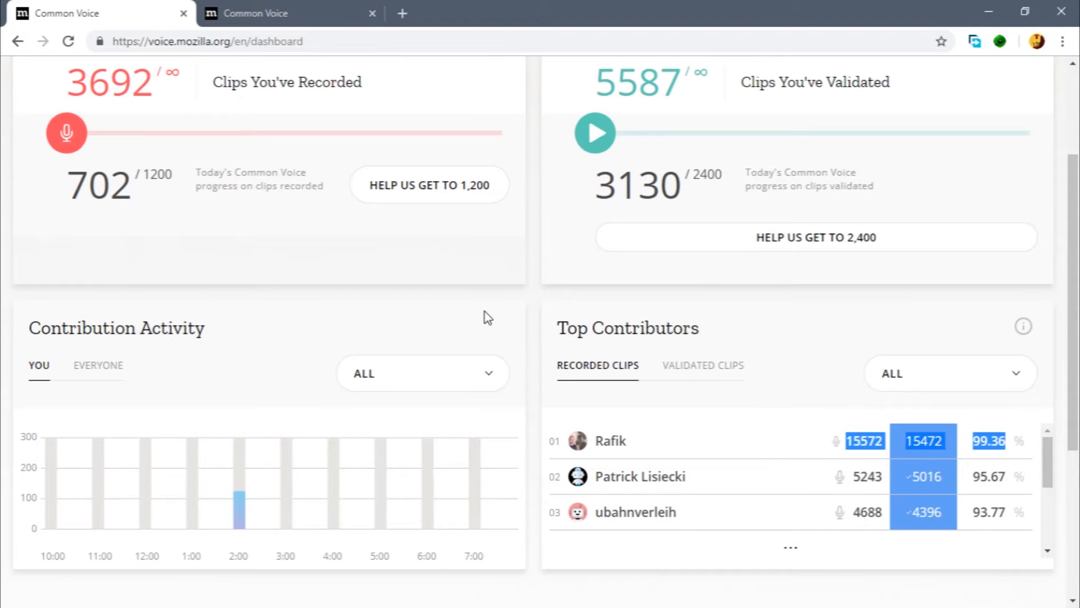
{"action": "left_click", "coordinate": [535, 278]}
{"action": "scroll", "coordinate": [535, 278], "scroll_direction": "up", "scroll_amount": 3}
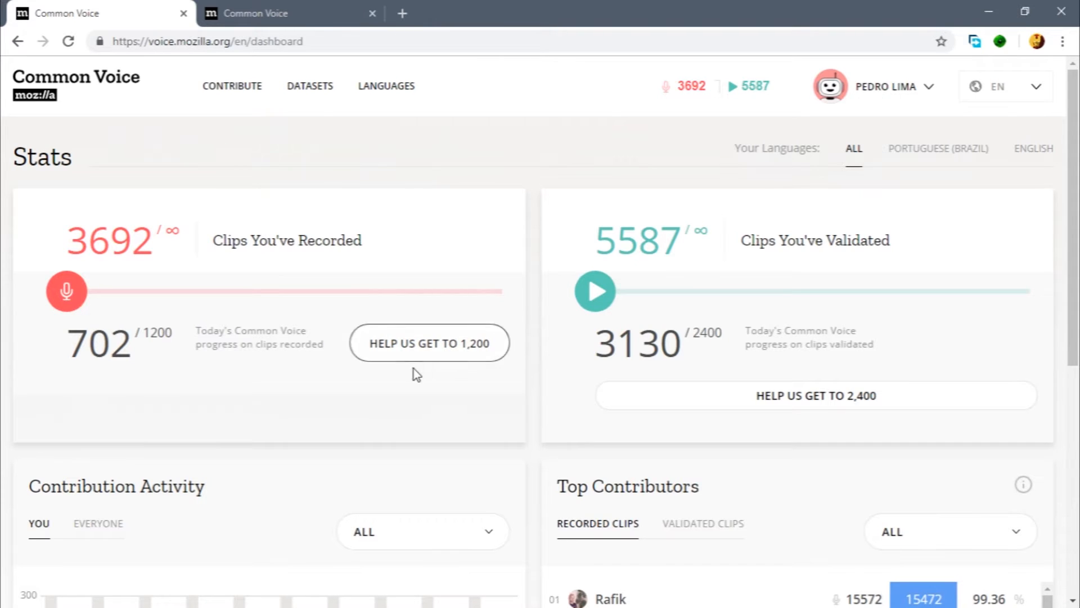
Step: Open the Speak page through the dashboard's 1,200 recorded-clips goal and examine the first sentence to read
{"action": "left_click", "coordinate": [458, 358]}
{"action": "left_click_drag", "start_coordinate": [396, 307], "coordinate": [598, 329]}
{"action": "left_click", "coordinate": [598, 329]}
{"action": "left_click_drag", "start_coordinate": [353, 262], "coordinate": [723, 342]}
{"action": "left_click", "coordinate": [724, 343]}
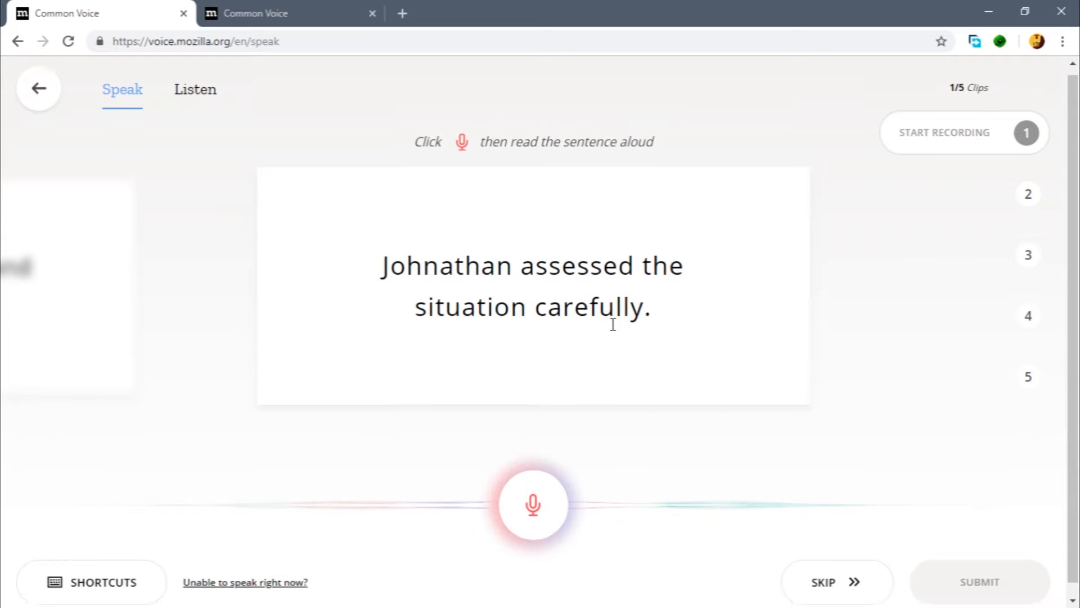
Step: Record clips 1 and 2 by reading each displayed sentence aloud, stopping the recording after each one
{"action": "scroll", "coordinate": [538, 495], "scroll_direction": "down", "scroll_amount": 1}
{"action": "left_click", "coordinate": [538, 498]}
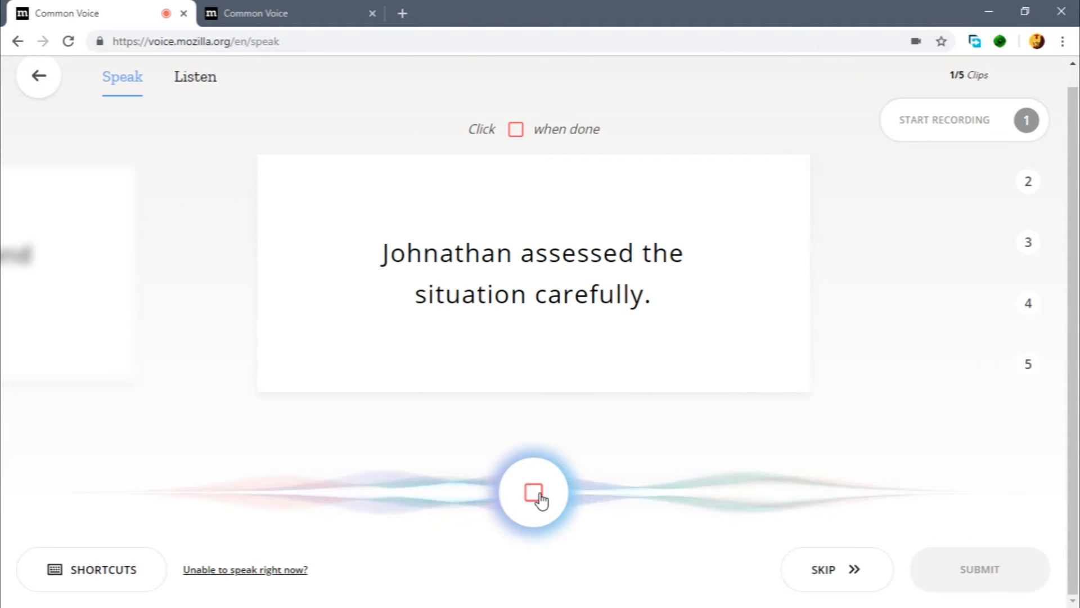
{"action": "left_click", "coordinate": [539, 496]}
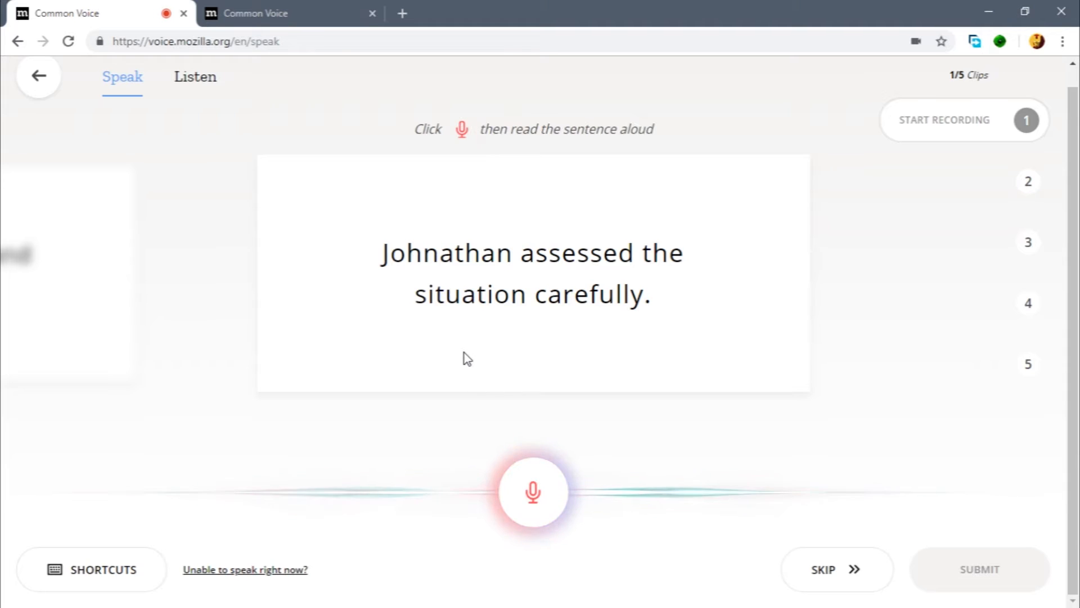
{"action": "left_click", "coordinate": [537, 511]}
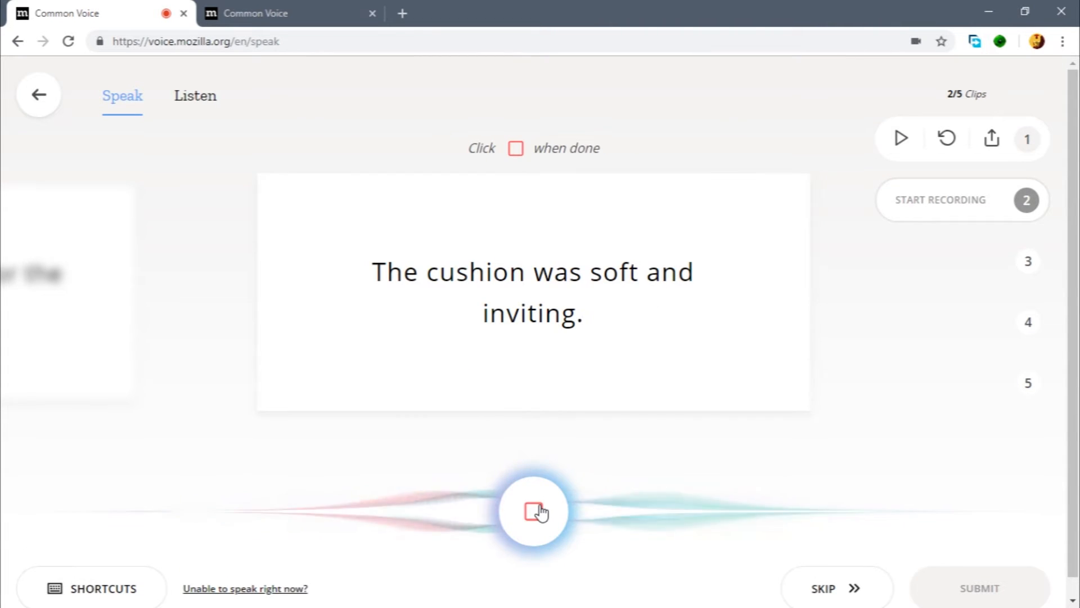
{"action": "left_click", "coordinate": [538, 498]}
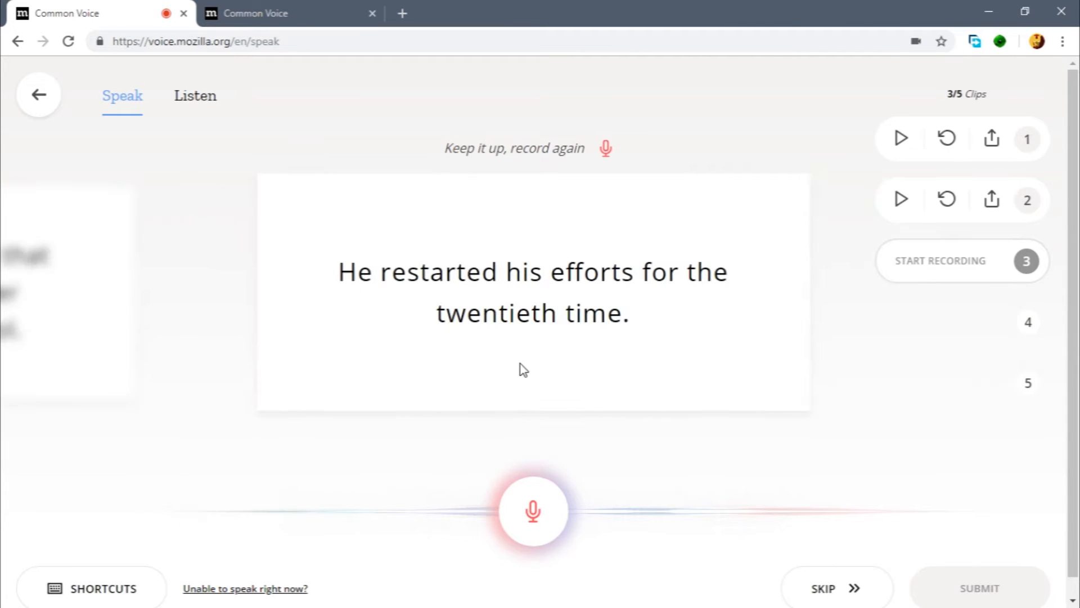
Step: Record clips 3, 4 and 5 by reading their displayed sentences aloud, completing the set of five
{"action": "left_click", "coordinate": [537, 508]}
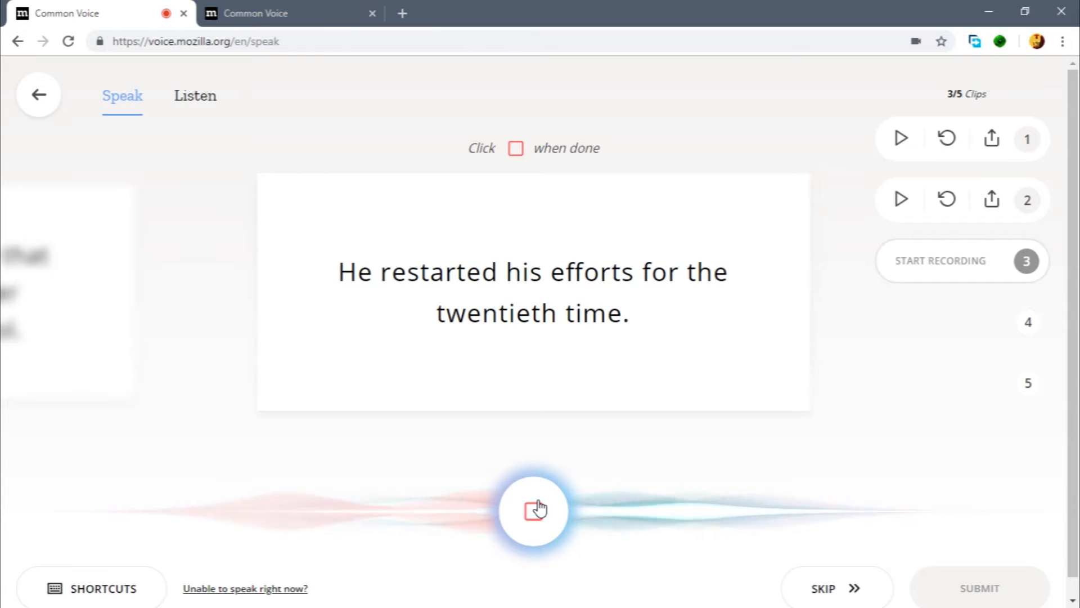
{"action": "left_click", "coordinate": [538, 508]}
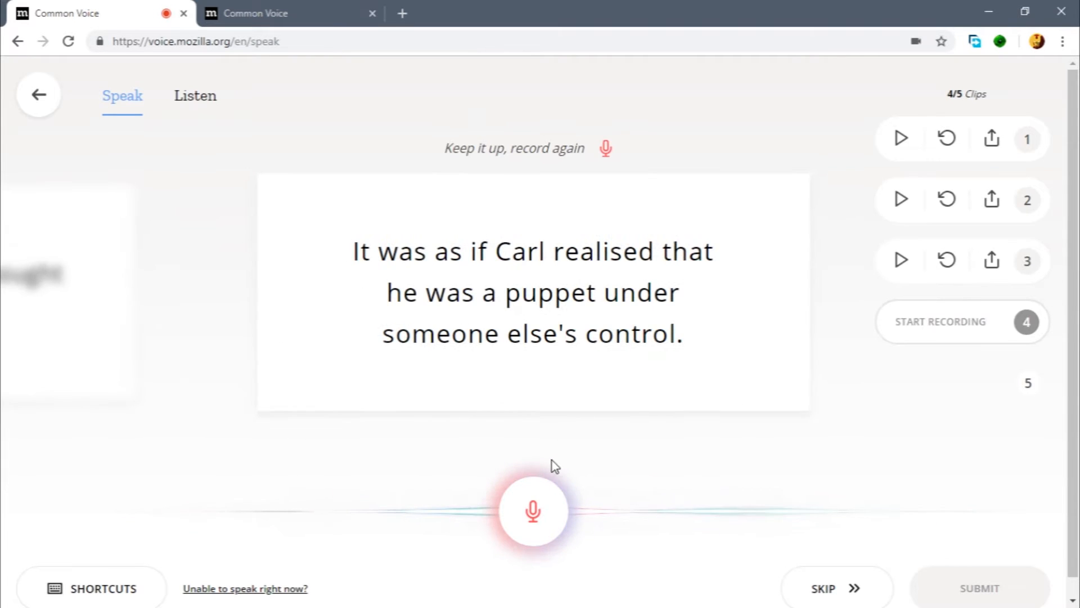
{"action": "left_click", "coordinate": [537, 512]}
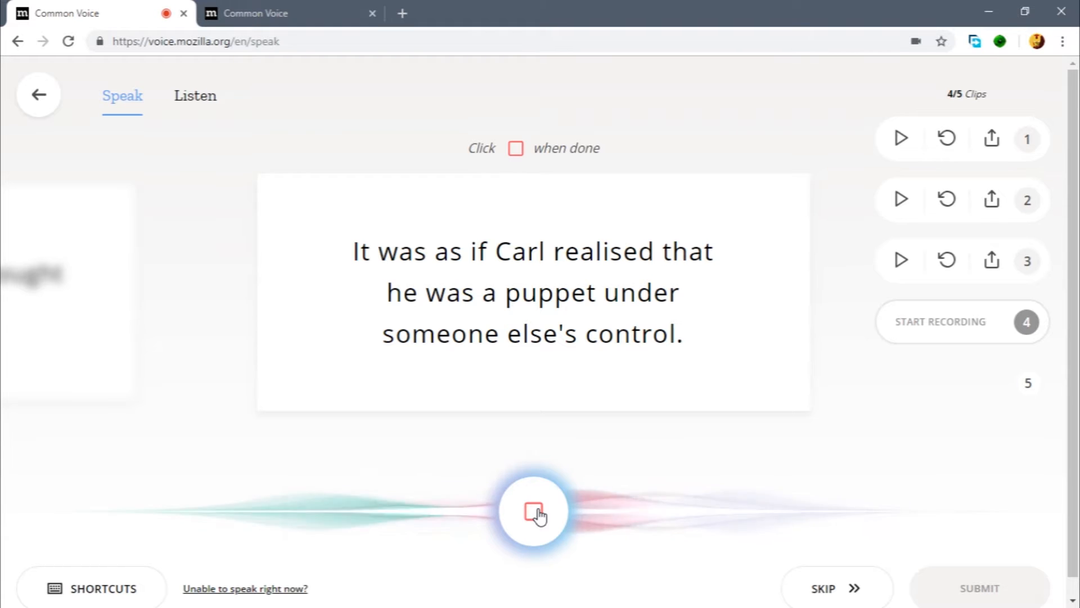
{"action": "left_click", "coordinate": [536, 512]}
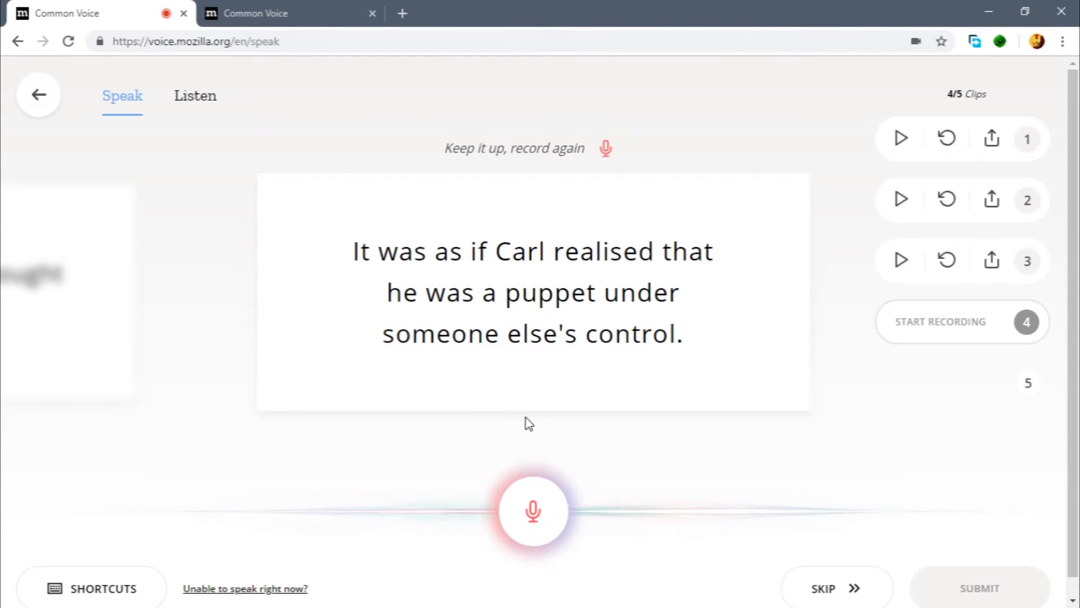
{"action": "left_click", "coordinate": [533, 511]}
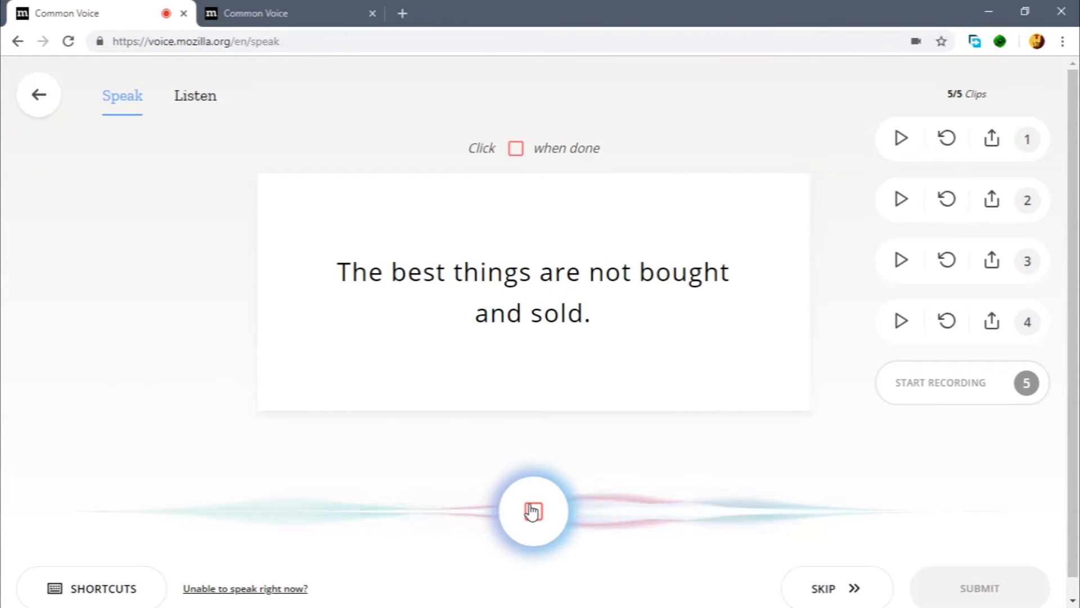
{"action": "left_click", "coordinate": [532, 511]}
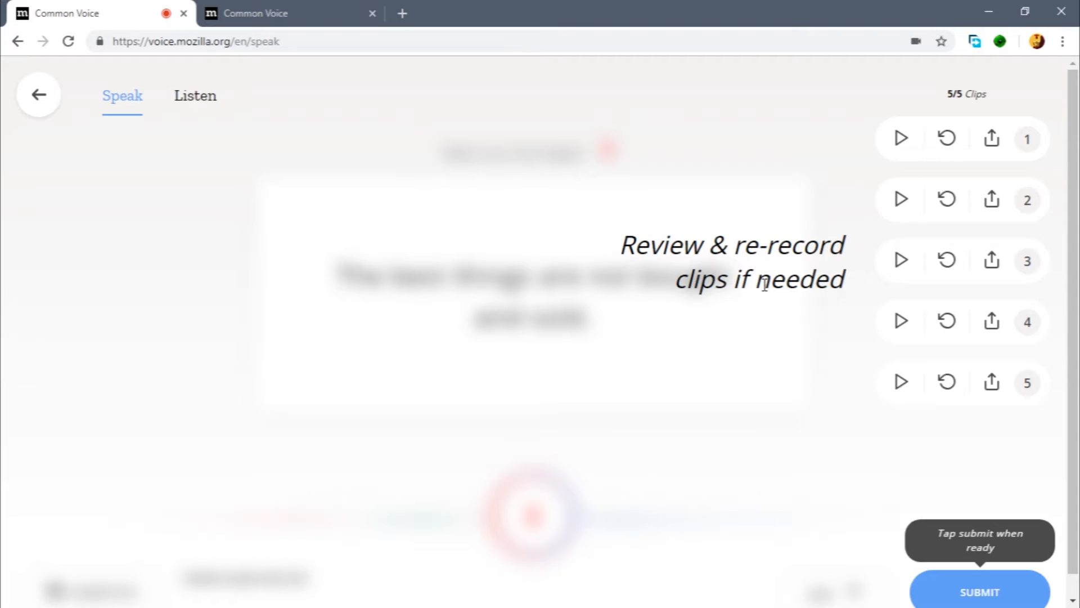
Step: Play back recorded clips 1 to 4 to review them before submission
{"action": "left_click", "coordinate": [899, 141]}
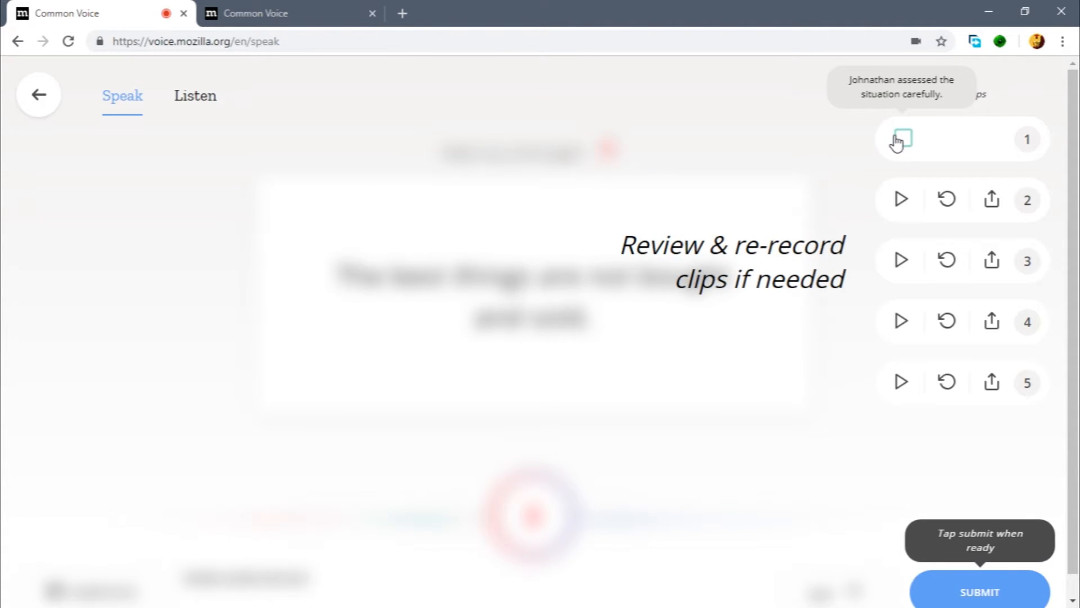
{"action": "left_click", "coordinate": [900, 202]}
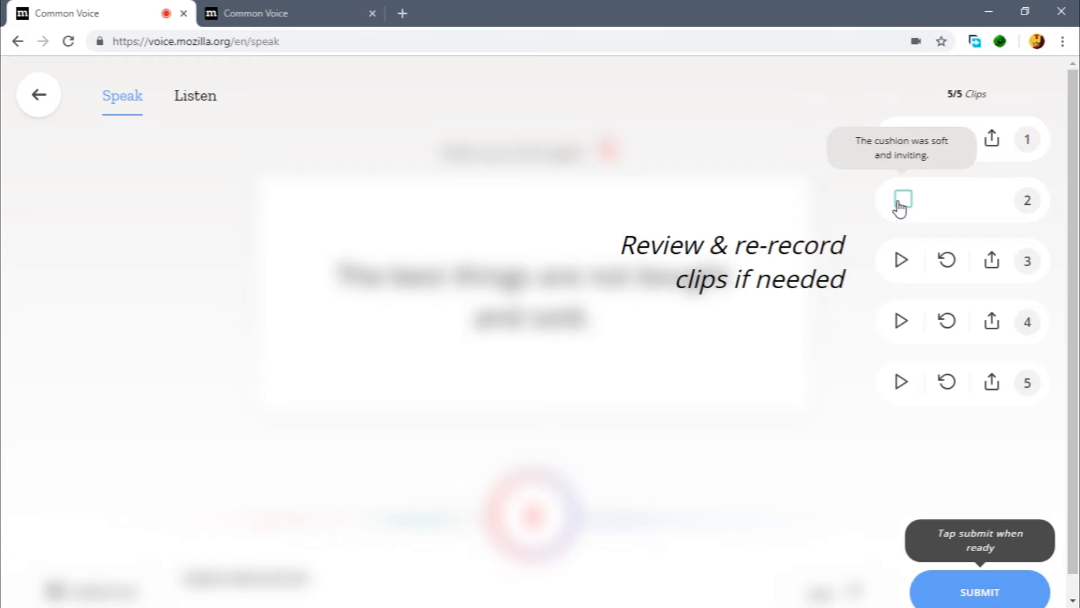
{"action": "left_click", "coordinate": [900, 261]}
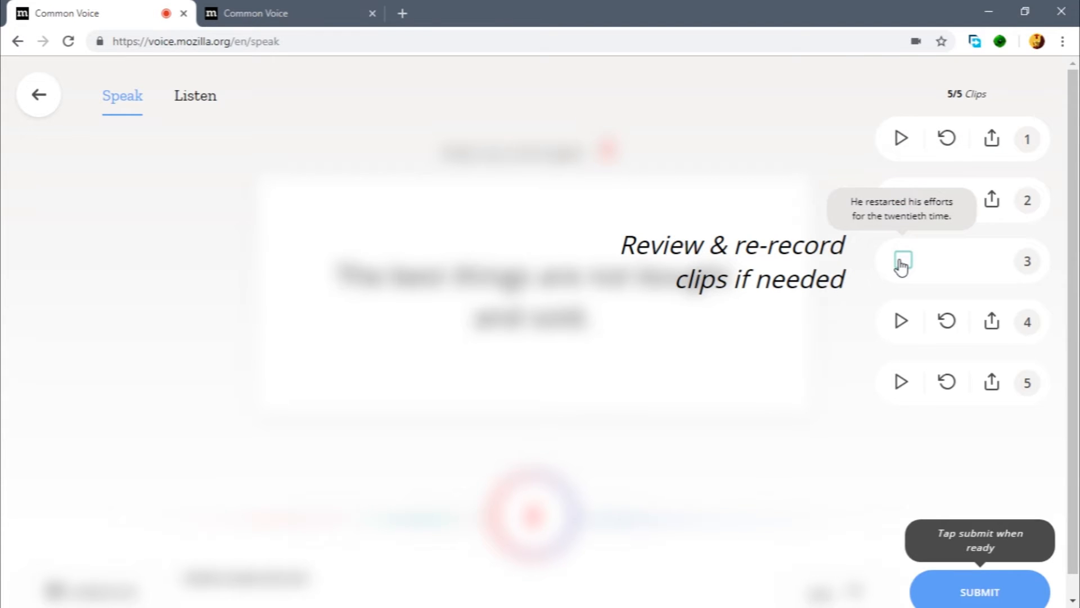
{"action": "left_click", "coordinate": [901, 322]}
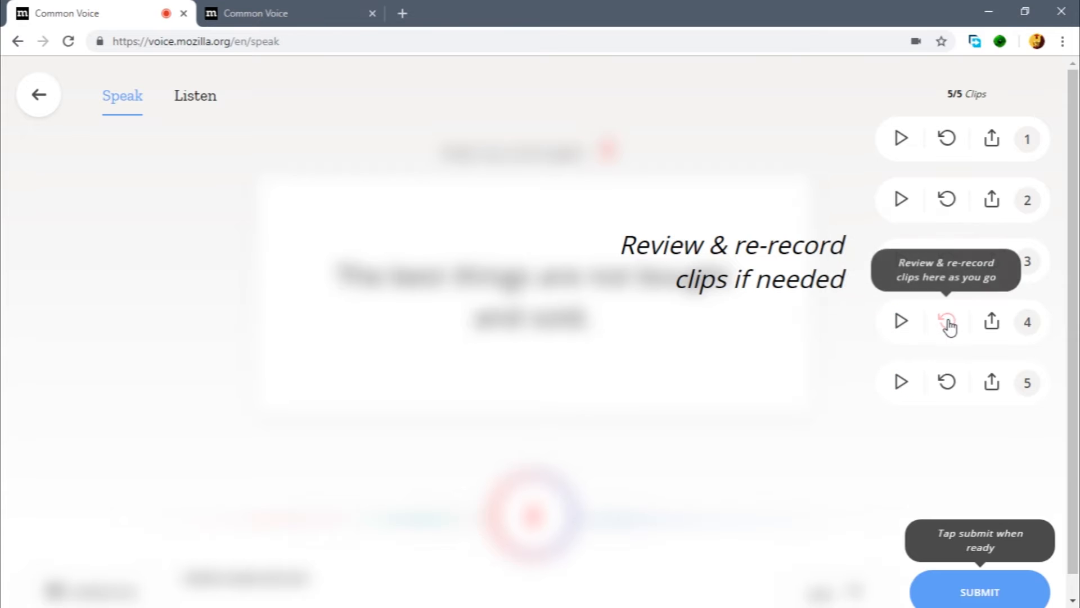
Step: Re-record clip 4 by reading its puppet sentence aloud and stopping the recording at the end
{"action": "left_click", "coordinate": [948, 321]}
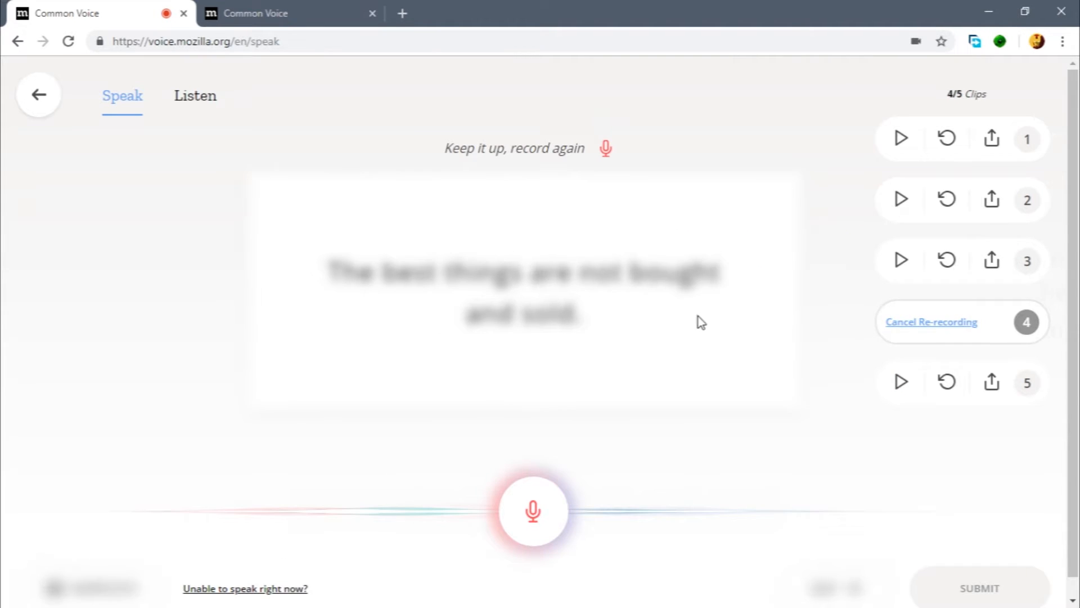
{"action": "left_click_drag", "start_coordinate": [347, 230], "coordinate": [680, 338]}
{"action": "left_click", "coordinate": [707, 354]}
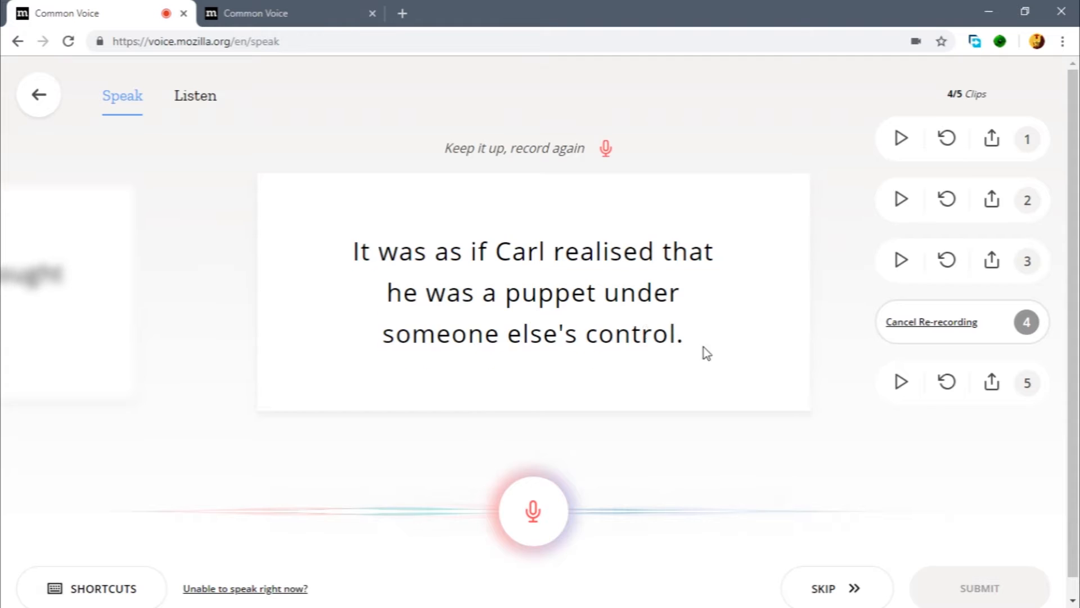
{"action": "left_click_drag", "start_coordinate": [363, 247], "coordinate": [708, 336]}
{"action": "left_click", "coordinate": [356, 249]}
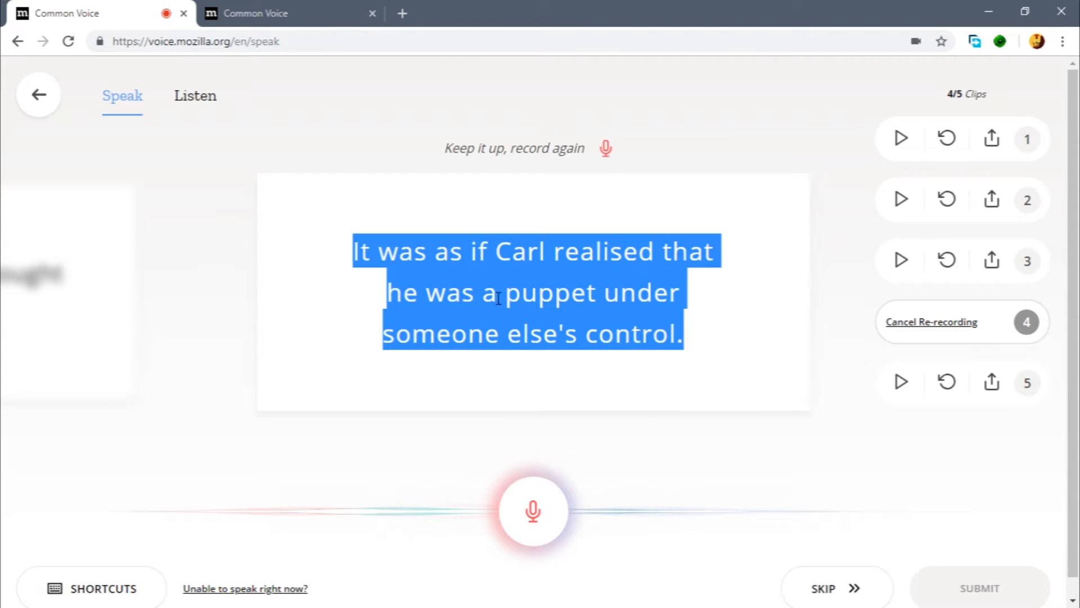
{"action": "left_click", "coordinate": [484, 291]}
{"action": "left_click", "coordinate": [531, 509]}
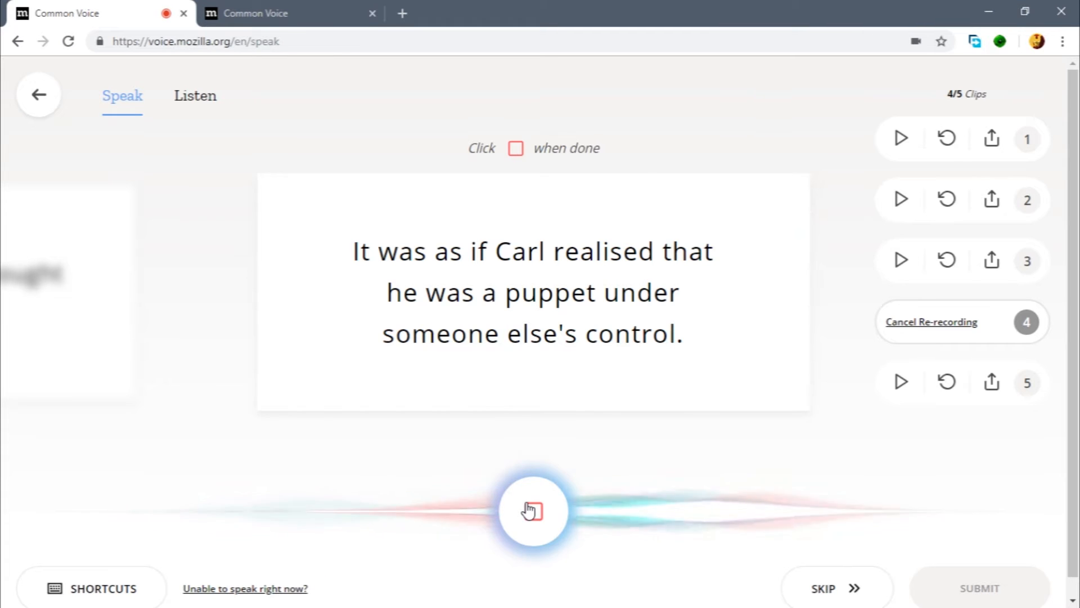
{"action": "left_click", "coordinate": [529, 511]}
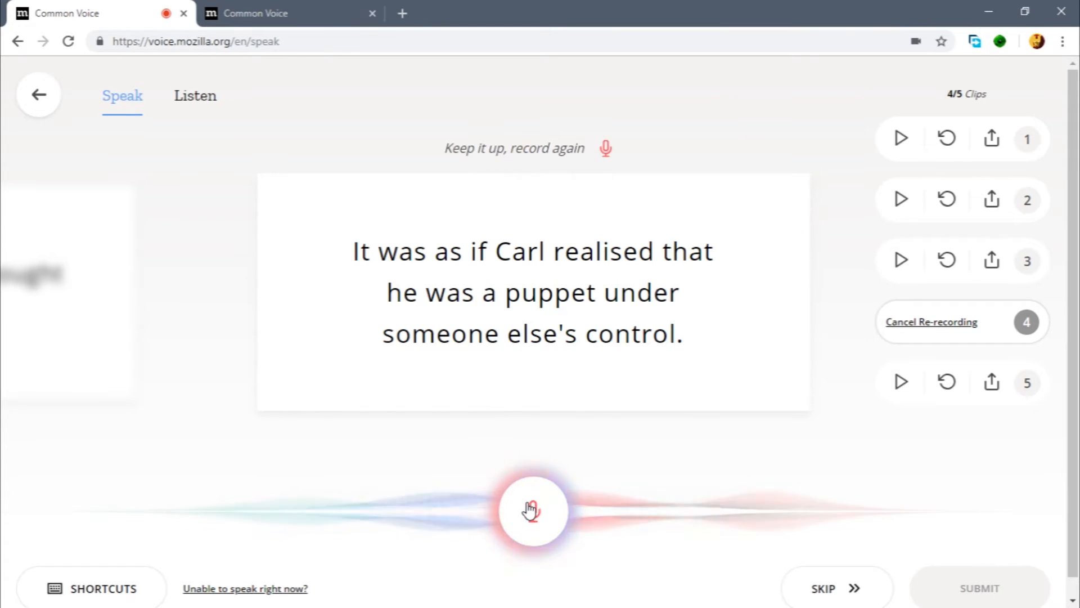
Step: Play back clips 4 and 5 to check them, and submit the set of five clips
{"action": "left_click", "coordinate": [899, 321]}
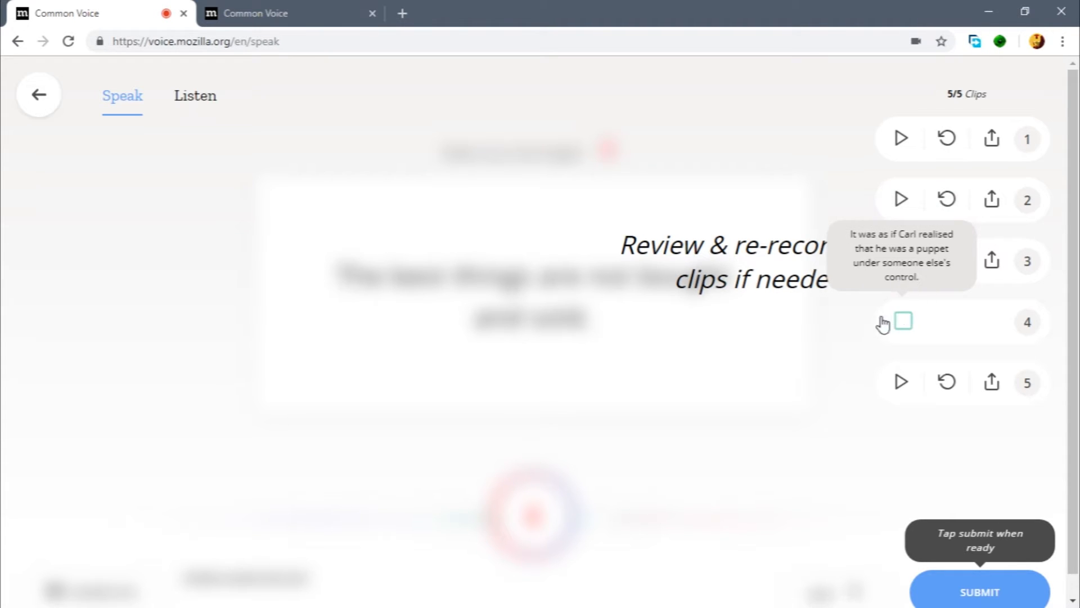
{"action": "left_click", "coordinate": [899, 392]}
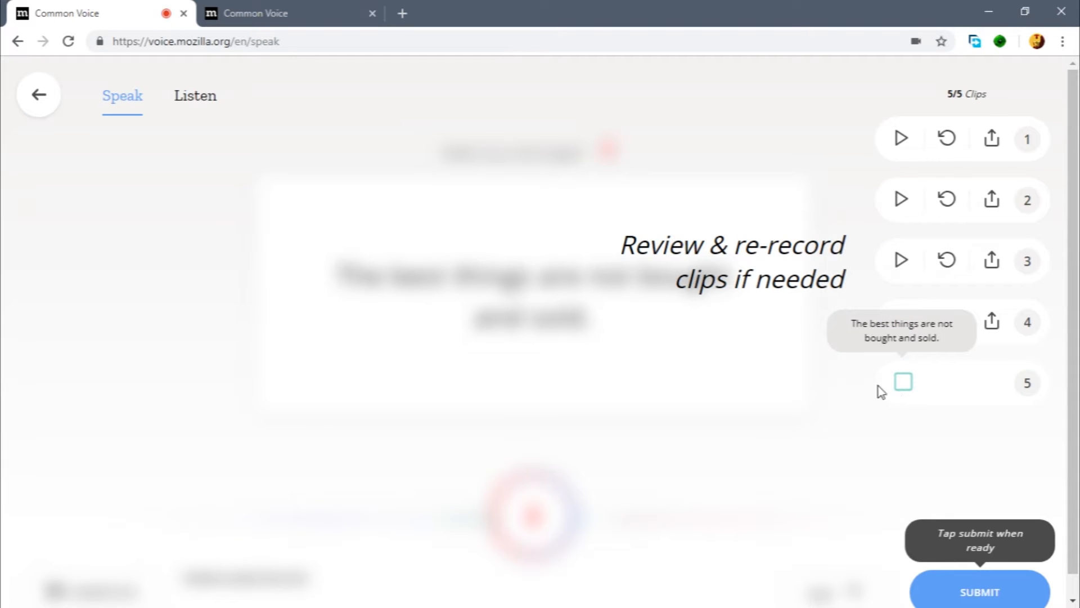
{"action": "scroll", "coordinate": [634, 268], "scroll_direction": "down", "scroll_amount": 1}
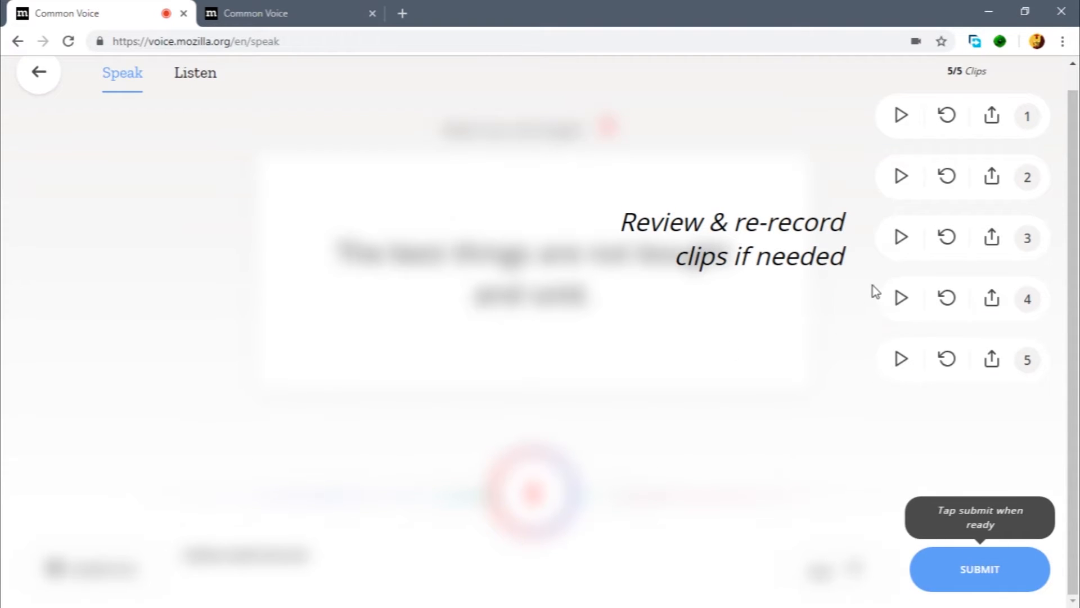
{"action": "scroll", "coordinate": [881, 315], "scroll_direction": "up", "scroll_amount": 1}
{"action": "scroll", "coordinate": [444, 253], "scroll_direction": "down", "scroll_amount": 1}
{"action": "scroll", "coordinate": [656, 271], "scroll_direction": "up", "scroll_amount": 1}
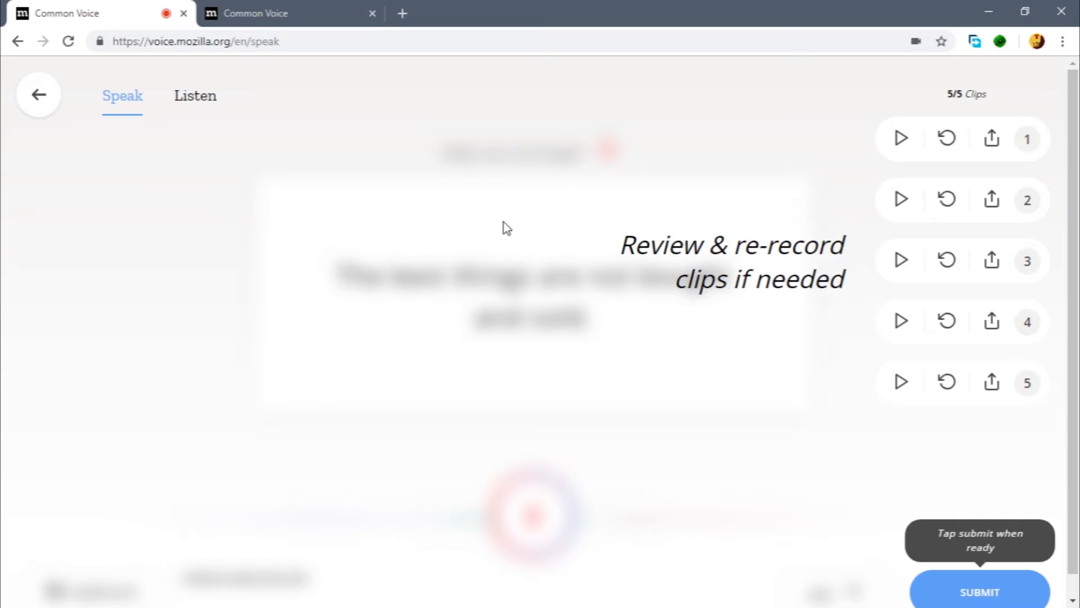
{"action": "left_click", "coordinate": [938, 586]}
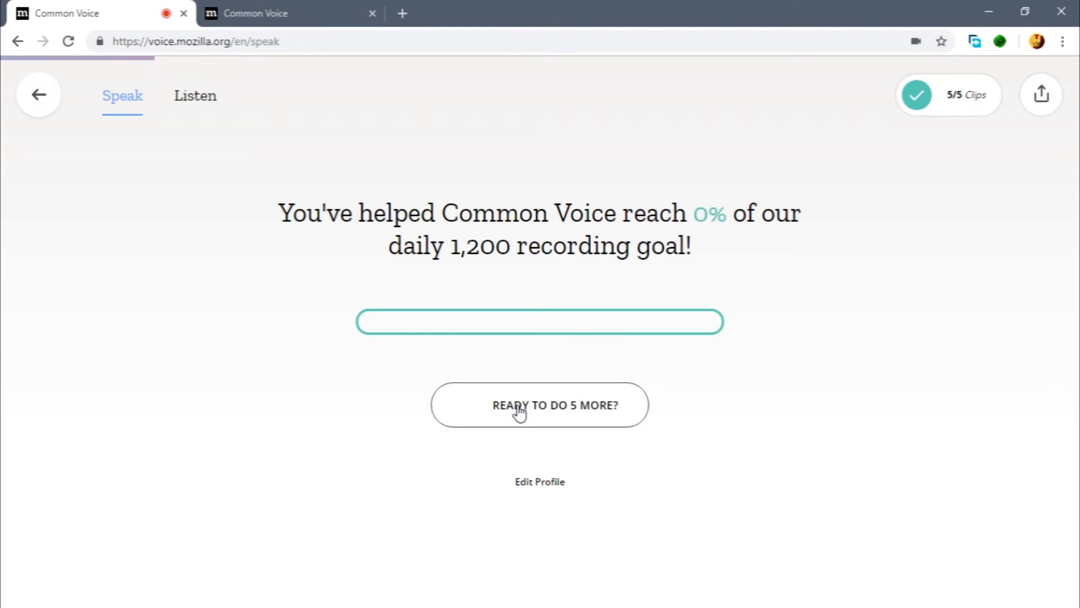
Step: Start another set of five and record clips 1 and 2 by reading their displayed sentences aloud
{"action": "left_click", "coordinate": [574, 415]}
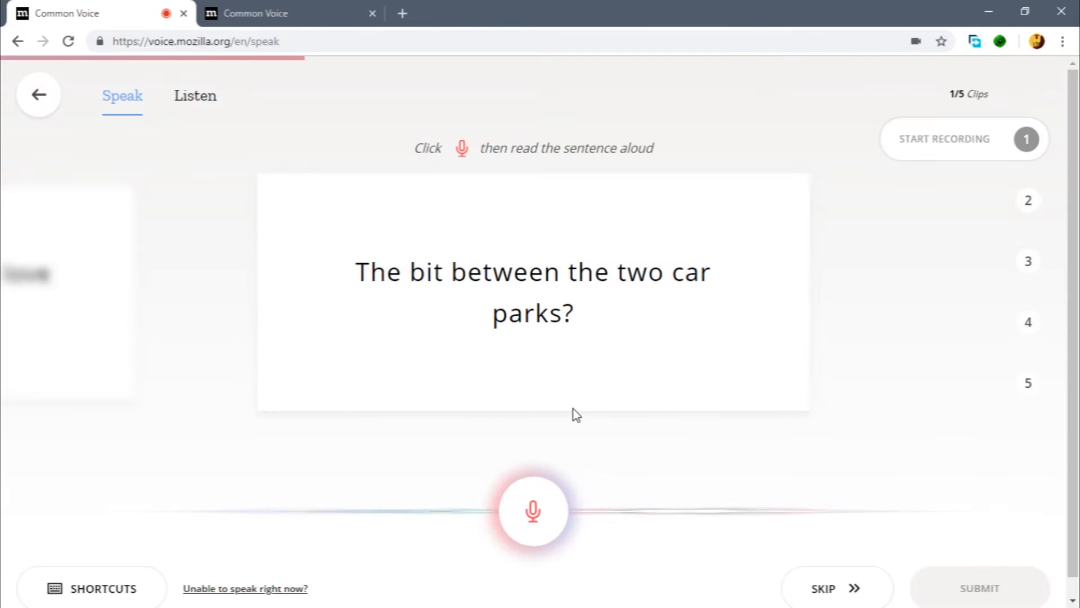
{"action": "left_click", "coordinate": [530, 507]}
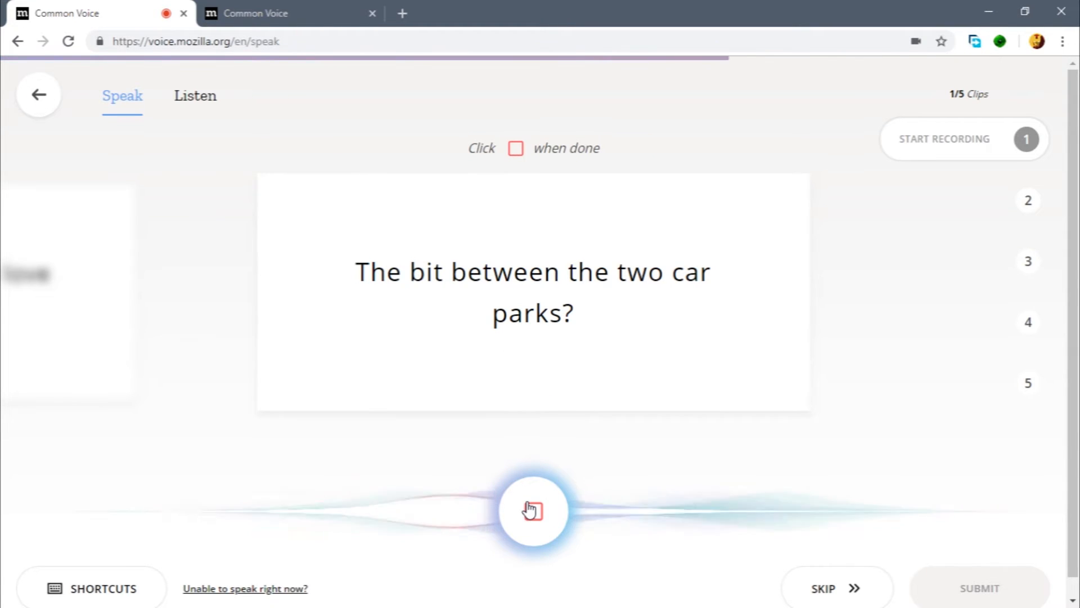
{"action": "left_click", "coordinate": [532, 509]}
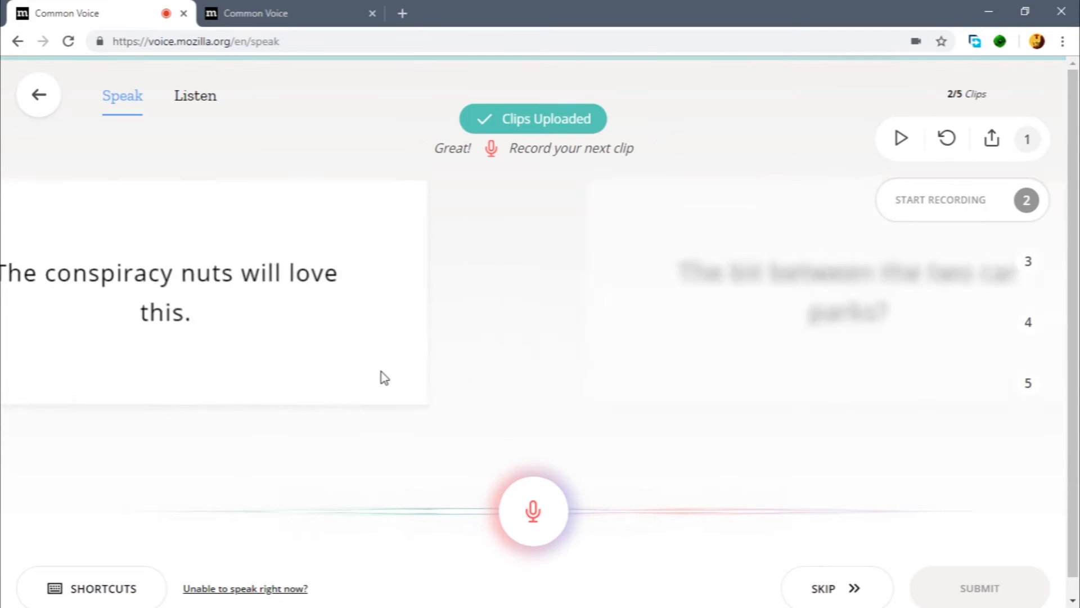
{"action": "left_click", "coordinate": [536, 510]}
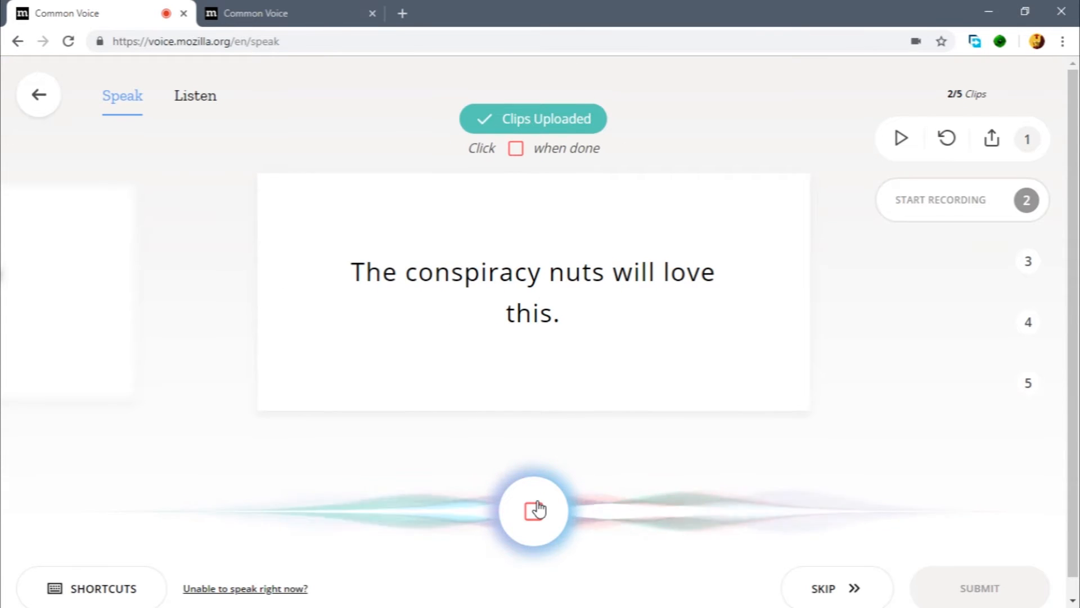
{"action": "left_click", "coordinate": [537, 509]}
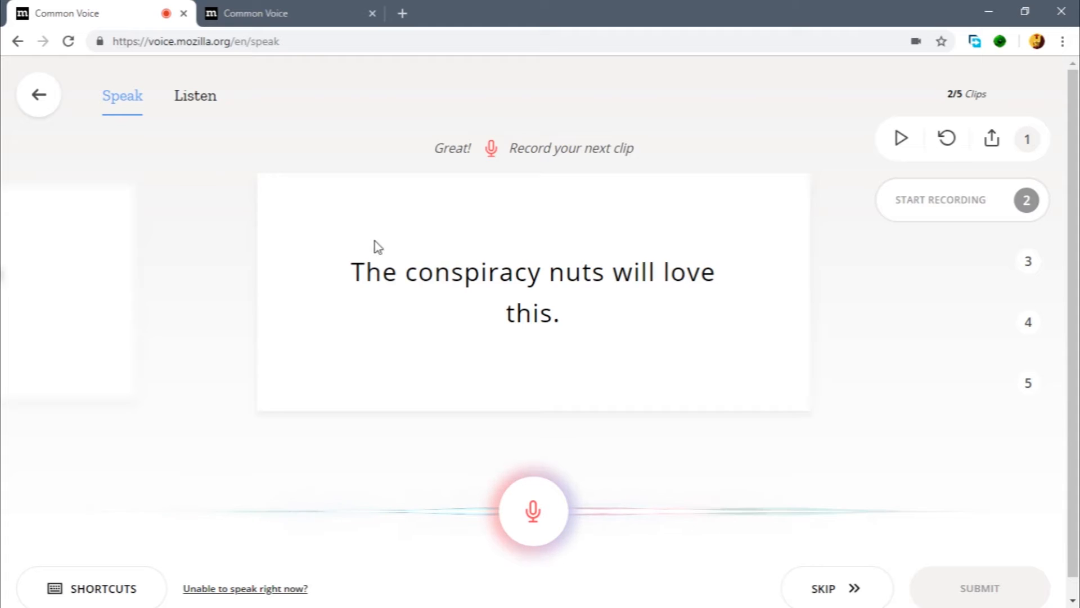
Step: Record clips 3, 4 and 5 of the second set by reading each displayed sentence aloud
{"action": "left_click", "coordinate": [521, 501]}
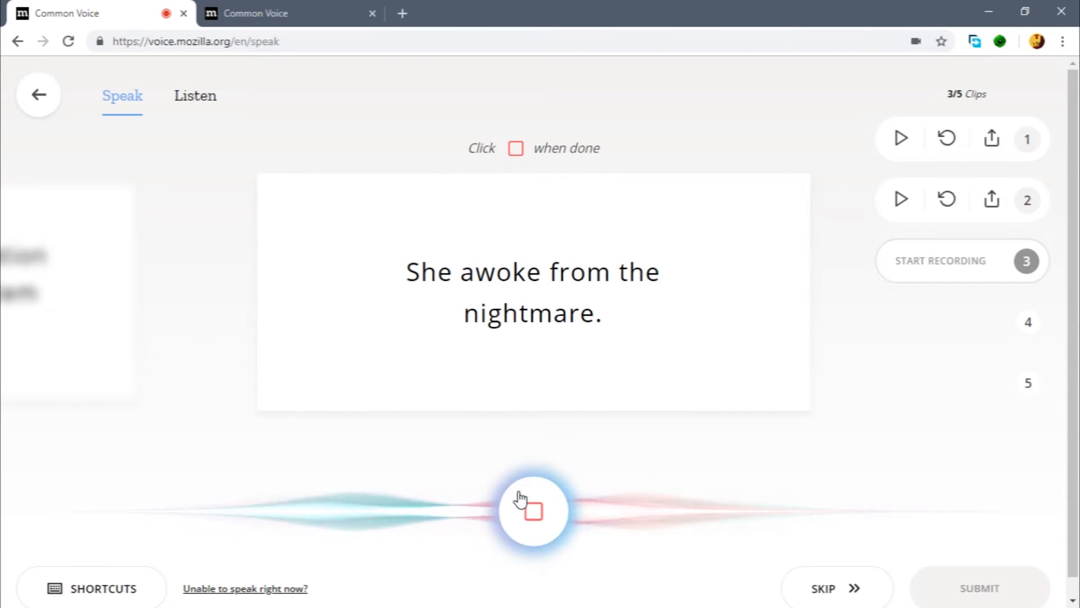
{"action": "left_click", "coordinate": [521, 500]}
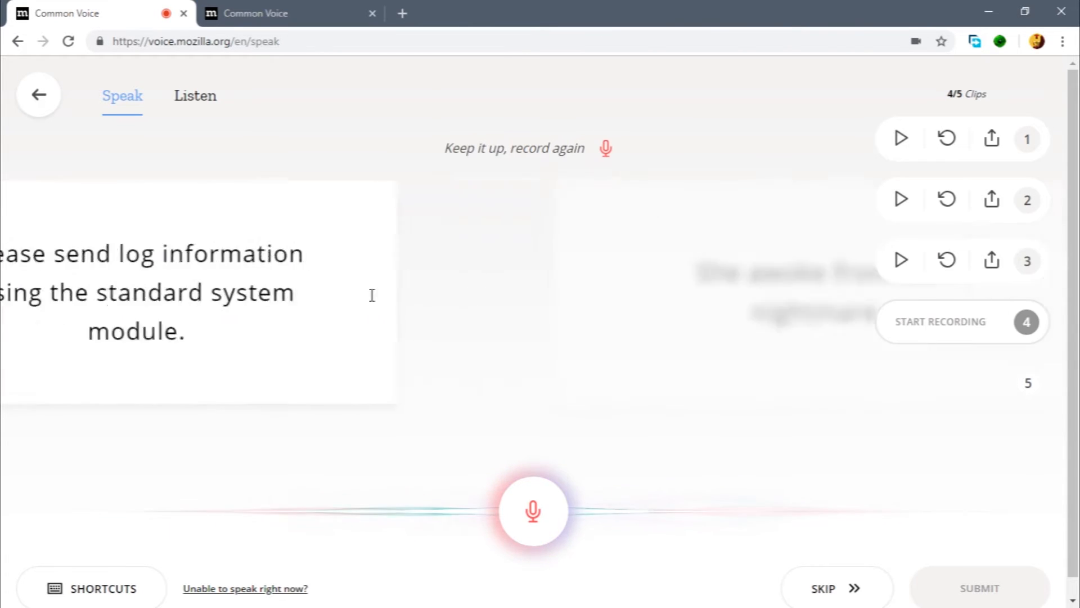
{"action": "left_click", "coordinate": [535, 493]}
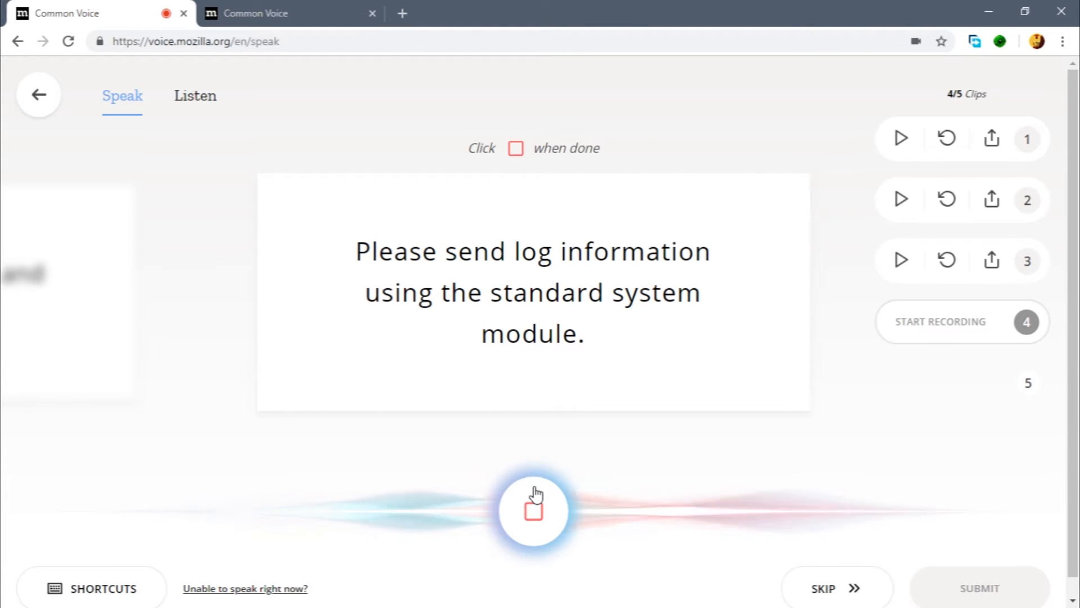
{"action": "left_click", "coordinate": [535, 493]}
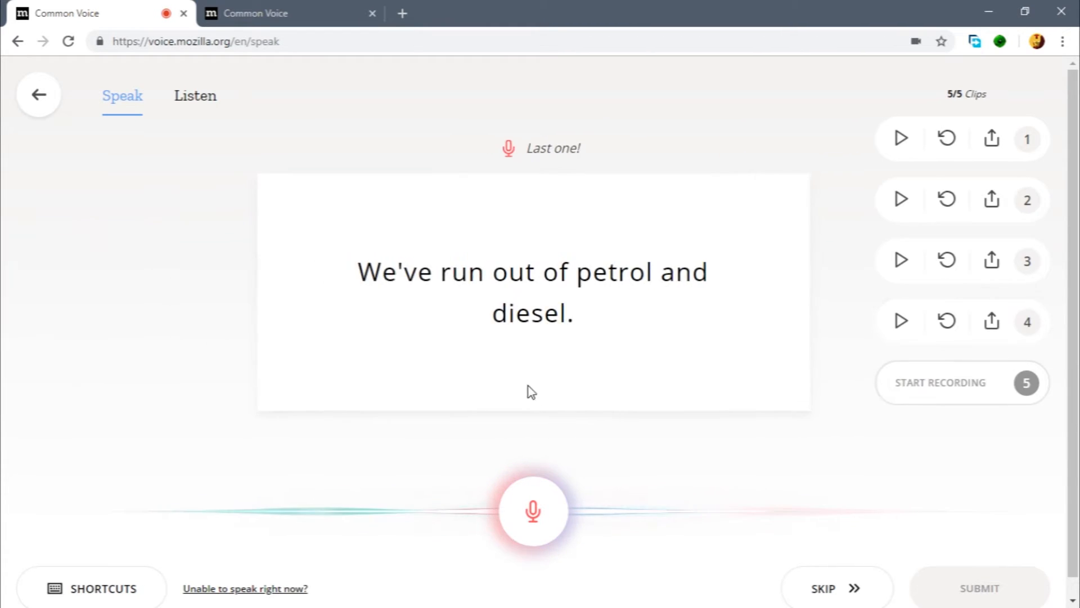
{"action": "left_click", "coordinate": [532, 512]}
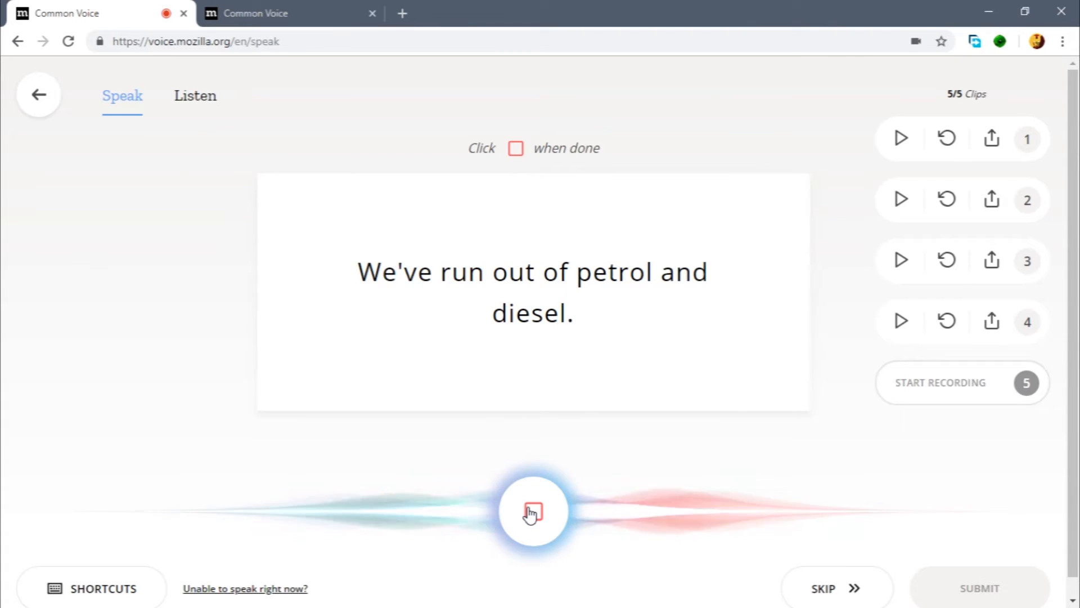
{"action": "left_click", "coordinate": [532, 512]}
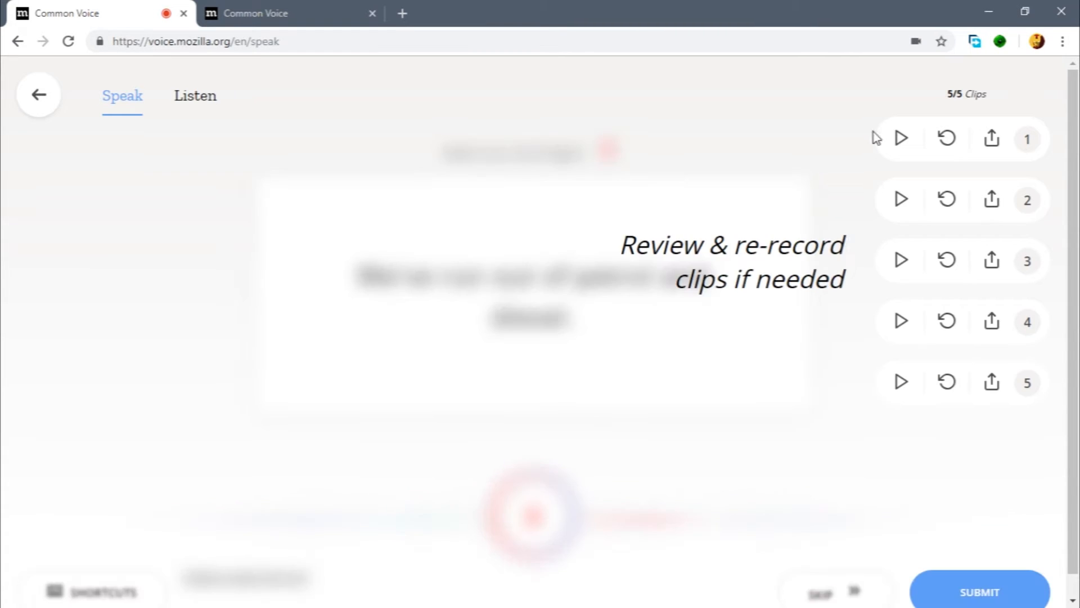
Step: Play back clip 1 and re-record it by reading "The bit between the two car parks?" aloud
{"action": "left_click", "coordinate": [901, 138]}
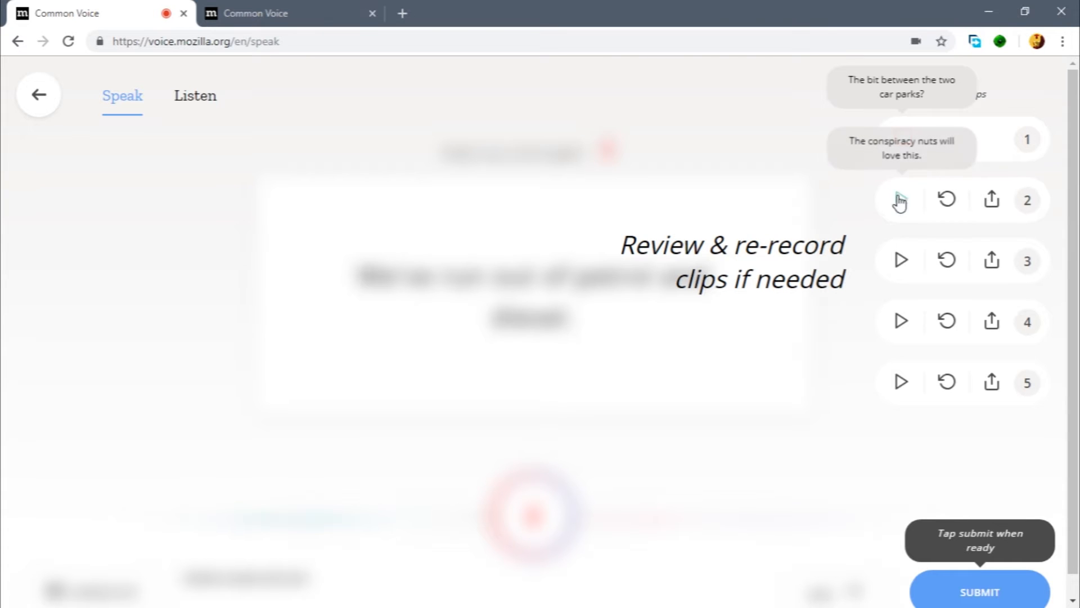
{"action": "left_click", "coordinate": [902, 137]}
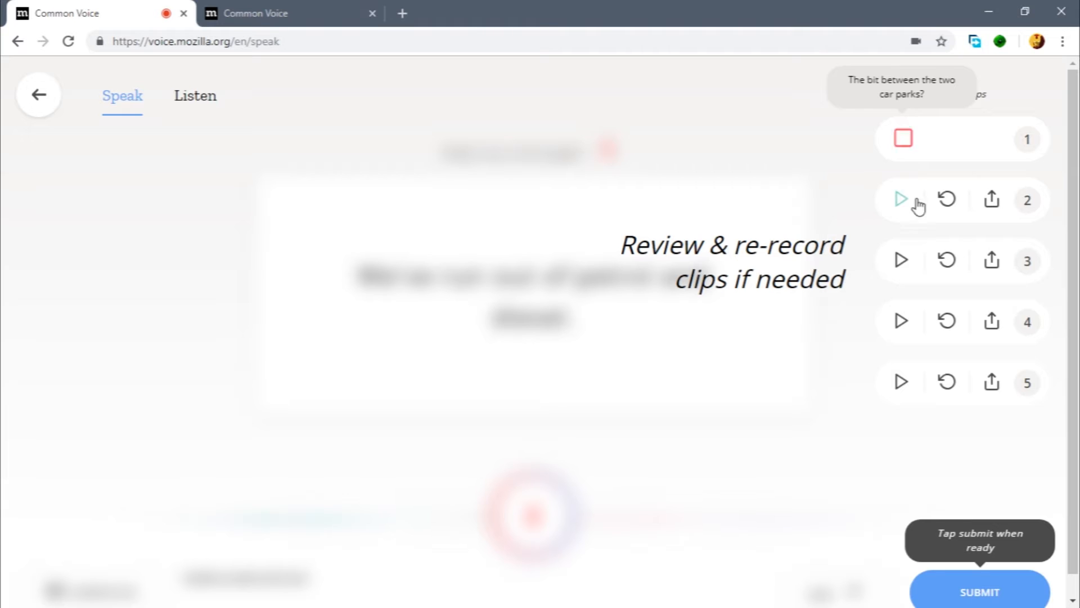
{"action": "left_click", "coordinate": [943, 141]}
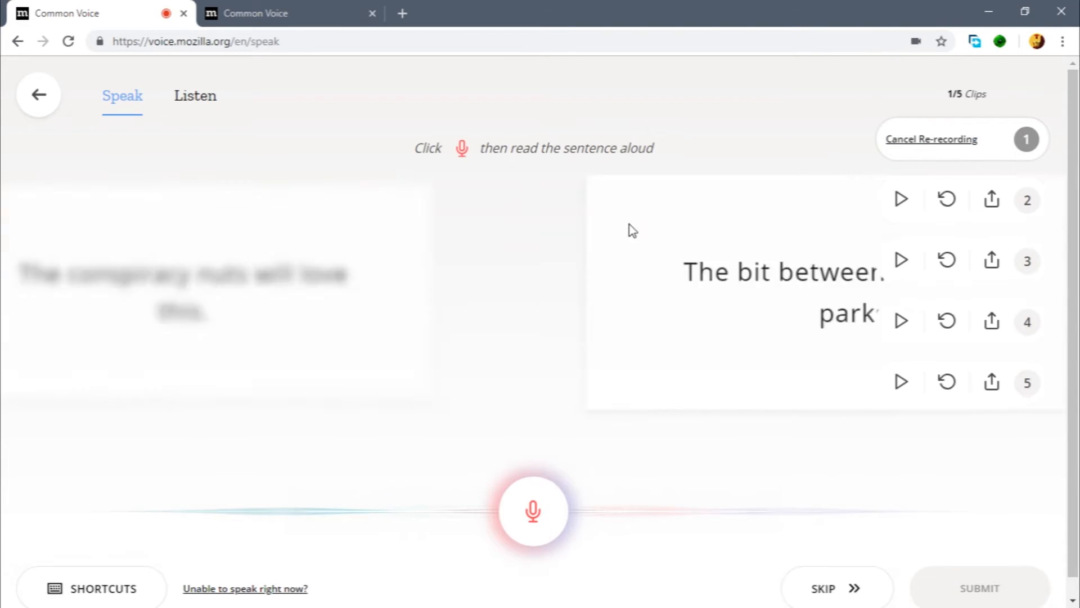
{"action": "left_click_drag", "start_coordinate": [331, 266], "coordinate": [574, 347]}
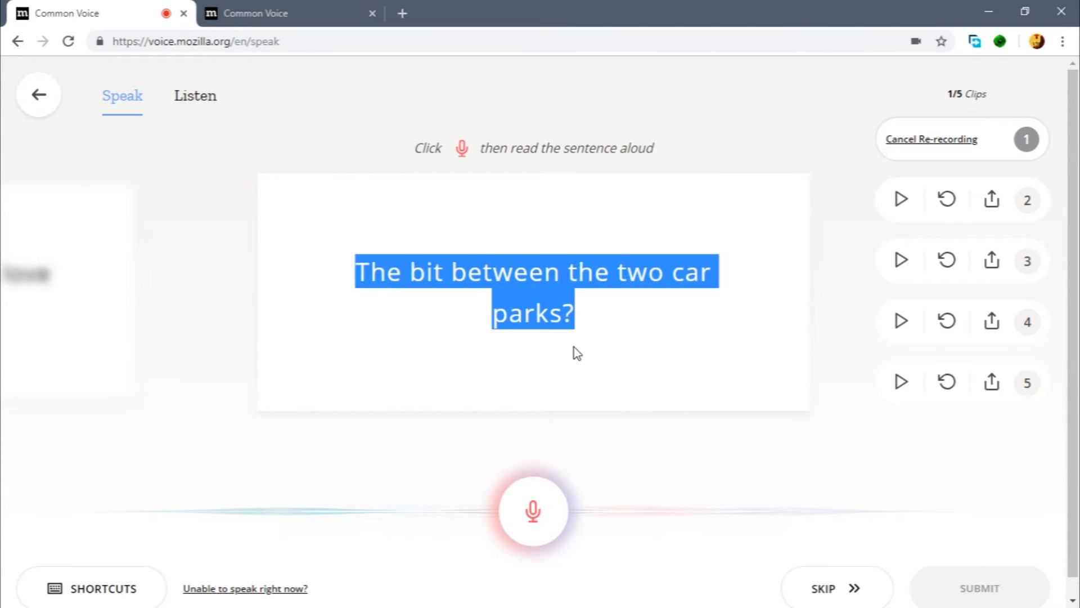
{"action": "left_click", "coordinate": [515, 311]}
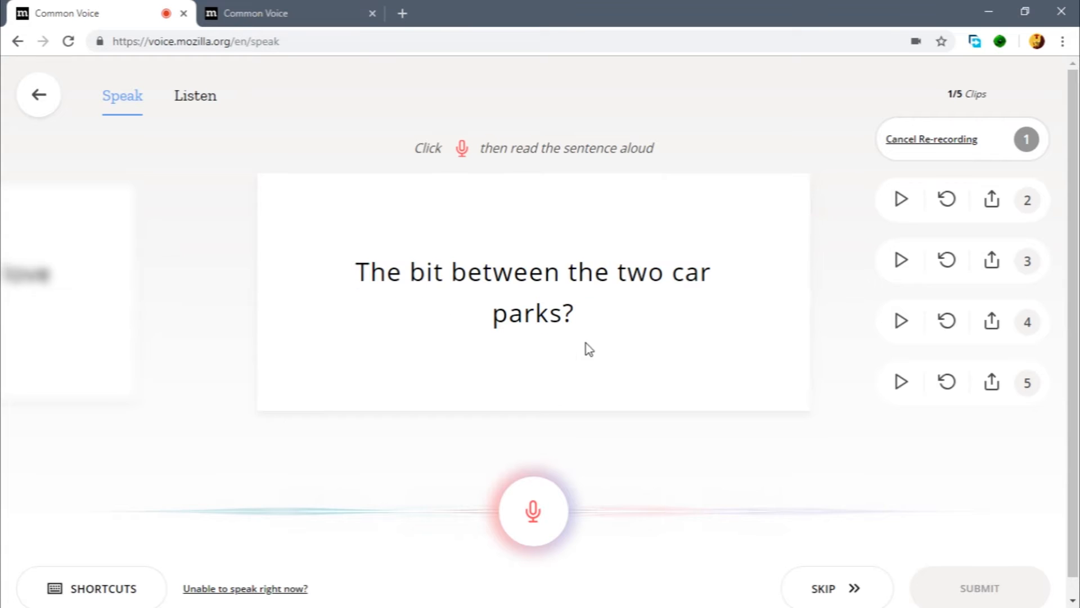
{"action": "left_click", "coordinate": [553, 507]}
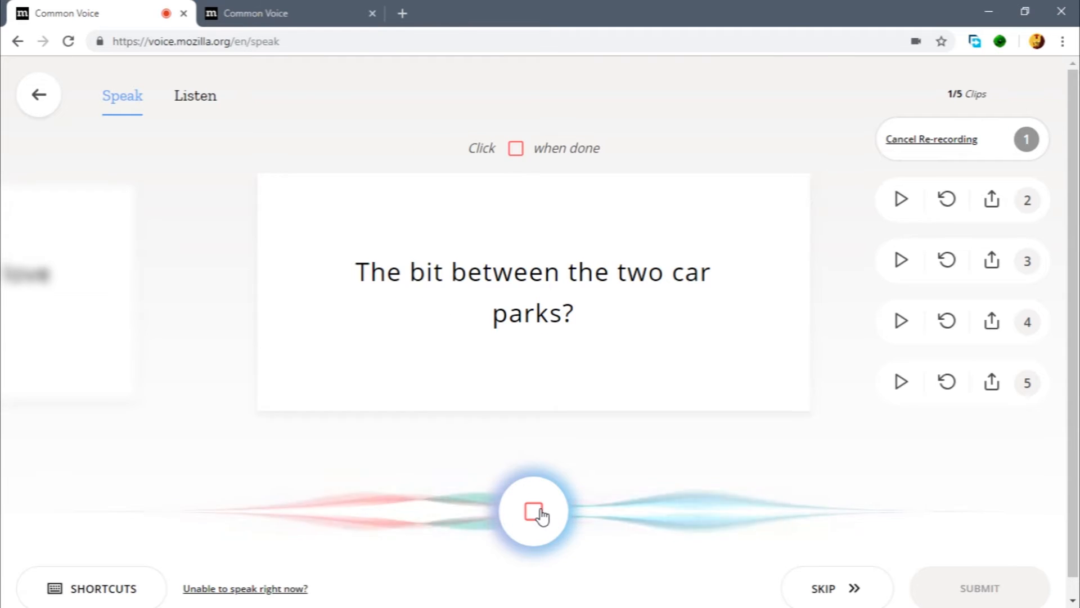
{"action": "left_click", "coordinate": [540, 515]}
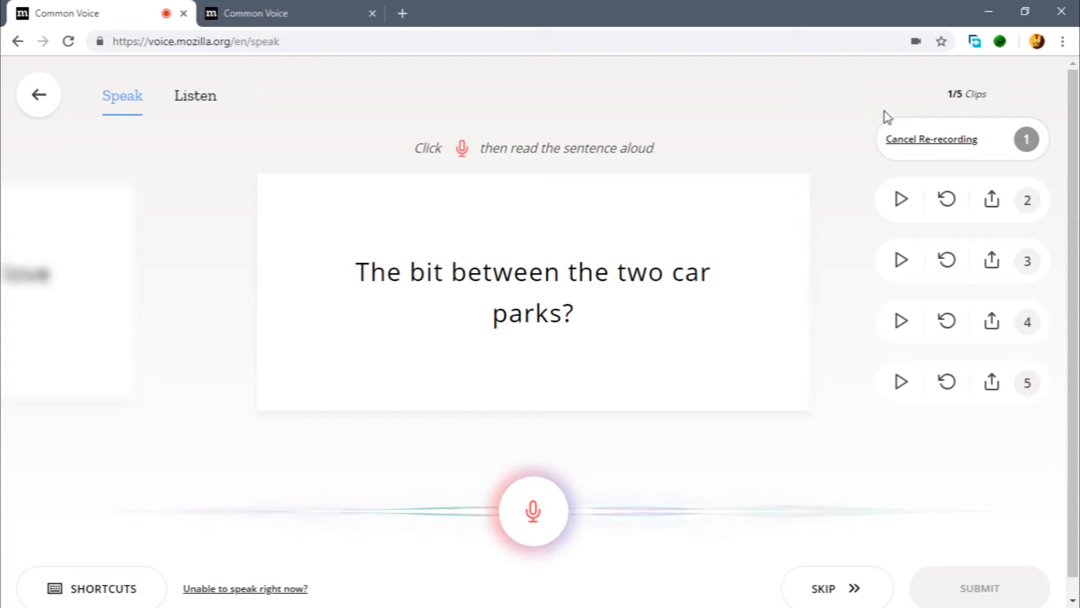
Step: Play back the re-recorded clip 1 and clip 2 of the second set to check them
{"action": "left_click", "coordinate": [902, 139]}
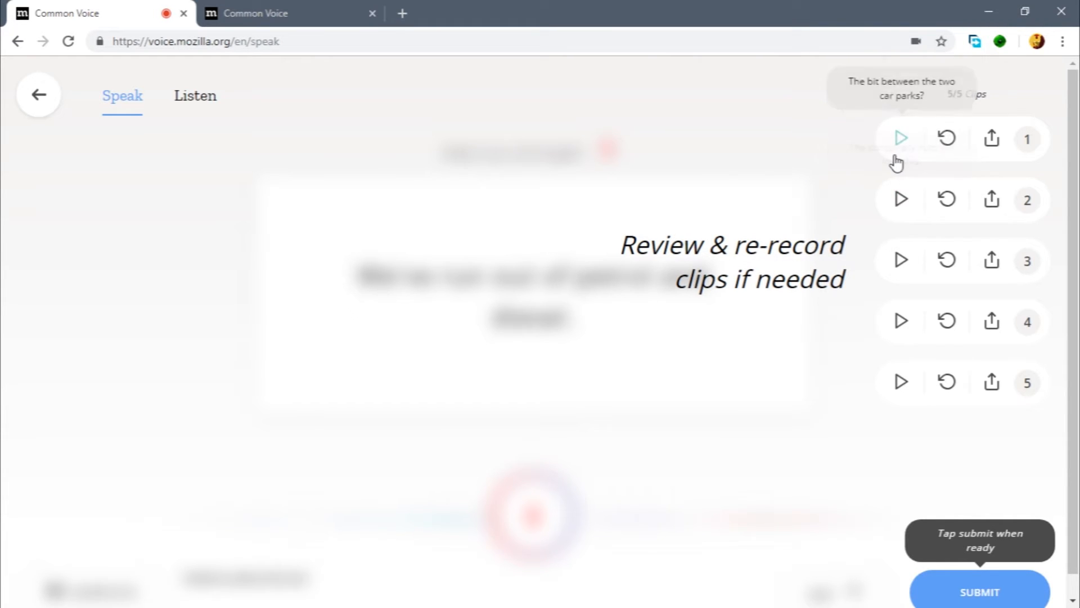
{"action": "left_click", "coordinate": [903, 142]}
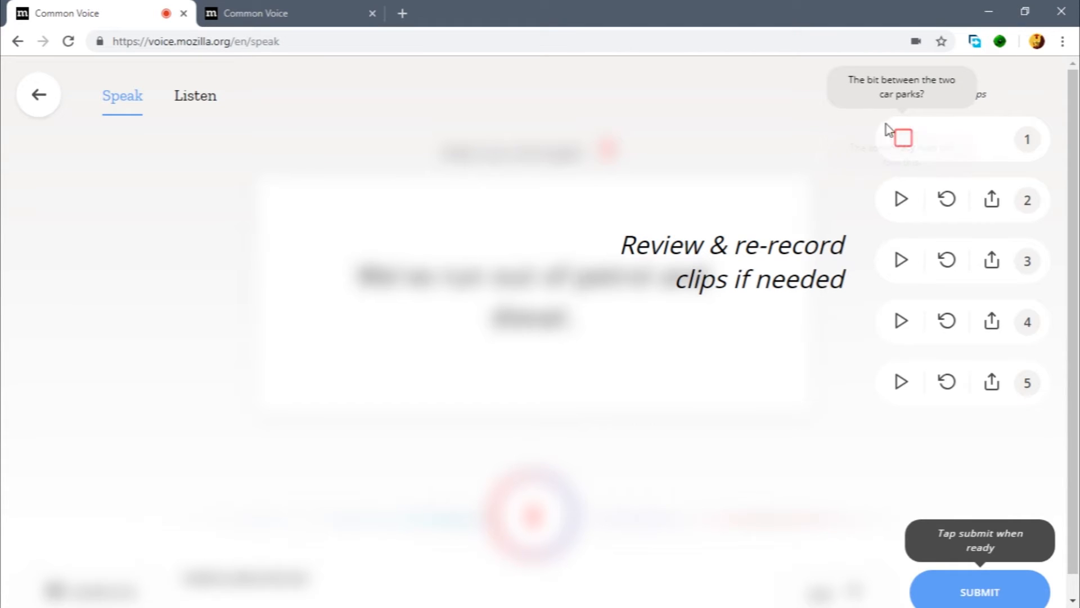
{"action": "left_click", "coordinate": [902, 199]}
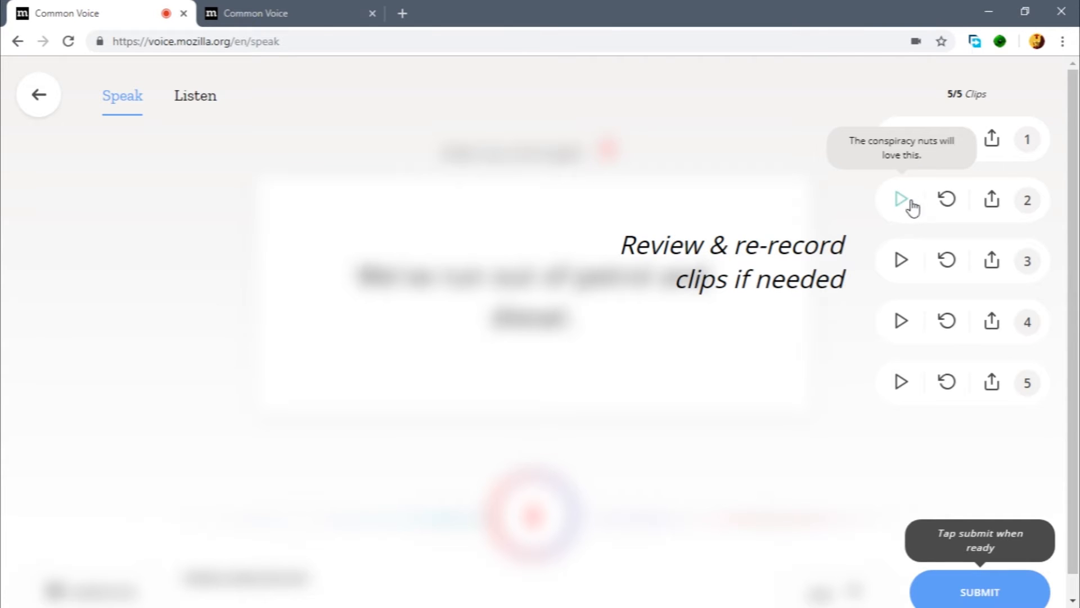
Step: Re-record clip 2 by reading "The conspiracy nuts will love this." aloud and stopping the recording at the end
{"action": "left_click", "coordinate": [947, 200]}
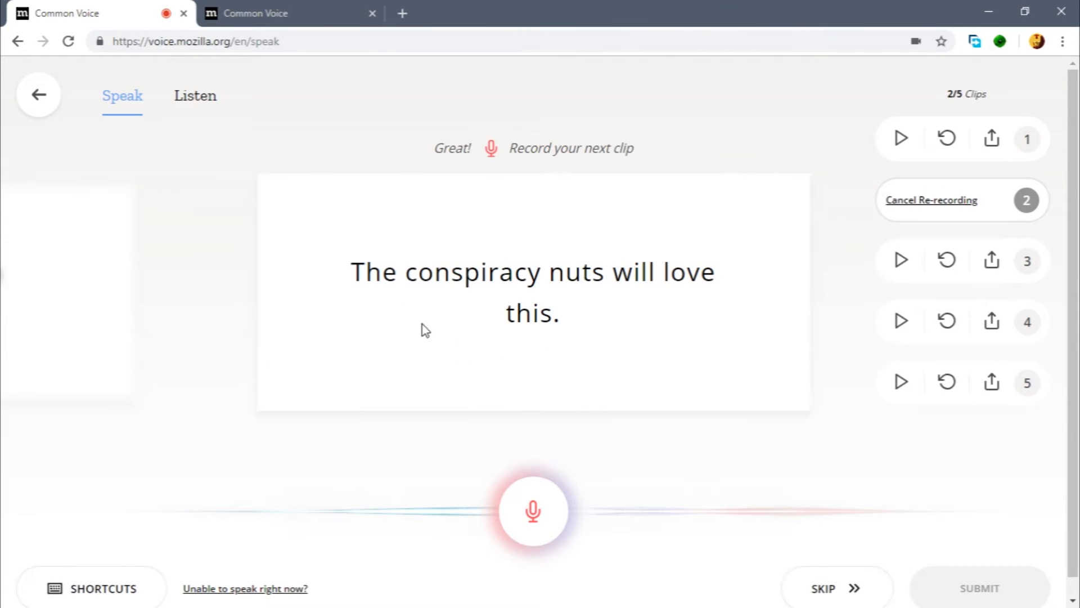
{"action": "left_click_drag", "start_coordinate": [349, 272], "coordinate": [593, 328]}
{"action": "left_click", "coordinate": [360, 284]}
{"action": "left_click_drag", "start_coordinate": [360, 285], "coordinate": [632, 338]}
{"action": "left_click", "coordinate": [557, 329]}
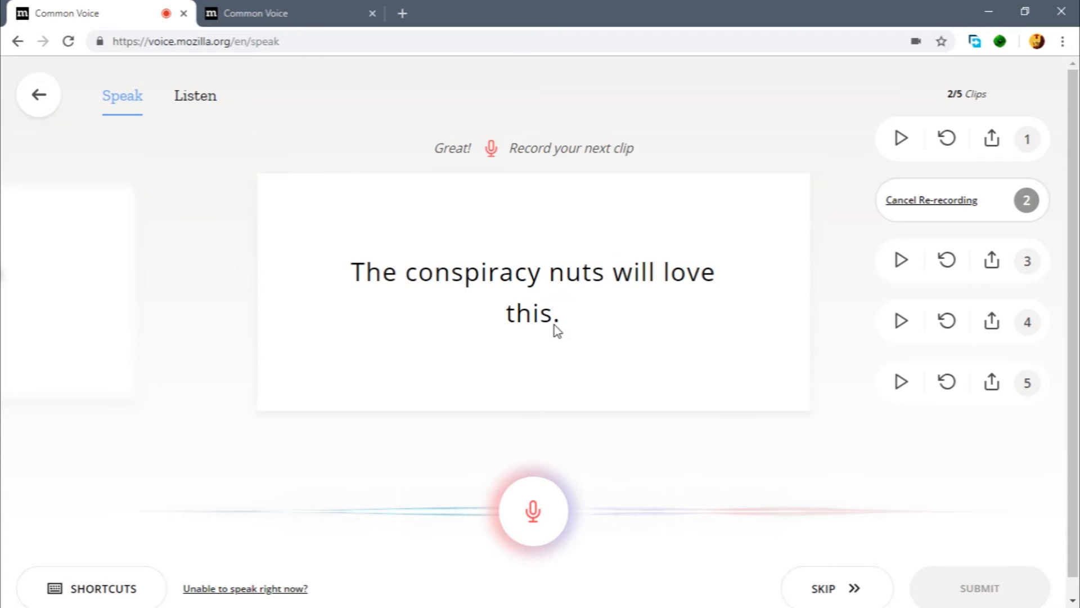
{"action": "left_click_drag", "start_coordinate": [349, 275], "coordinate": [606, 328]}
{"action": "left_click", "coordinate": [360, 273]}
{"action": "left_click", "coordinate": [523, 512]}
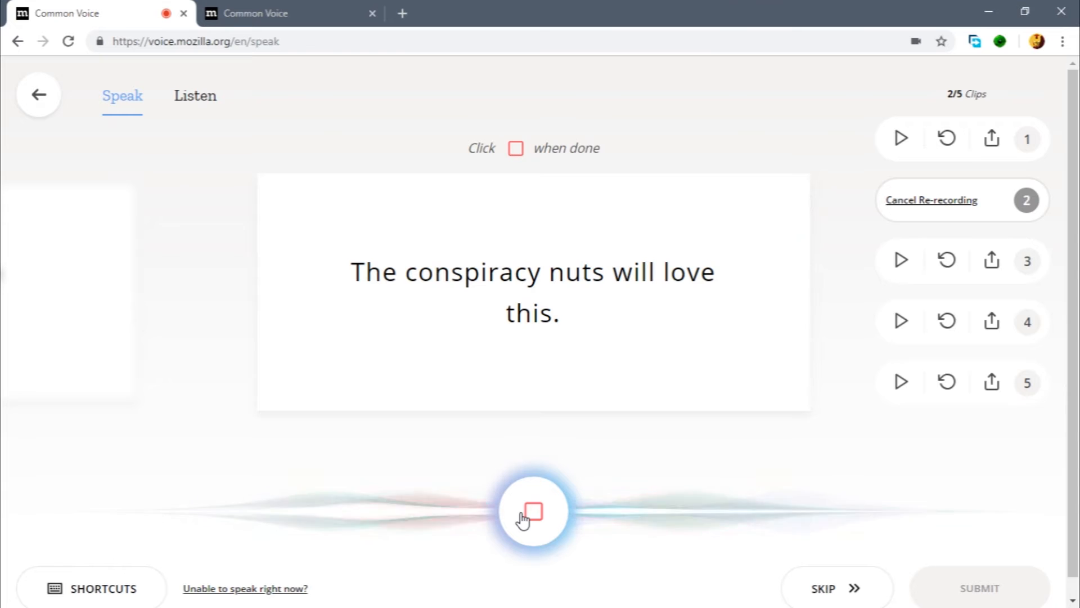
{"action": "left_click", "coordinate": [526, 513]}
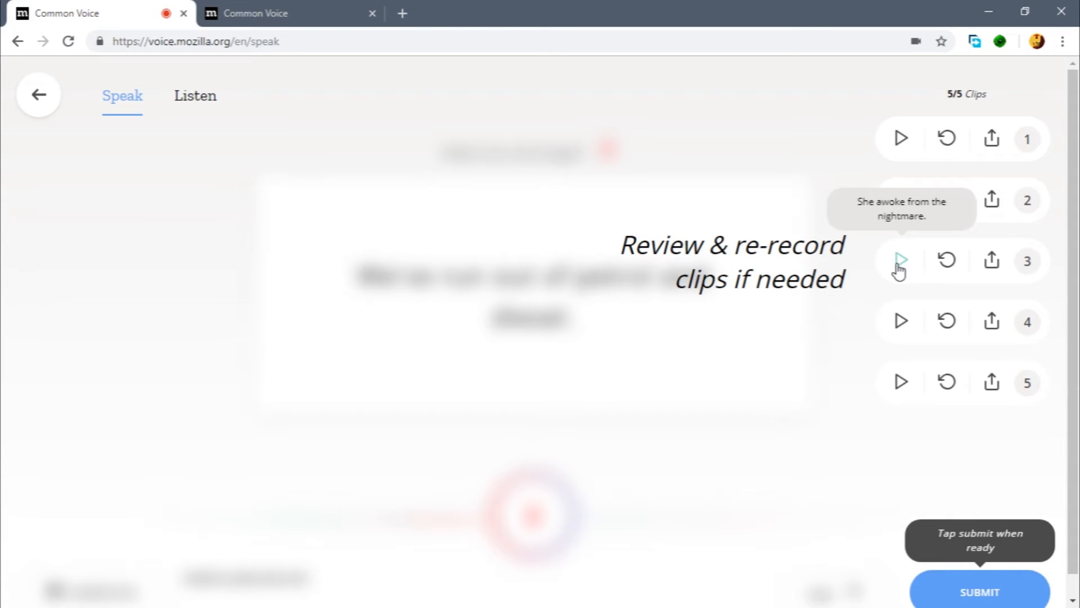
Step: Play back clips 3, 4 and 5 of the second set to check them
{"action": "left_click", "coordinate": [899, 262]}
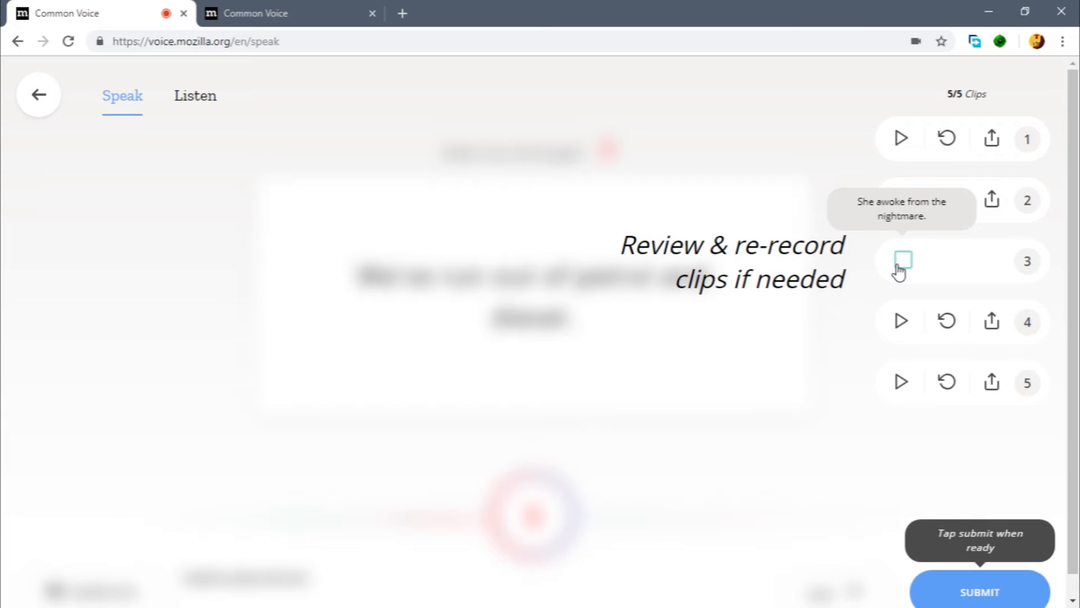
{"action": "left_click", "coordinate": [899, 269]}
{"action": "left_click", "coordinate": [899, 268]}
{"action": "left_click", "coordinate": [899, 335]}
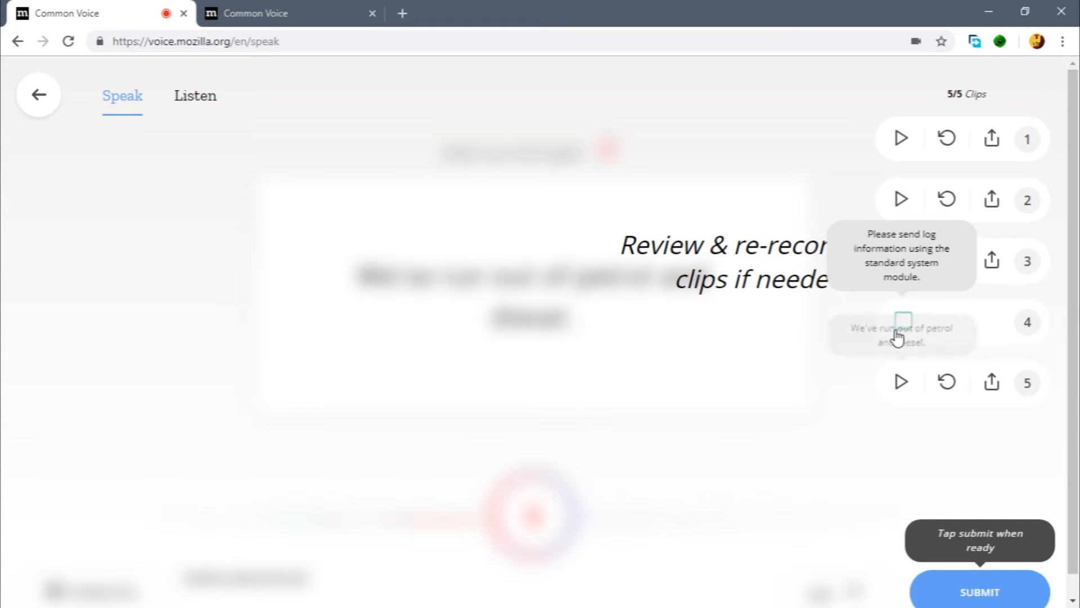
{"action": "left_click", "coordinate": [900, 381]}
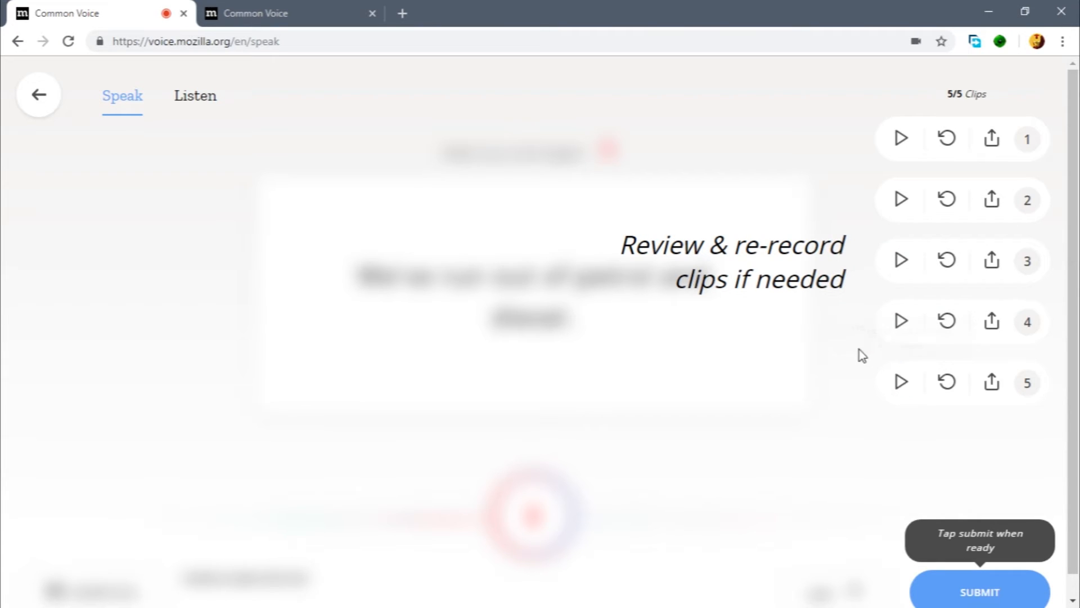
Step: Re-record clip 5 twice, reading "We've run out of petrol and diesel." aloud and stopping the recording after each take
{"action": "left_click", "coordinate": [947, 382]}
{"action": "left_click", "coordinate": [536, 514]}
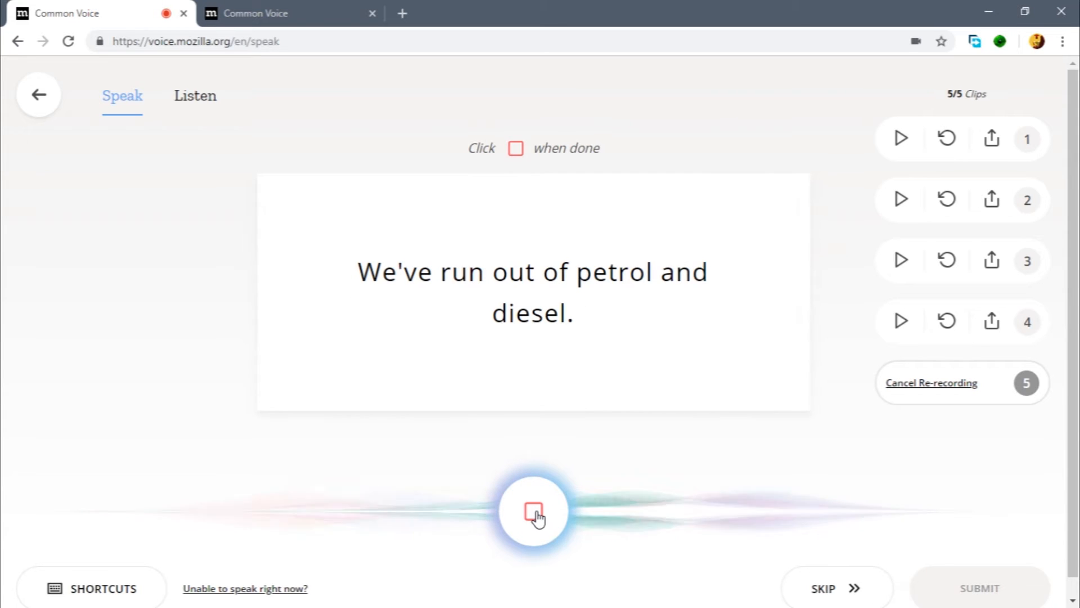
{"action": "left_click", "coordinate": [535, 513]}
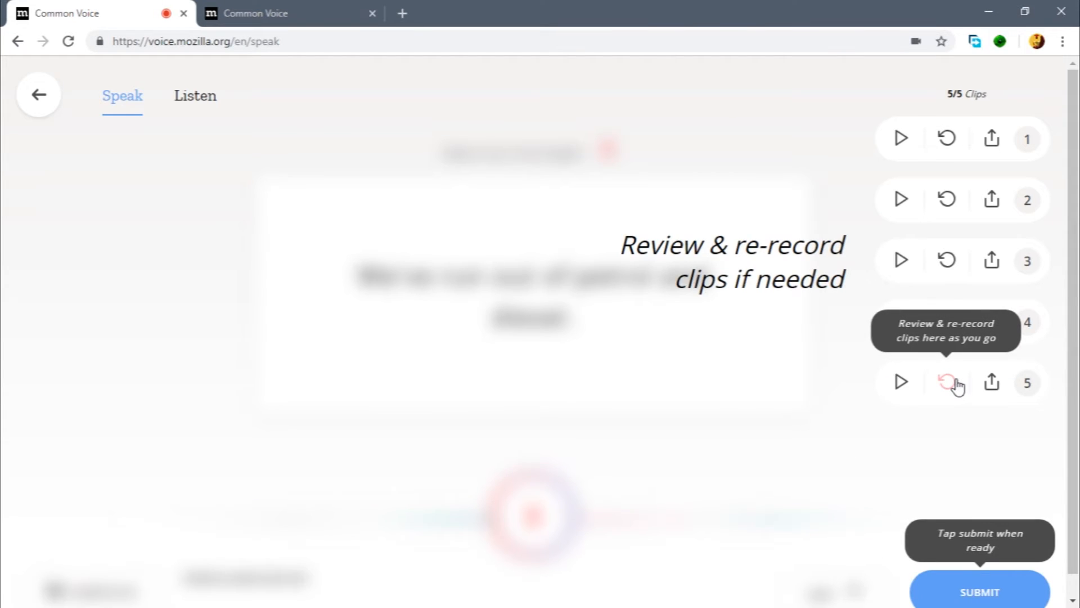
{"action": "left_click", "coordinate": [955, 382]}
{"action": "left_click", "coordinate": [531, 502]}
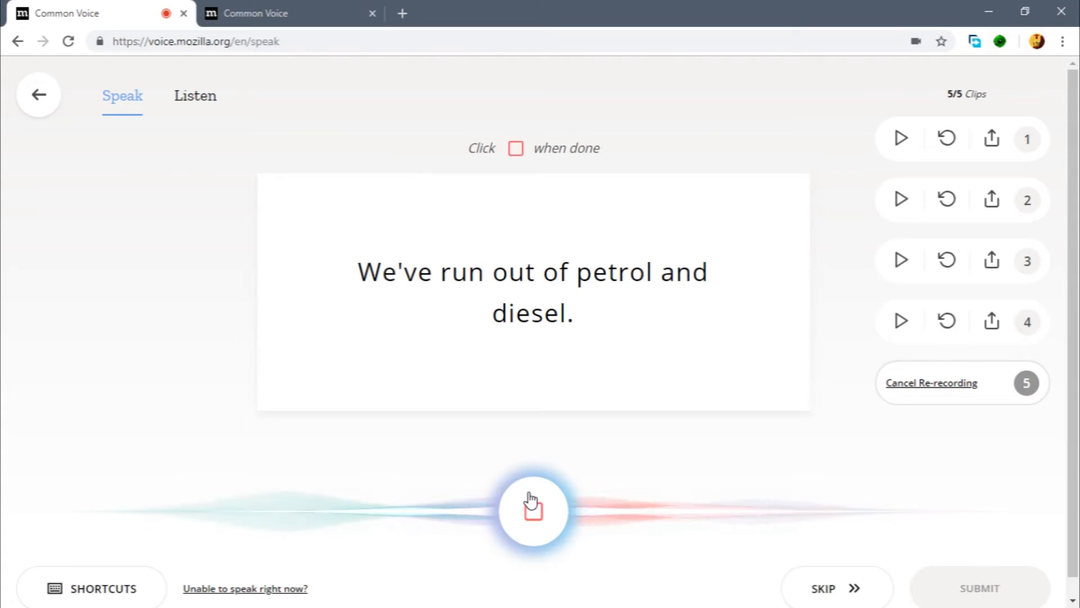
{"action": "left_click", "coordinate": [531, 502]}
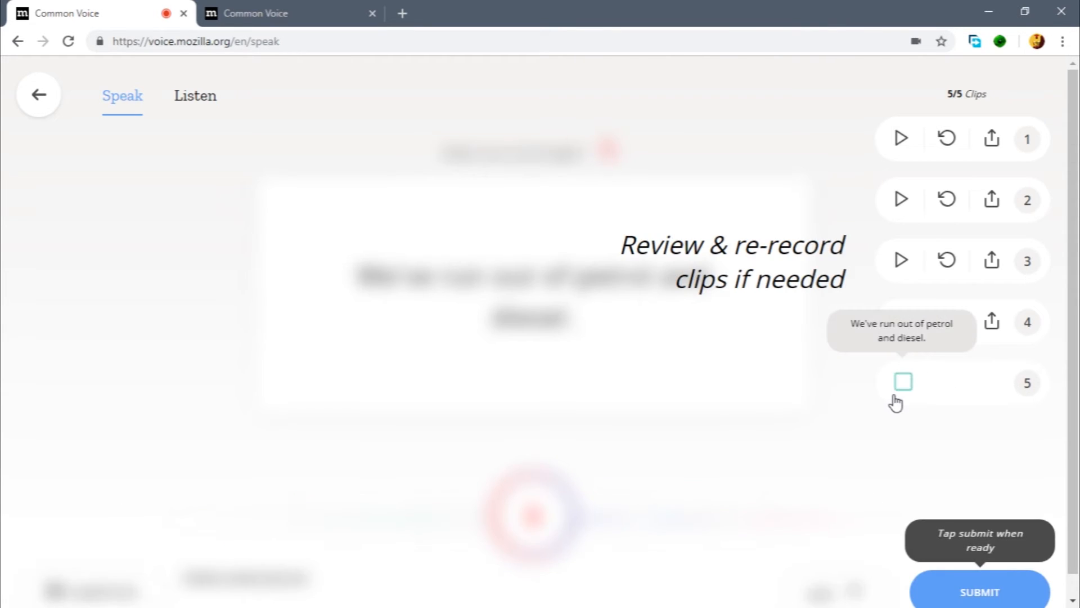
Step: Submit the second set of five clips and go to the Listen section for validating recordings
{"action": "scroll", "coordinate": [912, 433], "scroll_direction": "down", "scroll_amount": 1}
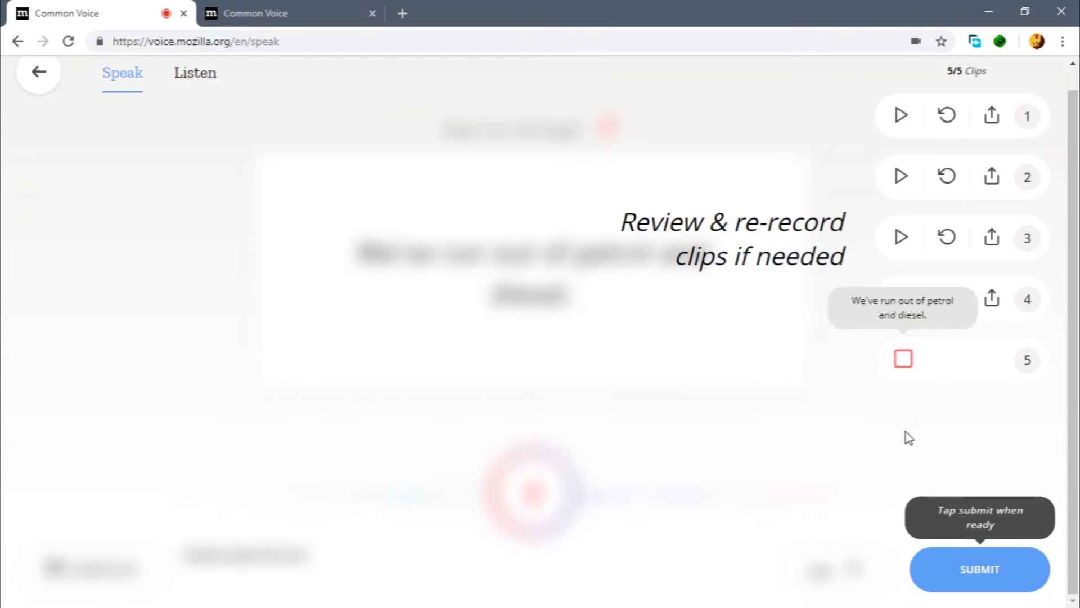
{"action": "left_click", "coordinate": [937, 575]}
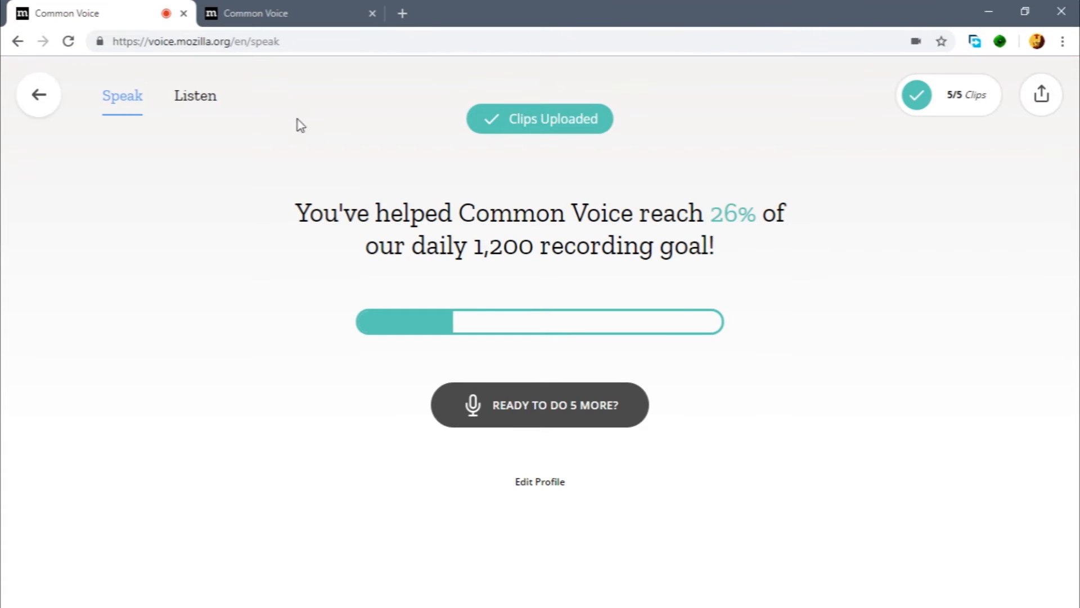
{"action": "left_click", "coordinate": [194, 103]}
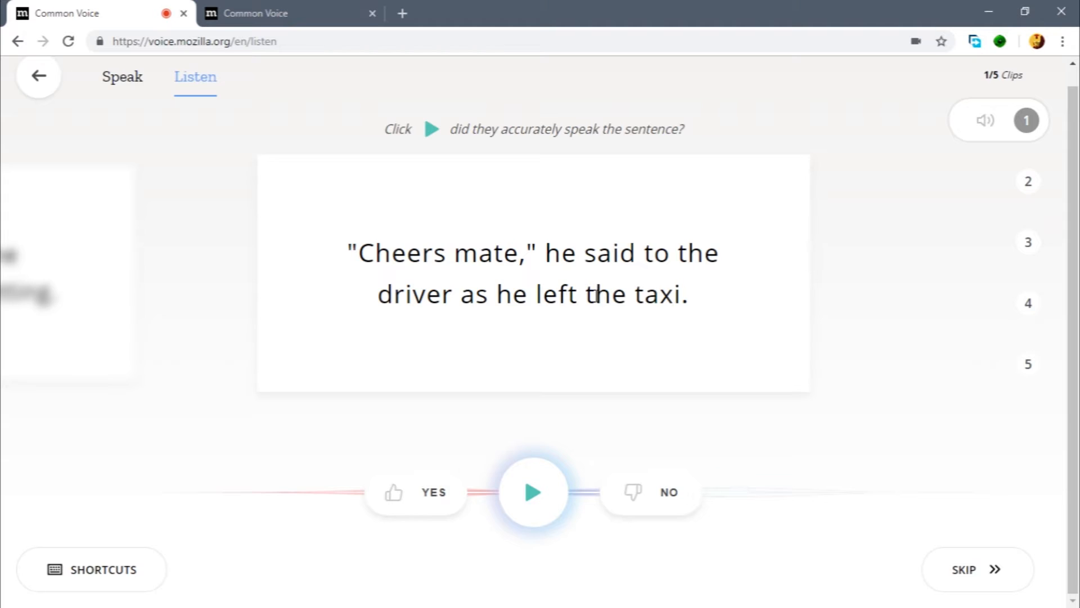
{"action": "scroll", "coordinate": [596, 295], "scroll_direction": "up", "scroll_amount": 1}
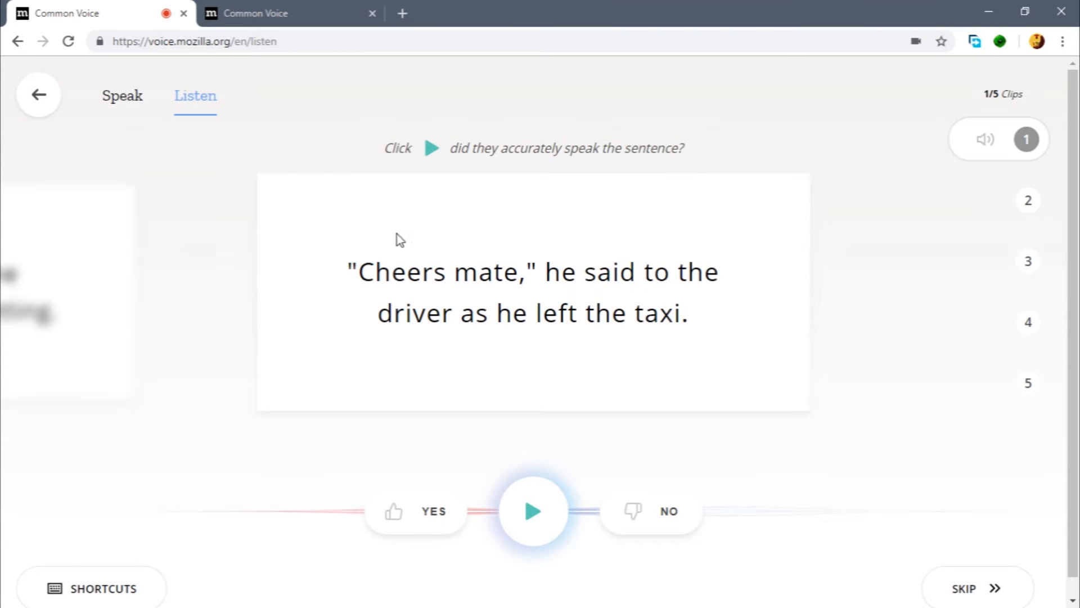
Step: Read through the first sentence to validate, "Cheers mate," he said to the driver as he left the taxi, highlighting its text
{"action": "left_click_drag", "start_coordinate": [349, 271], "coordinate": [719, 328]}
{"action": "left_click", "coordinate": [623, 317]}
{"action": "left_click_drag", "start_coordinate": [341, 282], "coordinate": [789, 364]}
{"action": "left_click", "coordinate": [722, 333]}
{"action": "left_click", "coordinate": [346, 271]}
{"action": "left_click", "coordinate": [788, 364]}
{"action": "left_click_drag", "start_coordinate": [345, 266], "coordinate": [722, 333]}
{"action": "left_click", "coordinate": [722, 333]}
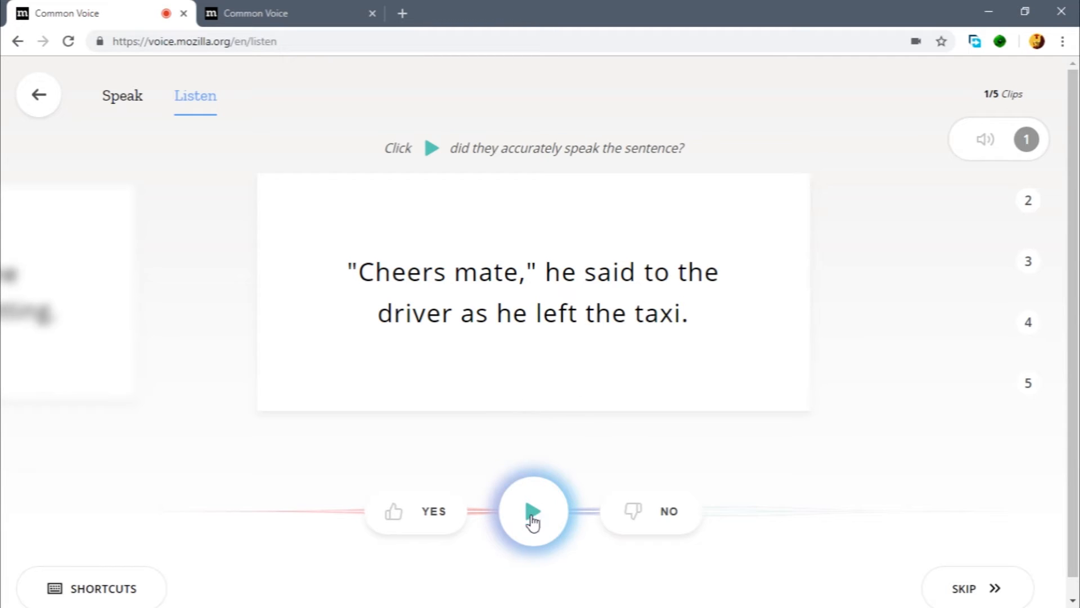
Step: Play the first validation clip, compare it with the displayed sentence, and mark it as accurately spoken
{"action": "left_click", "coordinate": [549, 529]}
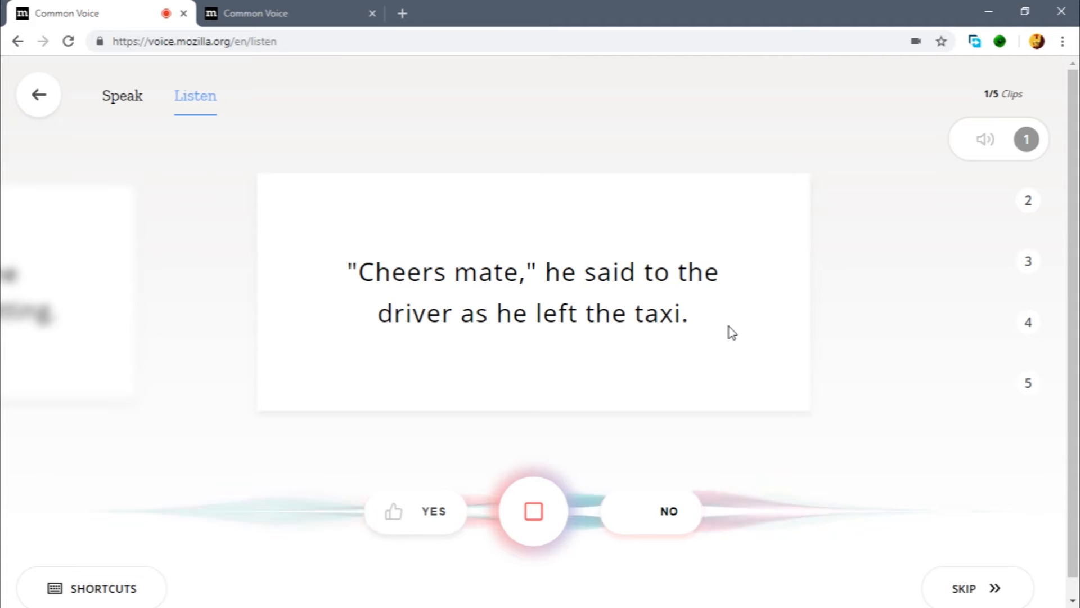
{"action": "left_click", "coordinate": [520, 509]}
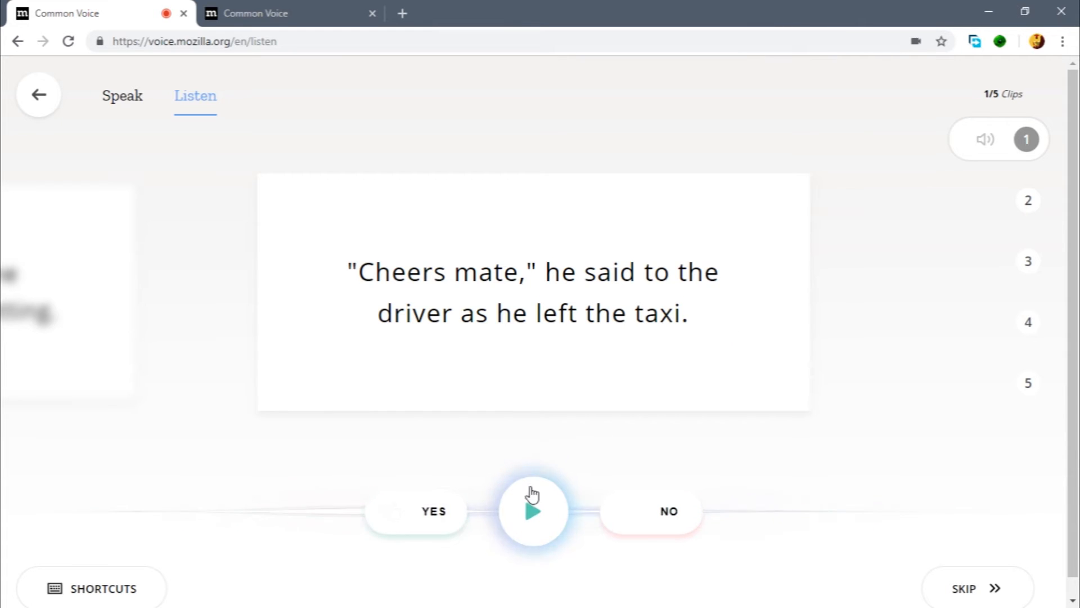
{"action": "left_click_drag", "start_coordinate": [348, 265], "coordinate": [734, 323]}
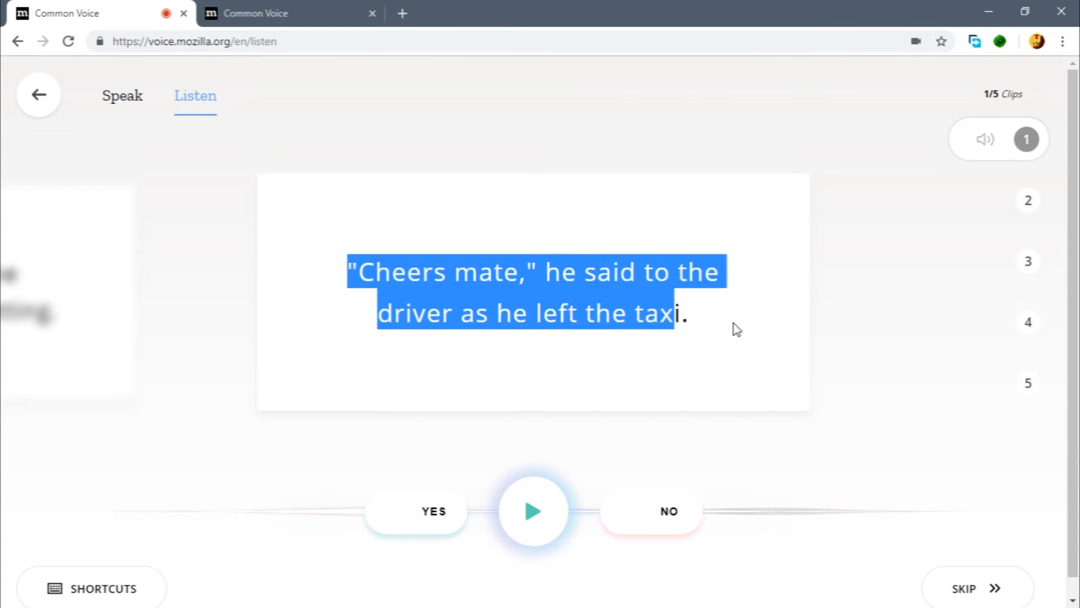
{"action": "left_click", "coordinate": [733, 323]}
{"action": "left_click_drag", "start_coordinate": [347, 256], "coordinate": [742, 331]}
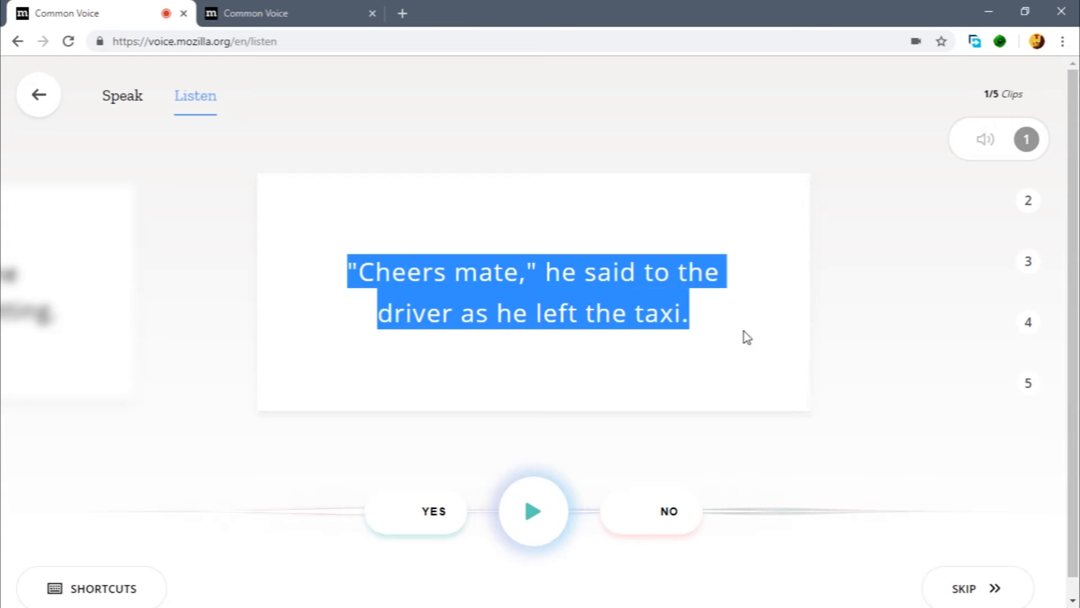
{"action": "left_click", "coordinate": [781, 343]}
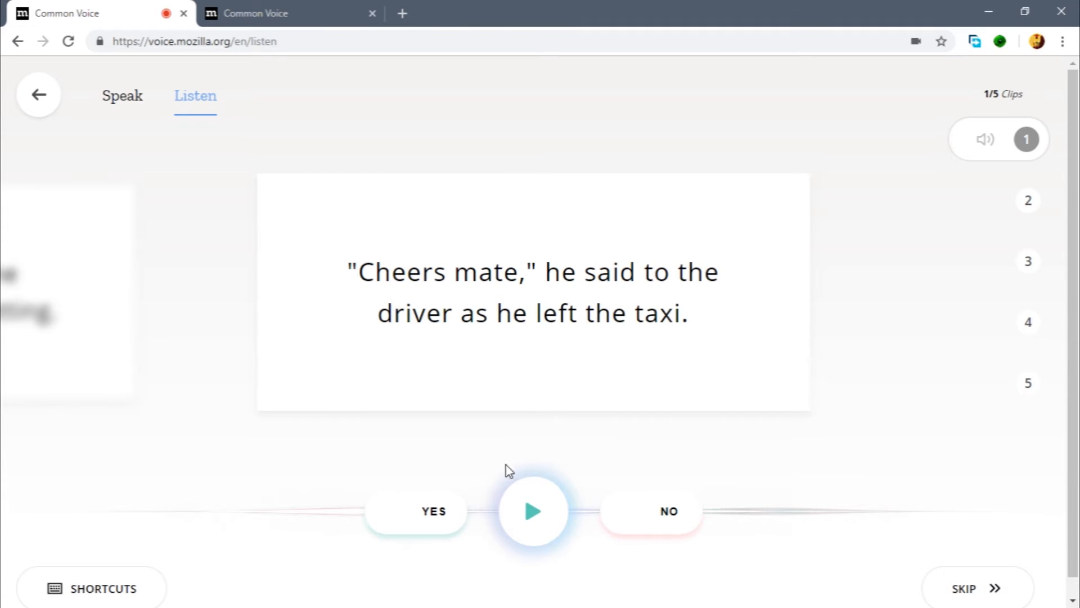
{"action": "left_click", "coordinate": [458, 507]}
Step: Play clip 2, "When I returned to the common, the sun was setting.", and mark it as accurately spoken
{"action": "left_click", "coordinate": [541, 513]}
{"action": "left_click_drag", "start_coordinate": [386, 257], "coordinate": [803, 342]}
{"action": "left_click", "coordinate": [804, 343]}
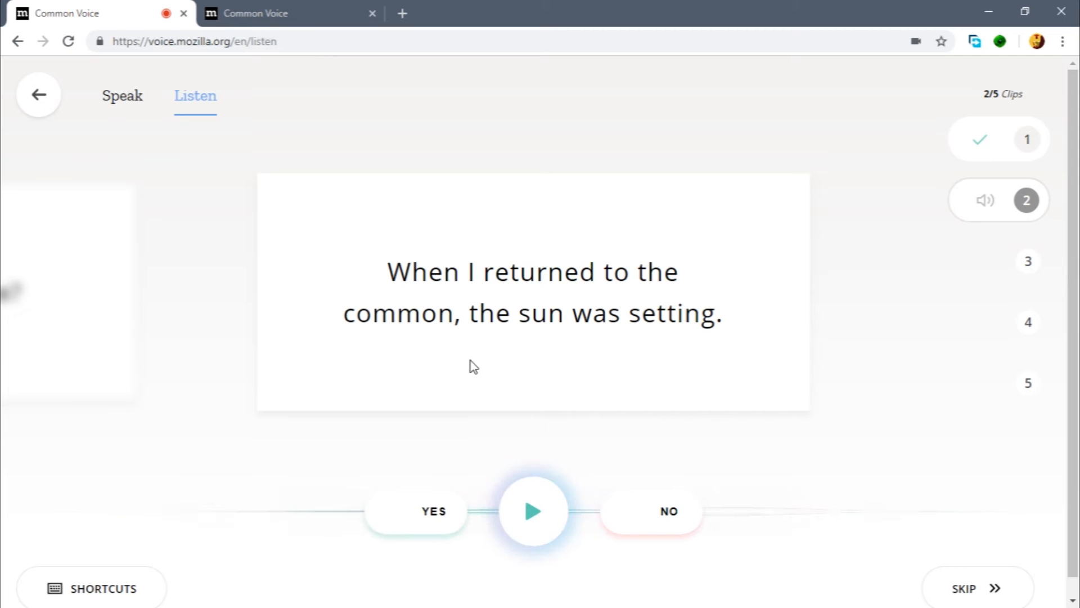
{"action": "left_click", "coordinate": [539, 514]}
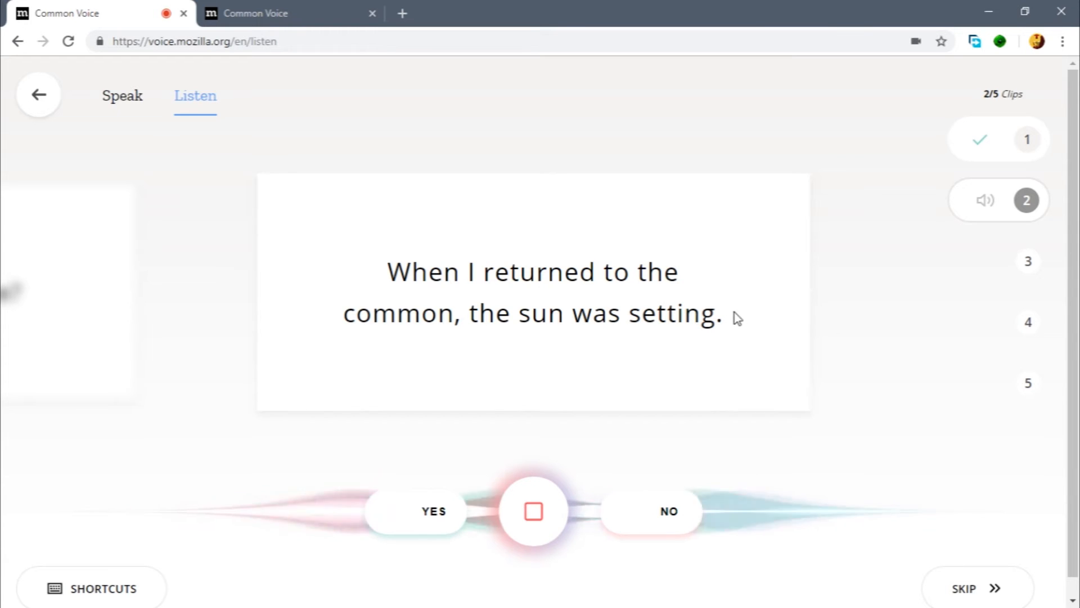
{"action": "left_click", "coordinate": [390, 520]}
Step: Play validation clips 3 and 4 and mark both as accurately spoken
{"action": "left_click", "coordinate": [533, 512]}
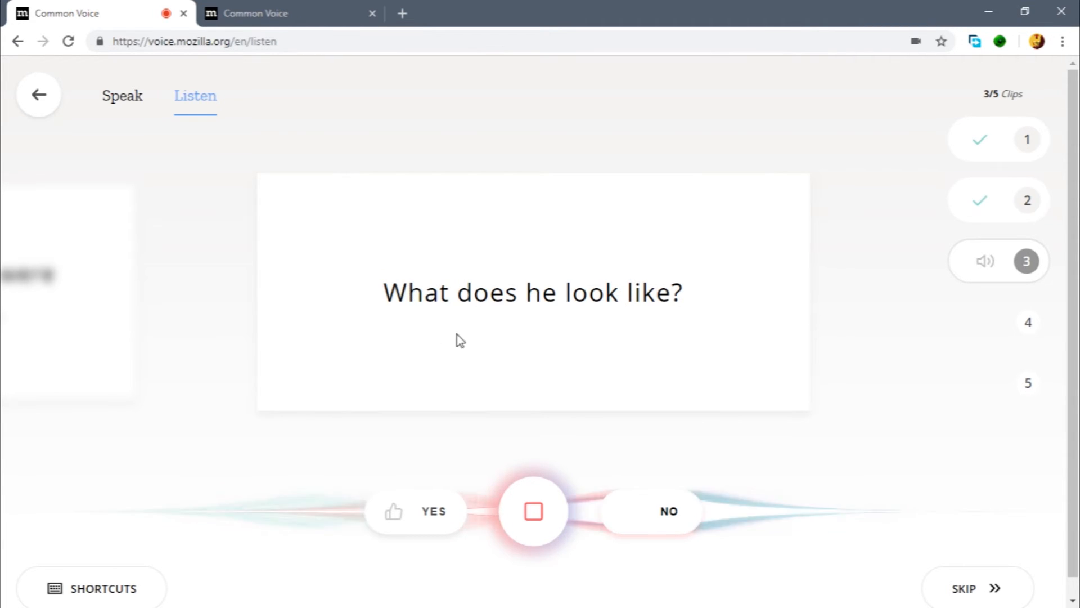
{"action": "left_click", "coordinate": [429, 517]}
{"action": "left_click", "coordinate": [525, 515]}
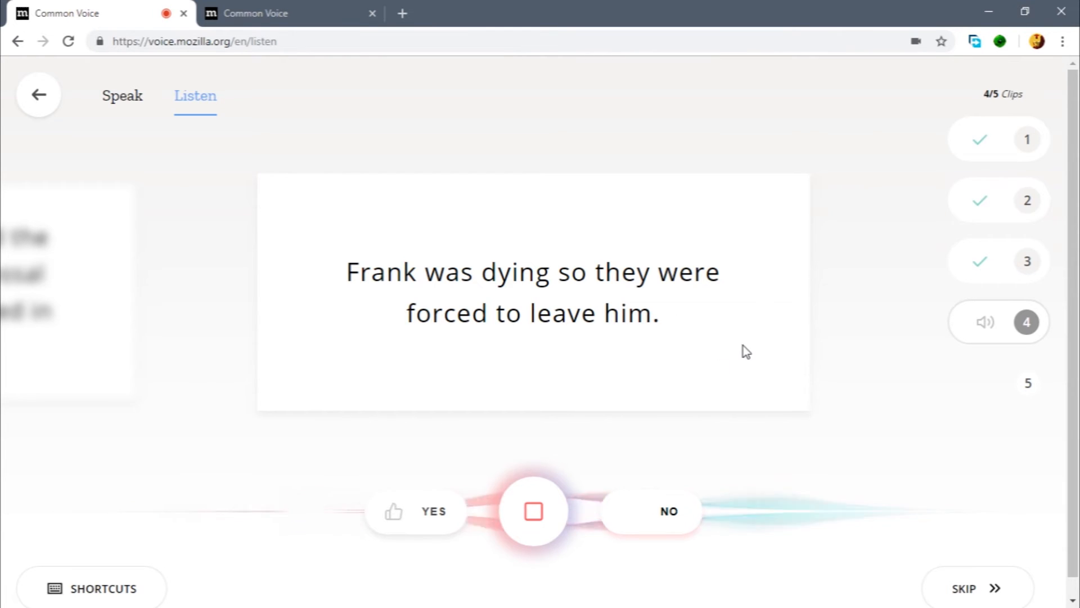
{"action": "left_click", "coordinate": [446, 512]}
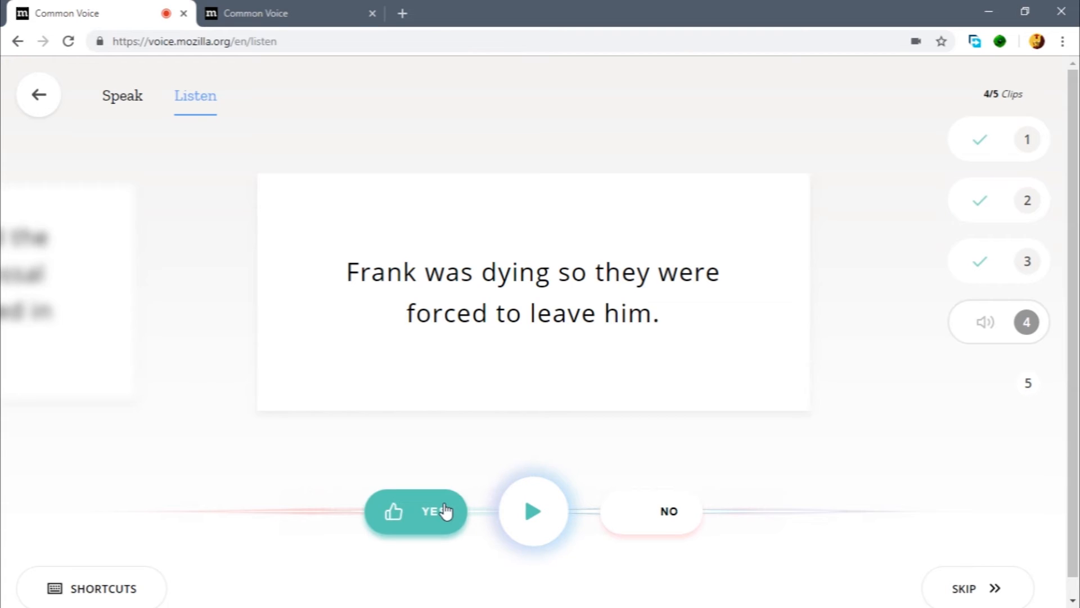
Step: Play clip 5 about the colossal bulk embedded in the ground, compare it with its sentence, and mark it as inaccurate
{"action": "left_click", "coordinate": [544, 520]}
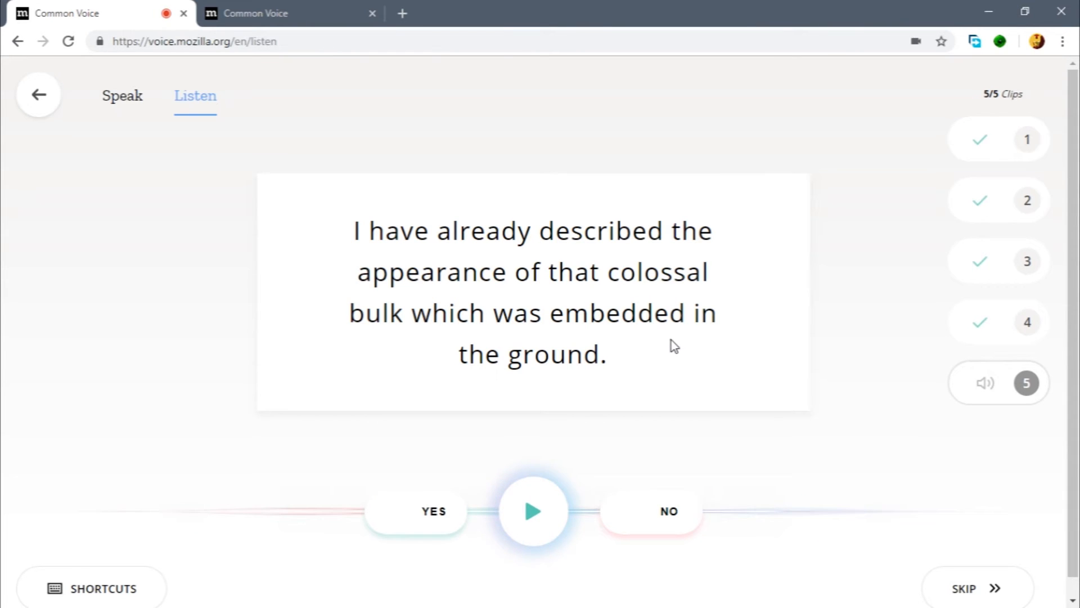
{"action": "left_click_drag", "start_coordinate": [352, 231], "coordinate": [637, 378]}
{"action": "left_click", "coordinate": [637, 379]}
{"action": "left_click_drag", "start_coordinate": [357, 234], "coordinate": [668, 388]}
{"action": "left_click", "coordinate": [668, 388]}
{"action": "left_click", "coordinate": [656, 512]}
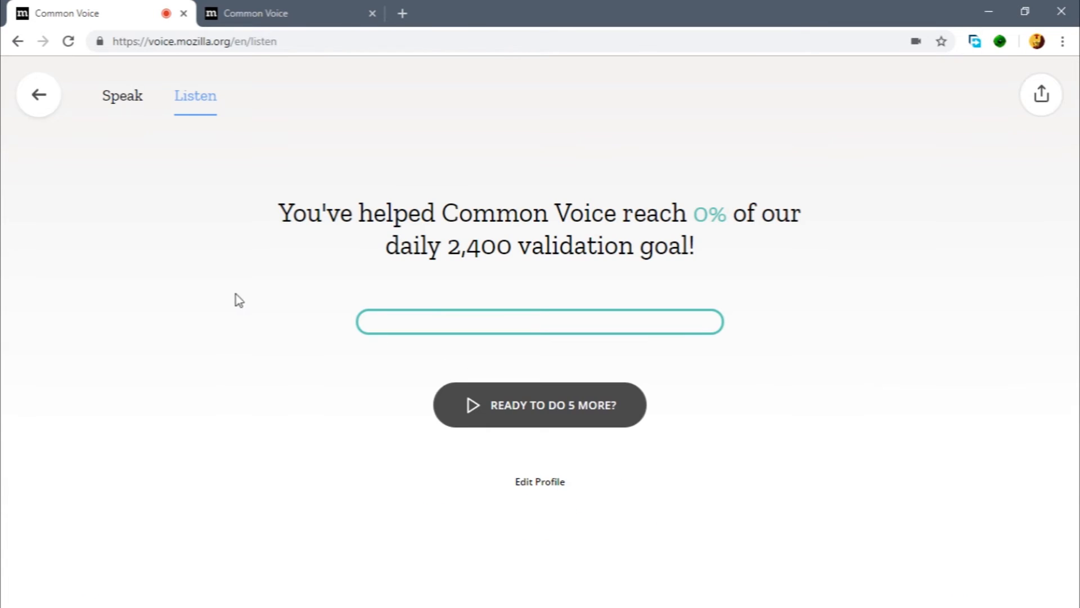
Step: Start another set of five validation clips and approve the first, "They must have turned off the electricity.", after playing it
{"action": "left_click", "coordinate": [526, 421]}
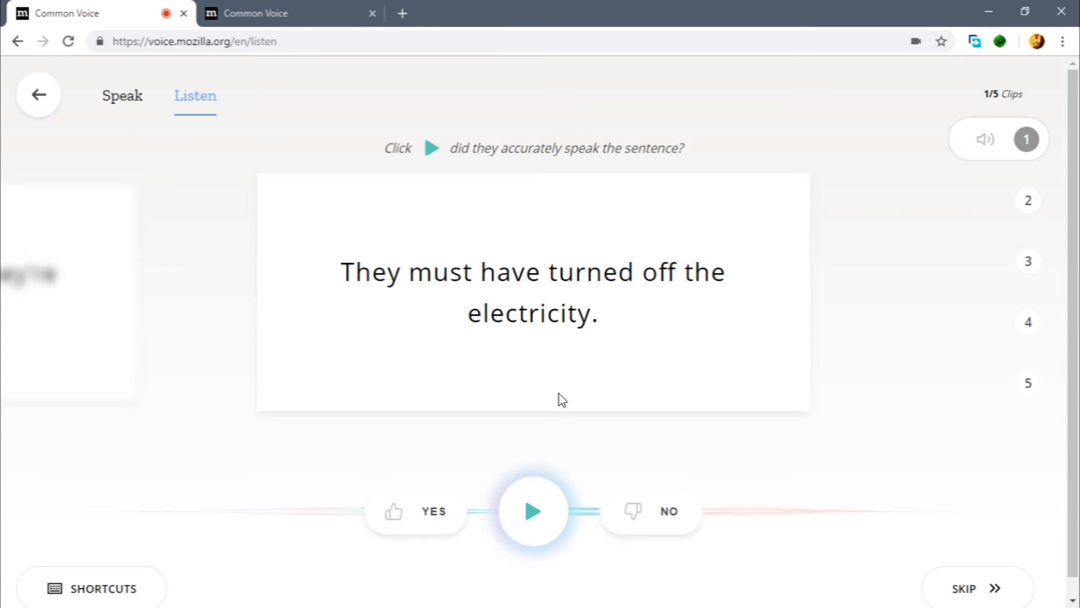
{"action": "left_click", "coordinate": [527, 508]}
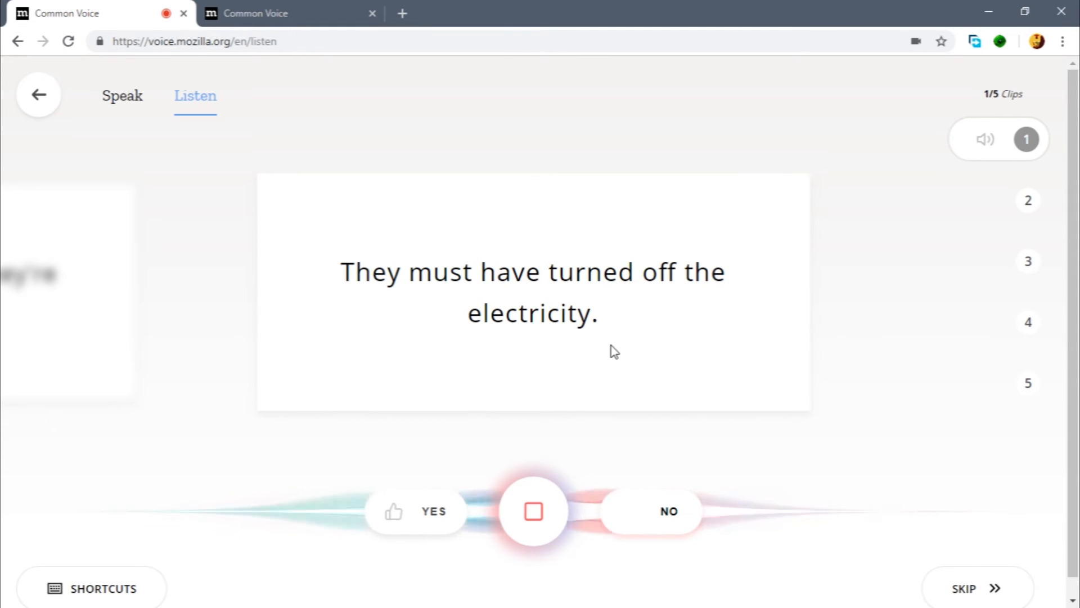
{"action": "left_click", "coordinate": [434, 528]}
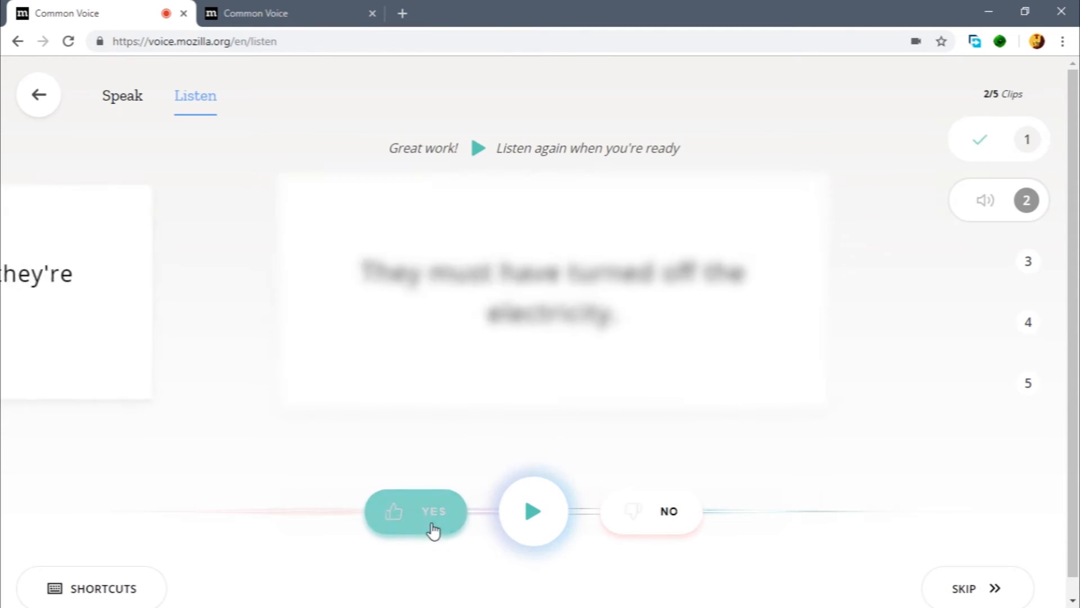
Step: Read through clip 2's sentence, "What makes you think they're even interested?", highlighting its text
{"action": "left_click_drag", "start_coordinate": [333, 271], "coordinate": [692, 345]}
{"action": "left_click", "coordinate": [709, 349]}
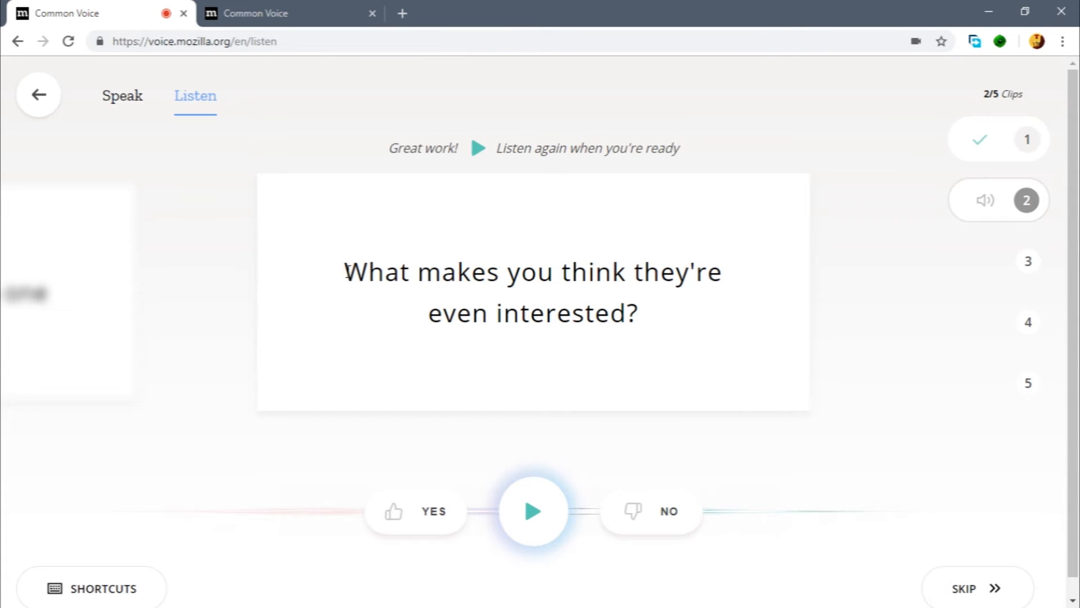
{"action": "left_click_drag", "start_coordinate": [347, 273], "coordinate": [669, 323]}
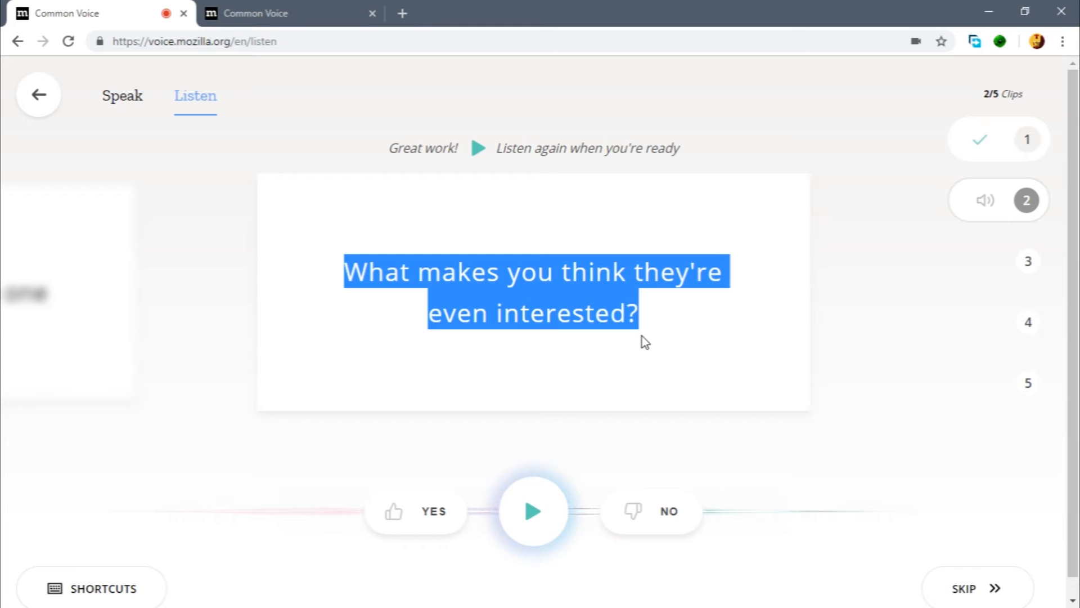
{"action": "left_click", "coordinate": [471, 300]}
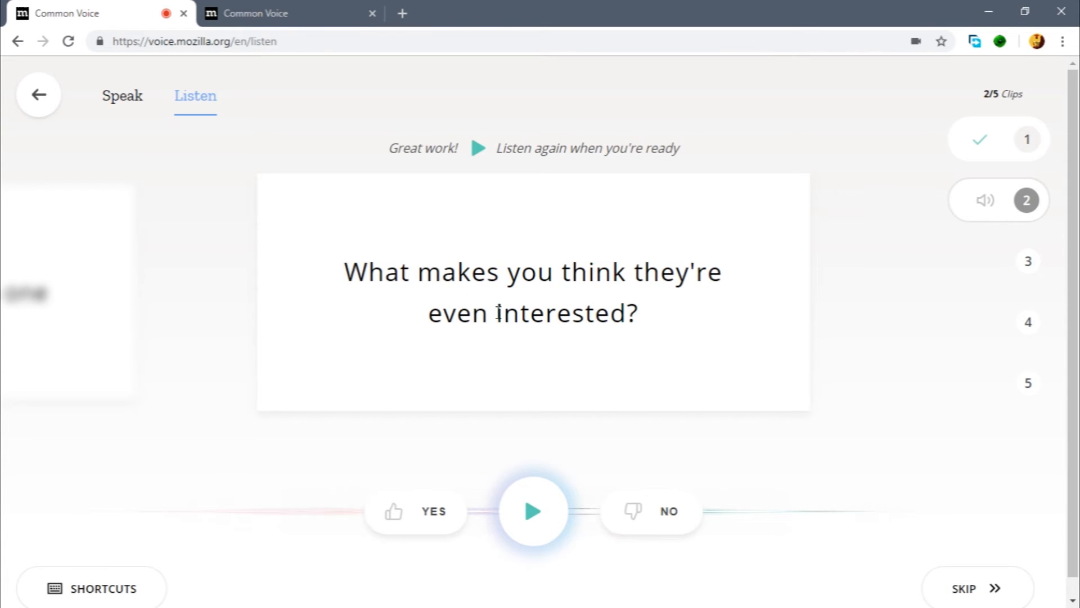
{"action": "left_click_drag", "start_coordinate": [344, 273], "coordinate": [711, 358]}
{"action": "left_click", "coordinate": [711, 359]}
Step: Look over the launched and in-progress languages on the Languages page in the other browser tab and open the Datasets page
{"action": "left_click", "coordinate": [313, 15]}
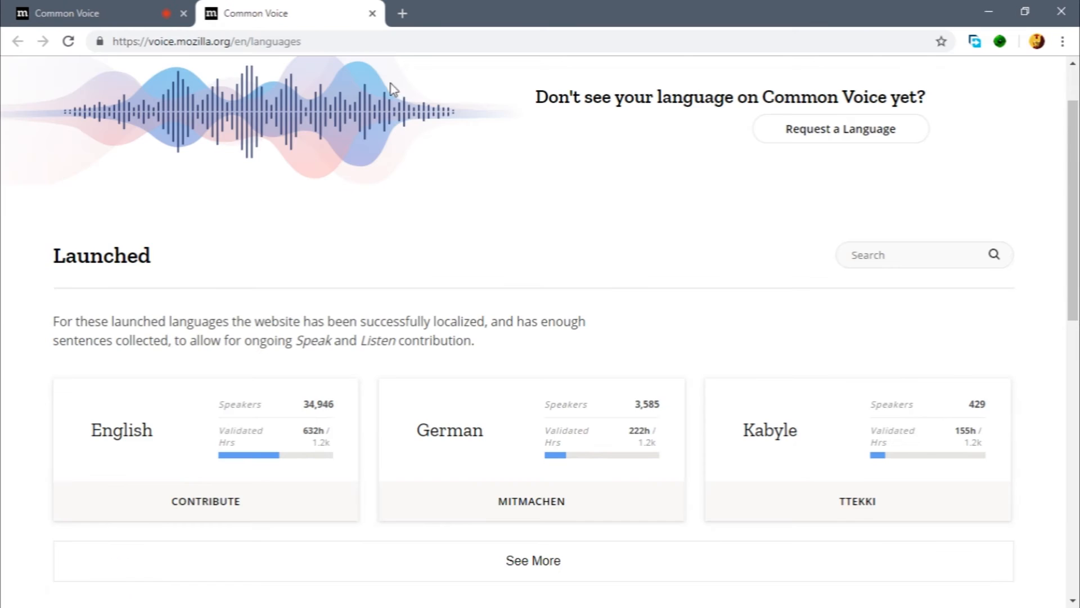
{"action": "scroll", "coordinate": [607, 220], "scroll_direction": "up", "scroll_amount": 1}
{"action": "scroll", "coordinate": [611, 224], "scroll_direction": "up", "scroll_amount": 1}
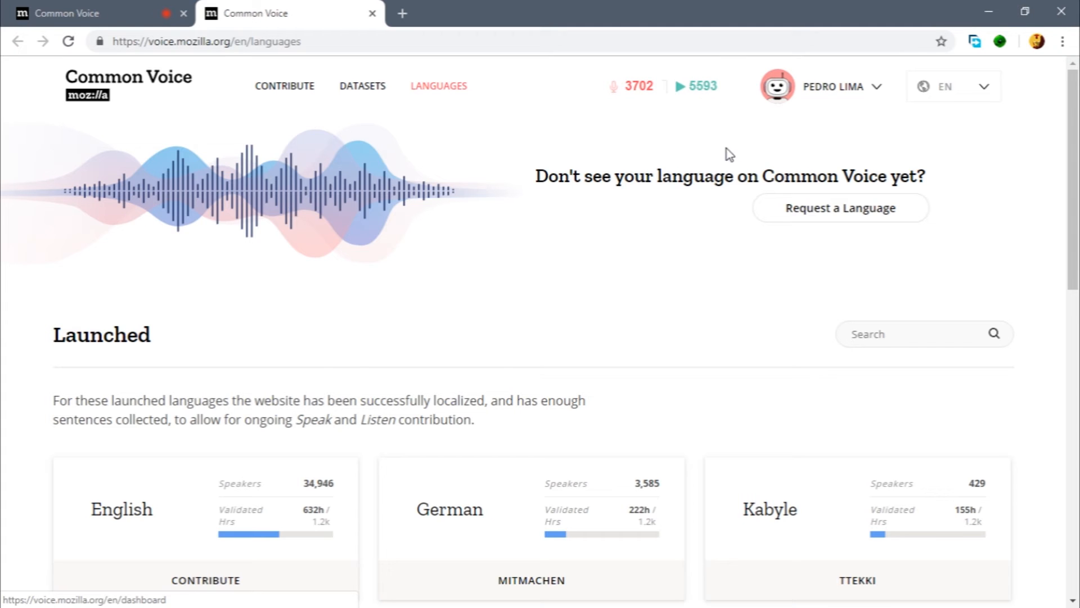
{"action": "scroll", "coordinate": [732, 153], "scroll_direction": "down", "scroll_amount": 3}
{"action": "scroll", "coordinate": [731, 153], "scroll_direction": "down", "scroll_amount": 10}
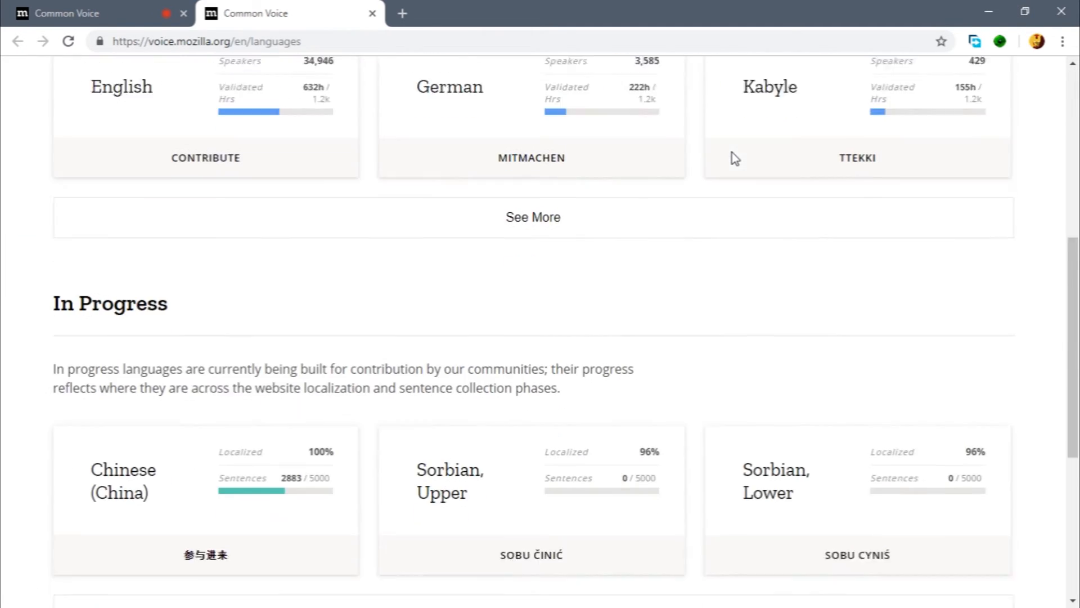
{"action": "scroll", "coordinate": [734, 150], "scroll_direction": "up", "scroll_amount": 15}
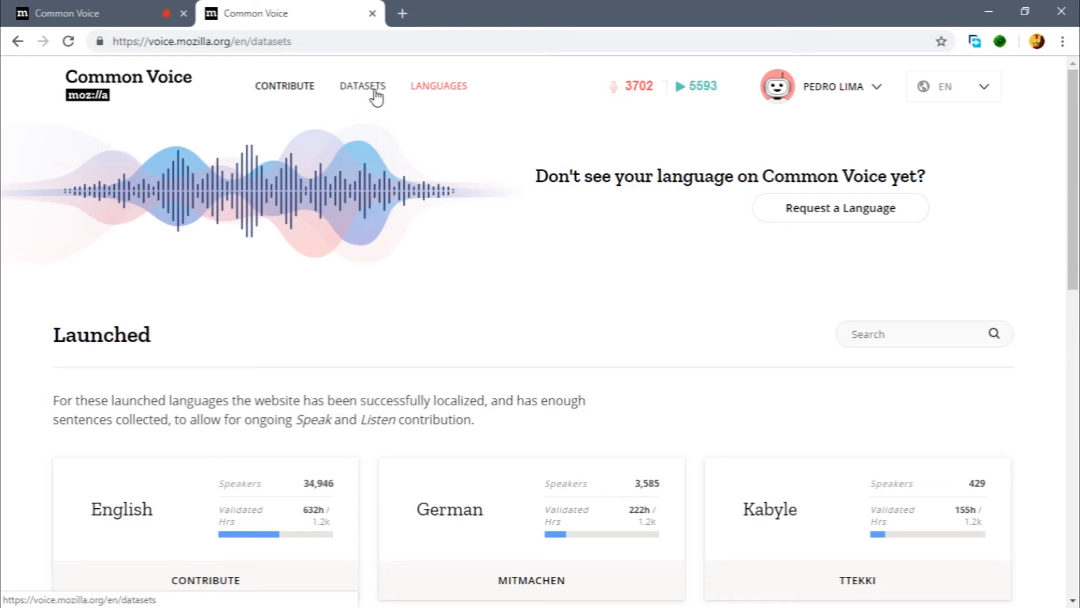
{"action": "left_click", "coordinate": [373, 90]}
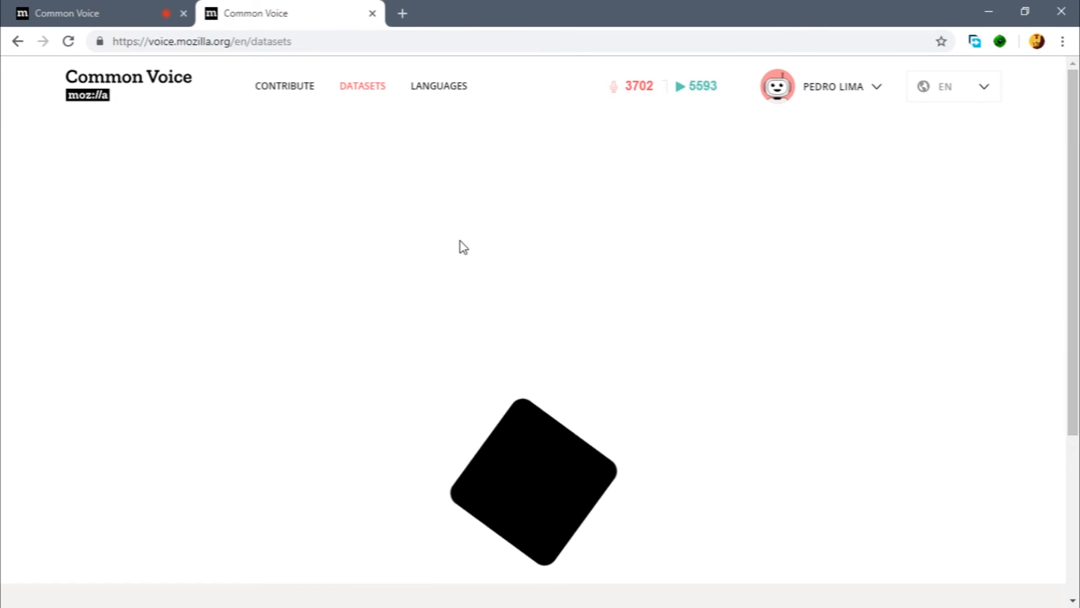
Step: Look through the Datasets page and open the account's contribution dashboard
{"action": "scroll", "coordinate": [676, 236], "scroll_direction": "down", "scroll_amount": 7}
{"action": "scroll", "coordinate": [731, 262], "scroll_direction": "up", "scroll_amount": 6}
{"action": "scroll", "coordinate": [338, 141], "scroll_direction": "up", "scroll_amount": 1}
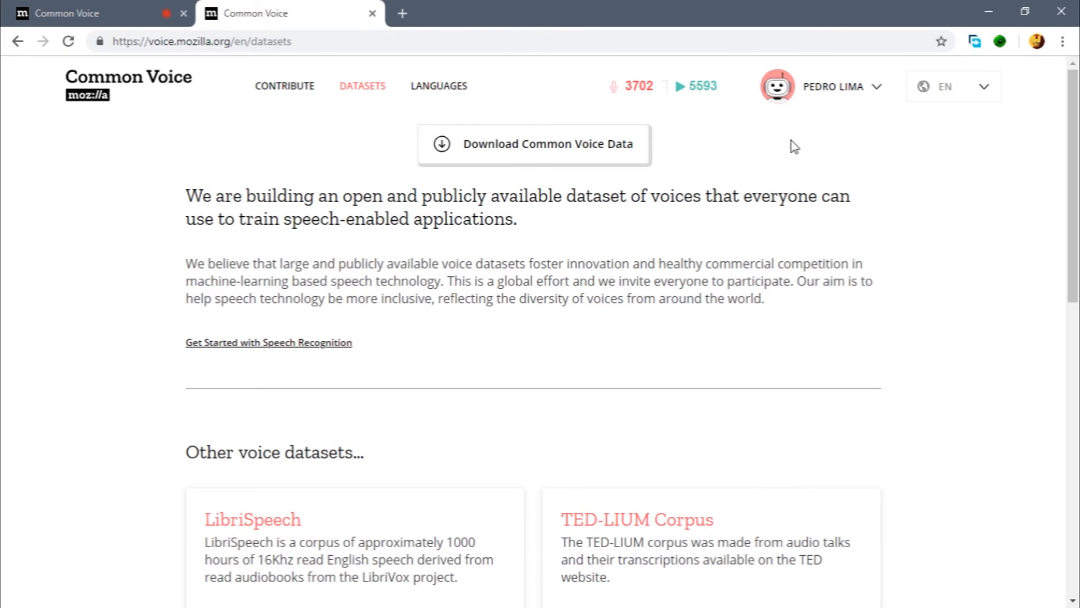
{"action": "mouse_move", "coordinate": [807, 93]}
{"action": "left_click", "coordinate": [844, 140]}
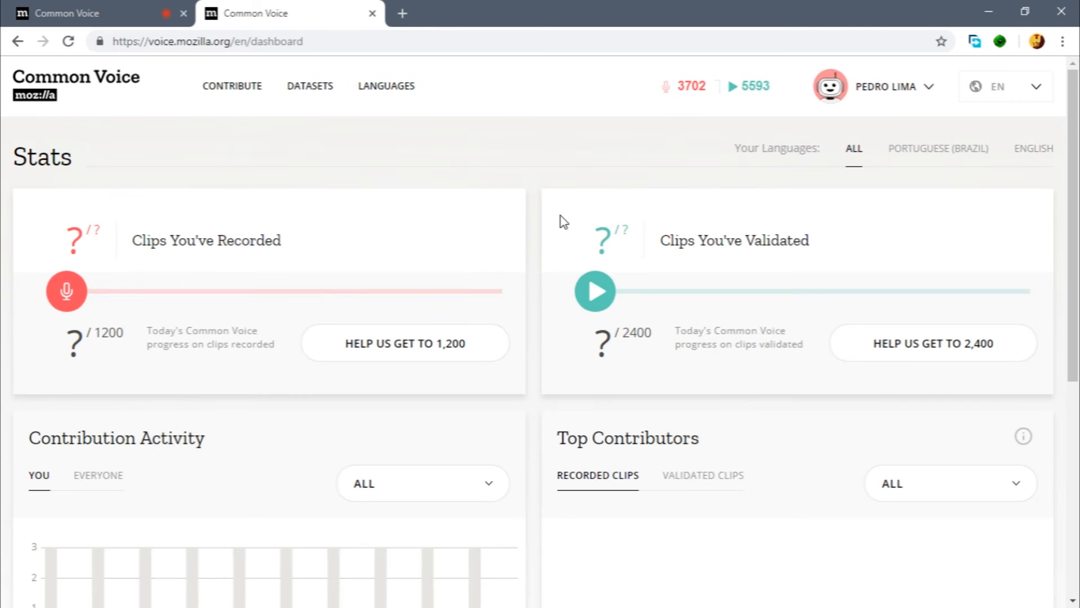
Step: Examine the personal Contribution Activity chart beside the Top Contributors list, highlighting the 2:00 time label
{"action": "scroll", "coordinate": [532, 179], "scroll_direction": "down", "scroll_amount": 3}
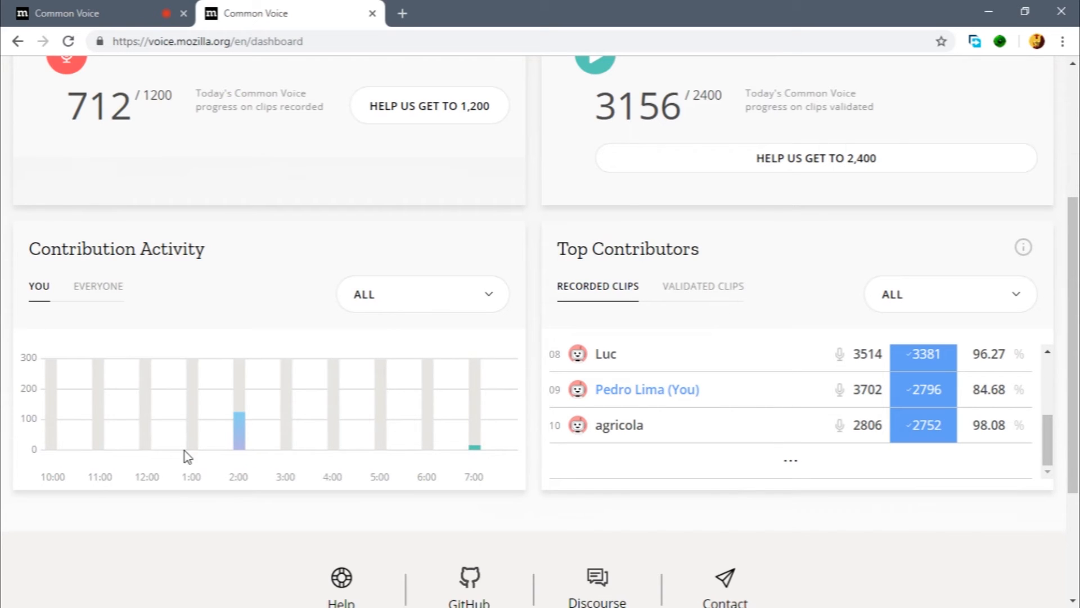
{"action": "left_click_drag", "start_coordinate": [231, 476], "coordinate": [260, 488]}
{"action": "double_click", "coordinate": [232, 479]}
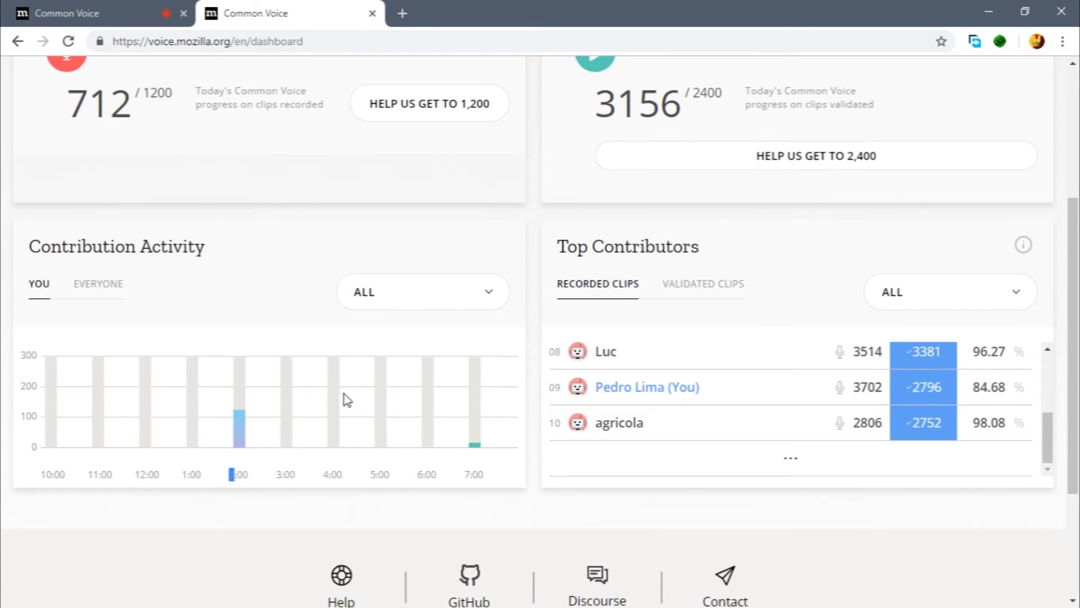
Step: Open the Discourse forum in a new browser tab and switch the dashboard's Contribution Activity chart to Everyone
{"action": "scroll", "coordinate": [345, 398], "scroll_direction": "down", "scroll_amount": 3}
{"action": "right_click", "coordinate": [601, 409]}
{"action": "left_click", "coordinate": [603, 410]}
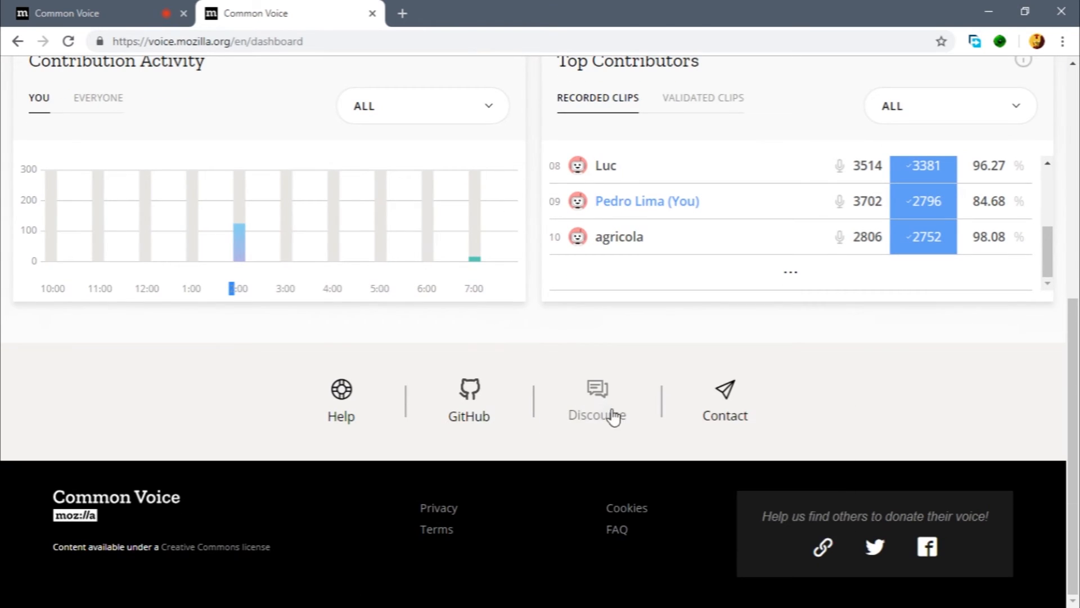
{"action": "scroll", "coordinate": [451, 209], "scroll_direction": "up", "scroll_amount": 3}
{"action": "left_click", "coordinate": [422, 13]}
{"action": "left_click", "coordinate": [208, 7]}
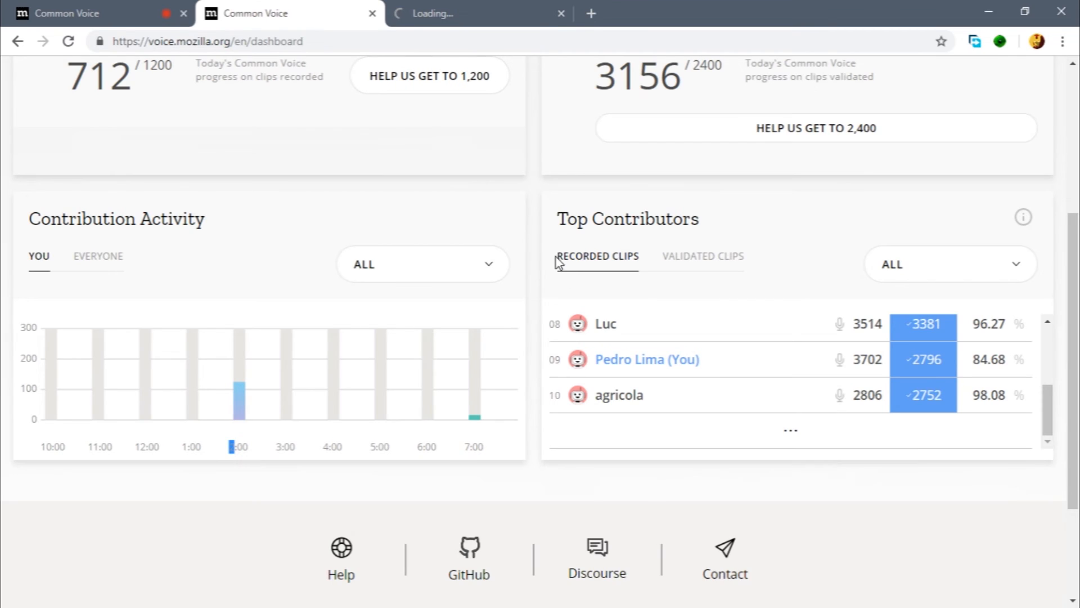
{"action": "left_click", "coordinate": [110, 264]}
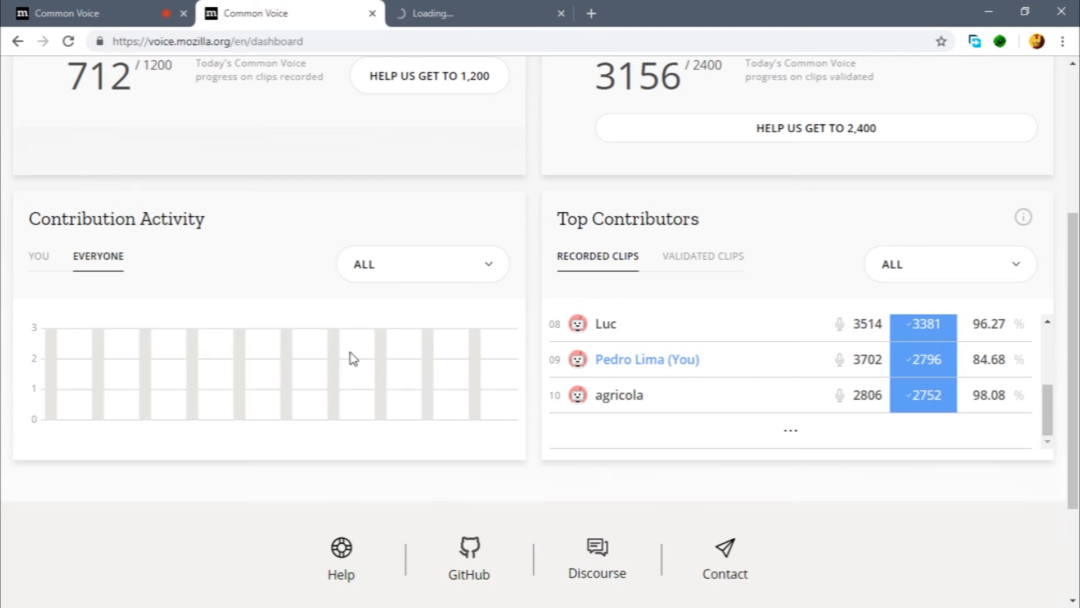
Step: Open the Languages page in a new browser tab and bring that tab to the front
{"action": "scroll", "coordinate": [357, 282], "scroll_direction": "up", "scroll_amount": 5}
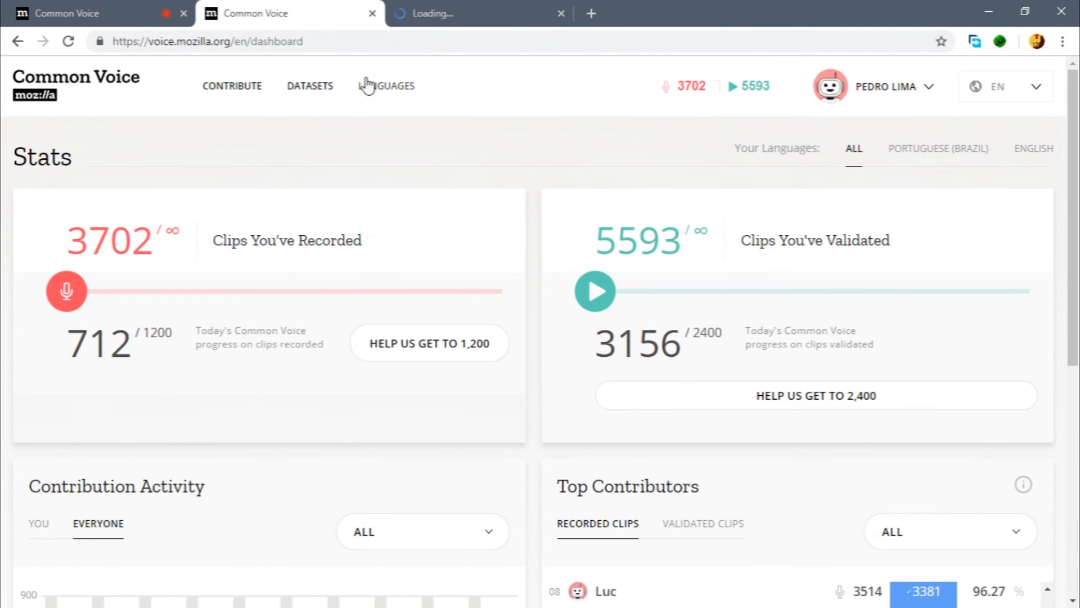
{"action": "right_click", "coordinate": [403, 91]}
{"action": "left_click", "coordinate": [435, 97]}
{"action": "left_click", "coordinate": [525, 8]}
{"action": "left_click", "coordinate": [647, 8]}
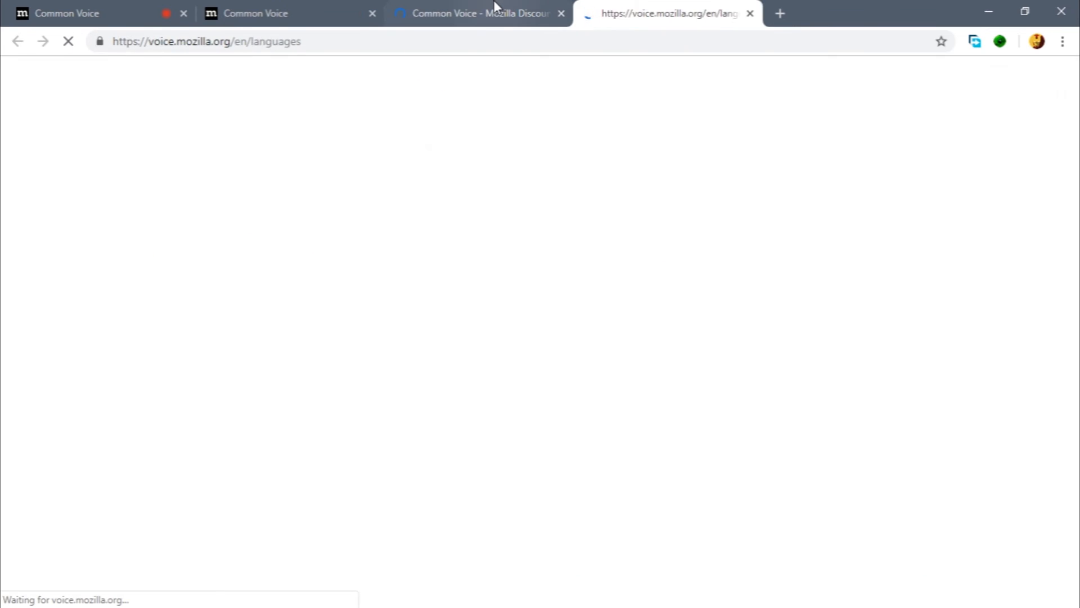
{"action": "left_click", "coordinate": [494, 7]}
{"action": "left_click", "coordinate": [639, 7]}
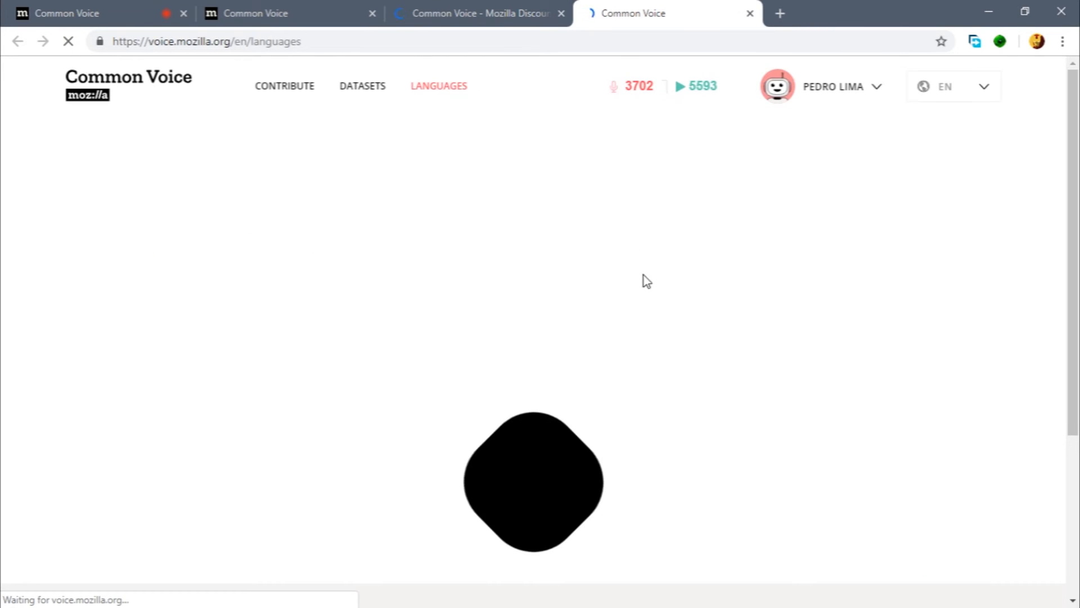
Step: Expand the Launched section to show all launched languages
{"action": "scroll", "coordinate": [671, 228], "scroll_direction": "down", "scroll_amount": 1}
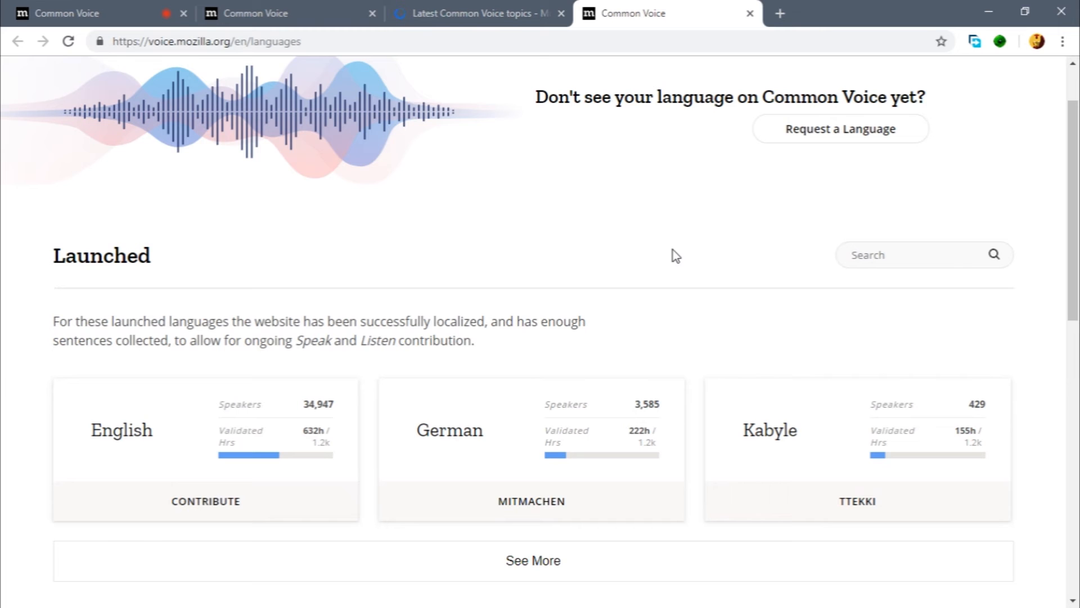
{"action": "scroll", "coordinate": [674, 261], "scroll_direction": "down", "scroll_amount": 3}
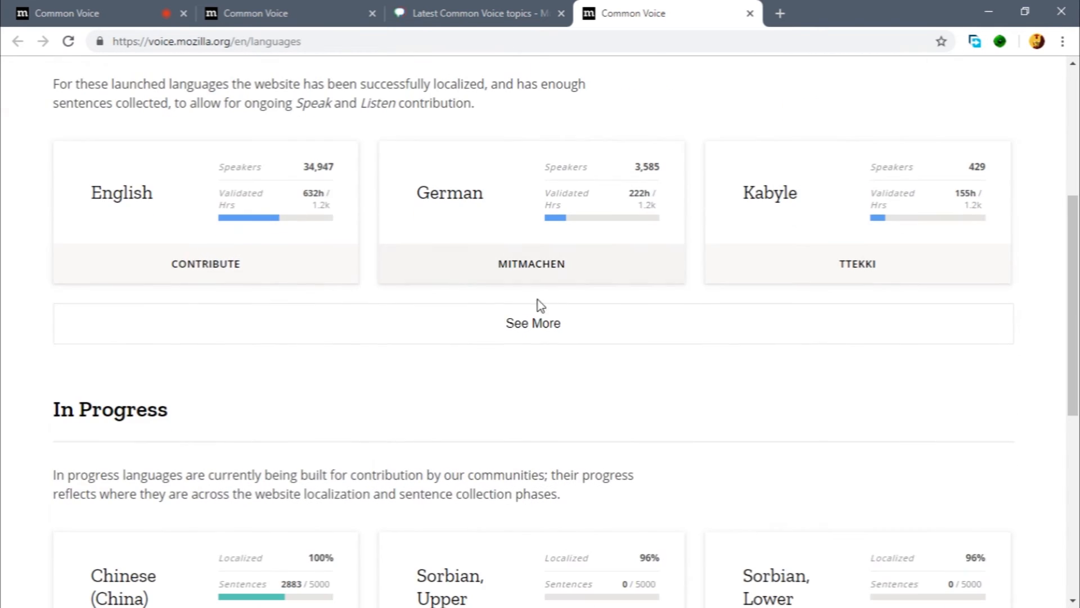
{"action": "left_click", "coordinate": [489, 325]}
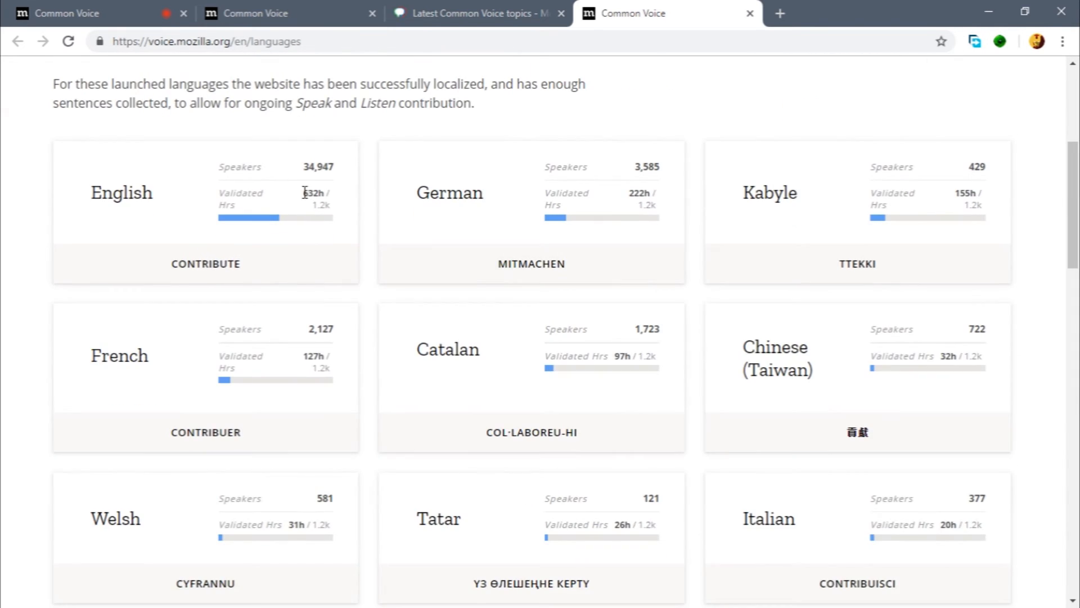
Step: Compare the validated hours of English, German, French and Chinese (Taiwan) by highlighting their figures
{"action": "left_click_drag", "start_coordinate": [304, 193], "coordinate": [332, 196]}
{"action": "left_click", "coordinate": [330, 197]}
{"action": "left_click_drag", "start_coordinate": [302, 193], "coordinate": [323, 195]}
{"action": "left_click_drag", "start_coordinate": [631, 193], "coordinate": [652, 193]}
{"action": "left_click", "coordinate": [650, 193]}
{"action": "left_click_drag", "start_coordinate": [303, 356], "coordinate": [329, 357]}
{"action": "left_click", "coordinate": [324, 357]}
{"action": "scroll", "coordinate": [707, 311], "scroll_direction": "down", "scroll_amount": 1}
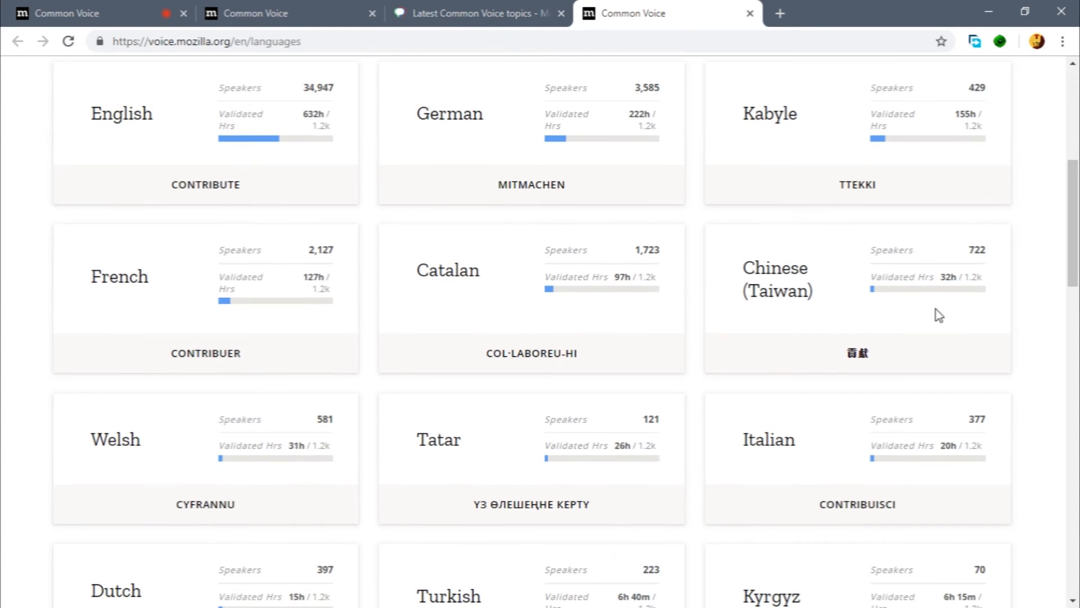
{"action": "double_click", "coordinate": [944, 272]}
{"action": "left_click", "coordinate": [955, 290]}
{"action": "scroll", "coordinate": [660, 234], "scroll_direction": "up", "scroll_amount": 1}
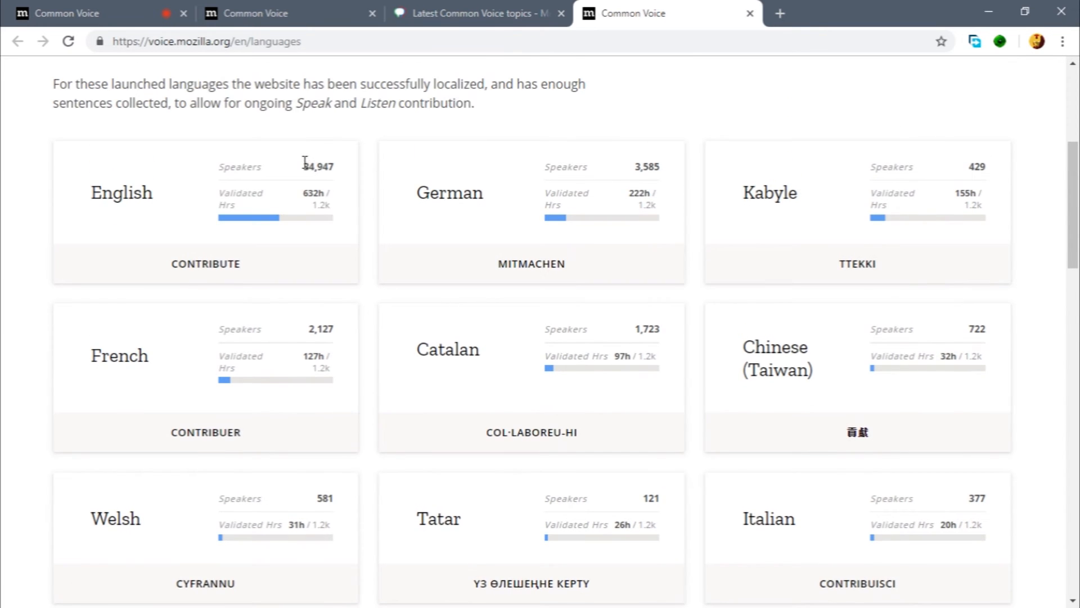
Step: Compare the speaker counts of English and German by highlighting their figures
{"action": "left_click_drag", "start_coordinate": [304, 167], "coordinate": [338, 172]}
{"action": "left_click", "coordinate": [438, 195]}
{"action": "left_click_drag", "start_coordinate": [635, 166], "coordinate": [662, 178]}
{"action": "left_click", "coordinate": [642, 193]}
{"action": "left_click_drag", "start_coordinate": [634, 167], "coordinate": [665, 166]}
{"action": "left_click", "coordinate": [691, 166]}
{"action": "scroll", "coordinate": [693, 168], "scroll_direction": "down", "scroll_amount": 4}
{"action": "scroll", "coordinate": [697, 172], "scroll_direction": "up", "scroll_amount": 4}
{"action": "left_click_drag", "start_coordinate": [635, 167], "coordinate": [663, 168]}
{"action": "left_click", "coordinate": [665, 168]}
{"action": "left_click", "coordinate": [662, 167]}
{"action": "left_click", "coordinate": [666, 172]}
{"action": "mouse_move", "coordinate": [641, 171]}
{"action": "left_mouse_down"}
{"action": "mouse_move", "coordinate": [667, 169]}
{"action": "mouse_move", "coordinate": [640, 169]}
{"action": "mouse_move", "coordinate": [651, 169]}
{"action": "left_mouse_up"}
{"action": "left_click", "coordinate": [667, 168]}
{"action": "left_click", "coordinate": [697, 167]}
Step: Examine the validated hours of Esperanto among the launched languages, highlighting the figure
{"action": "scroll", "coordinate": [697, 167], "scroll_direction": "down", "scroll_amount": 7}
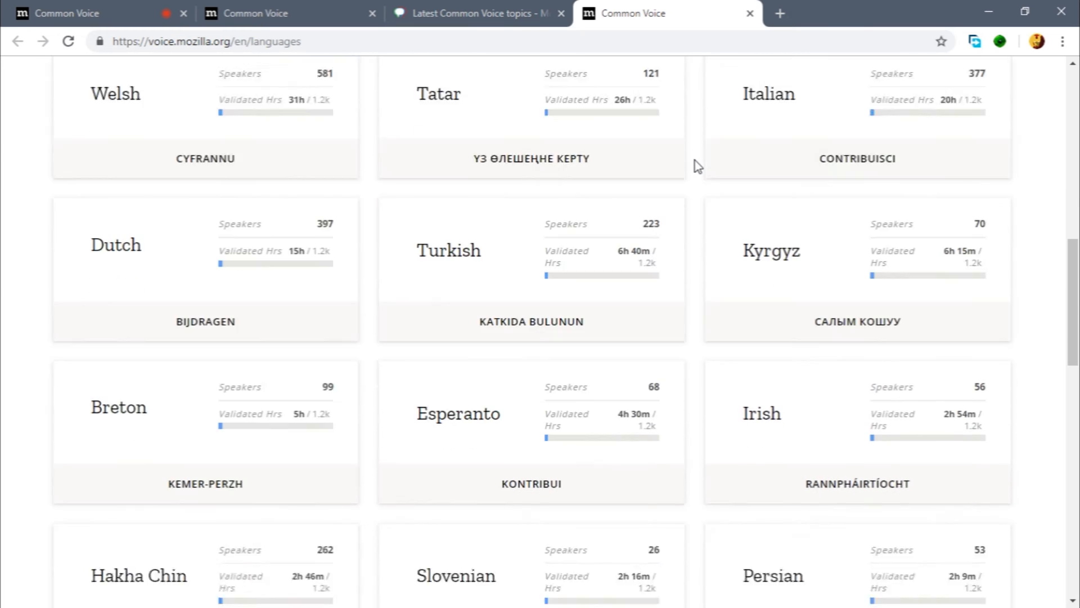
{"action": "scroll", "coordinate": [694, 160], "scroll_direction": "down", "scroll_amount": 4}
{"action": "left_click_drag", "start_coordinate": [615, 201], "coordinate": [666, 198]}
{"action": "left_click", "coordinate": [651, 206]}
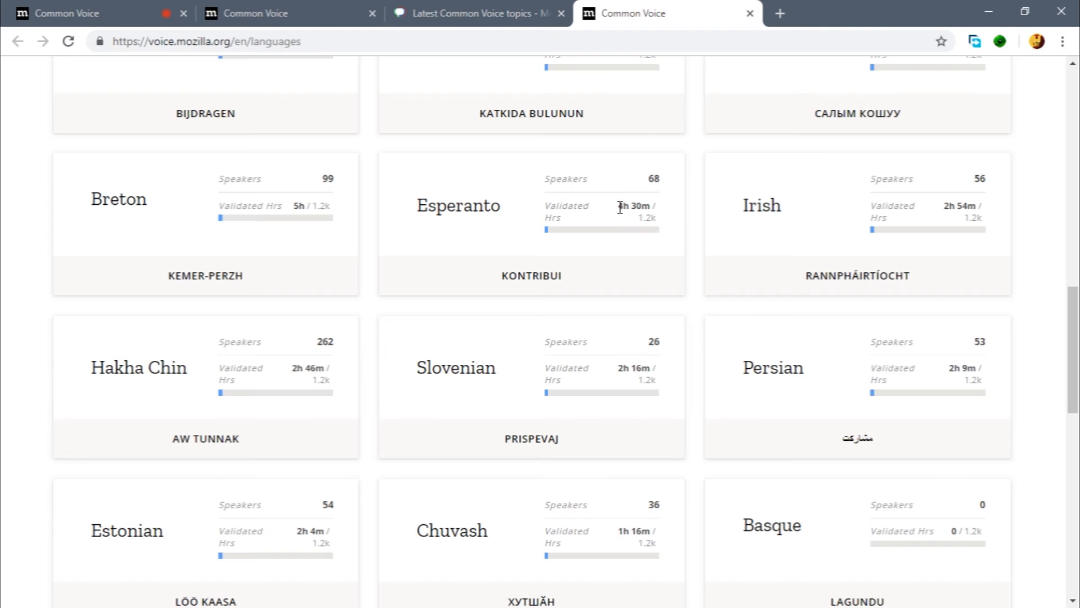
{"action": "left_click_drag", "start_coordinate": [620, 204], "coordinate": [657, 204]}
{"action": "left_click", "coordinate": [657, 204]}
Step: Expand the In Progress section to show all languages in progress
{"action": "scroll", "coordinate": [866, 209], "scroll_direction": "down", "scroll_amount": 4}
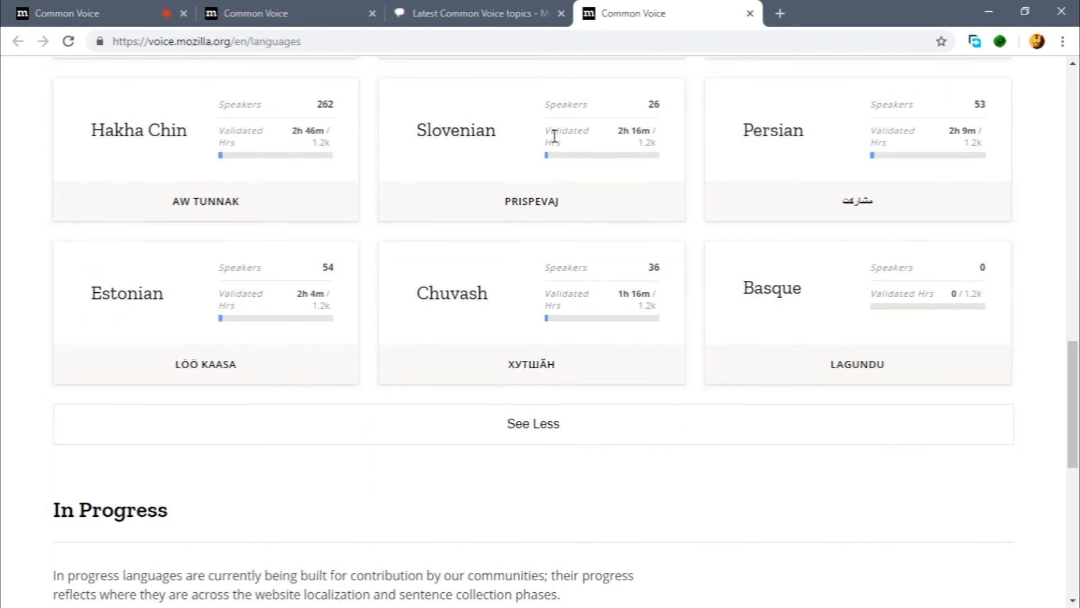
{"action": "scroll", "coordinate": [549, 137], "scroll_direction": "down", "scroll_amount": 7}
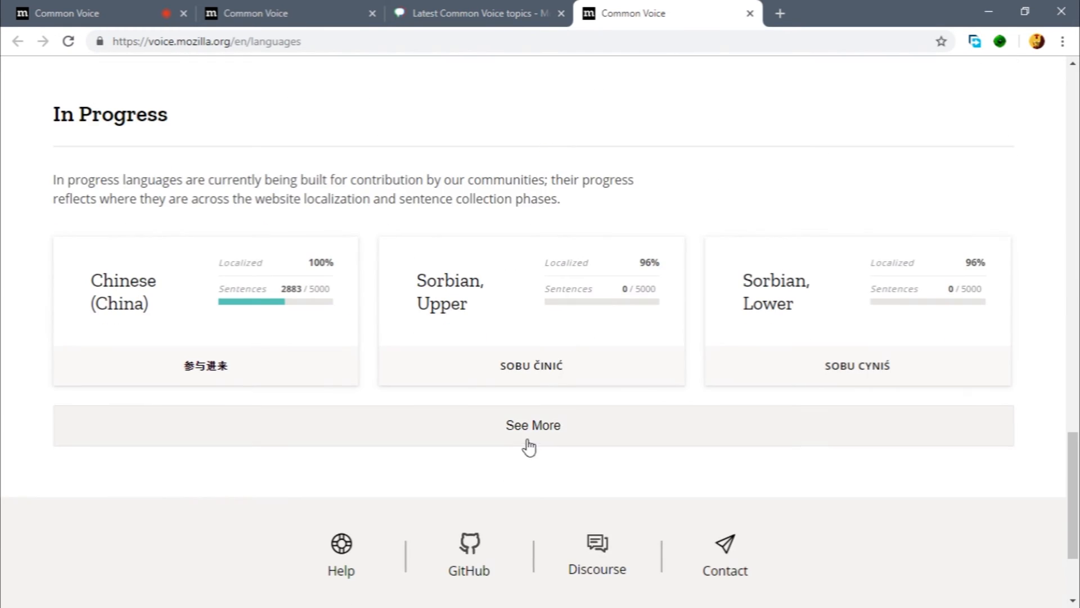
{"action": "left_click", "coordinate": [512, 416]}
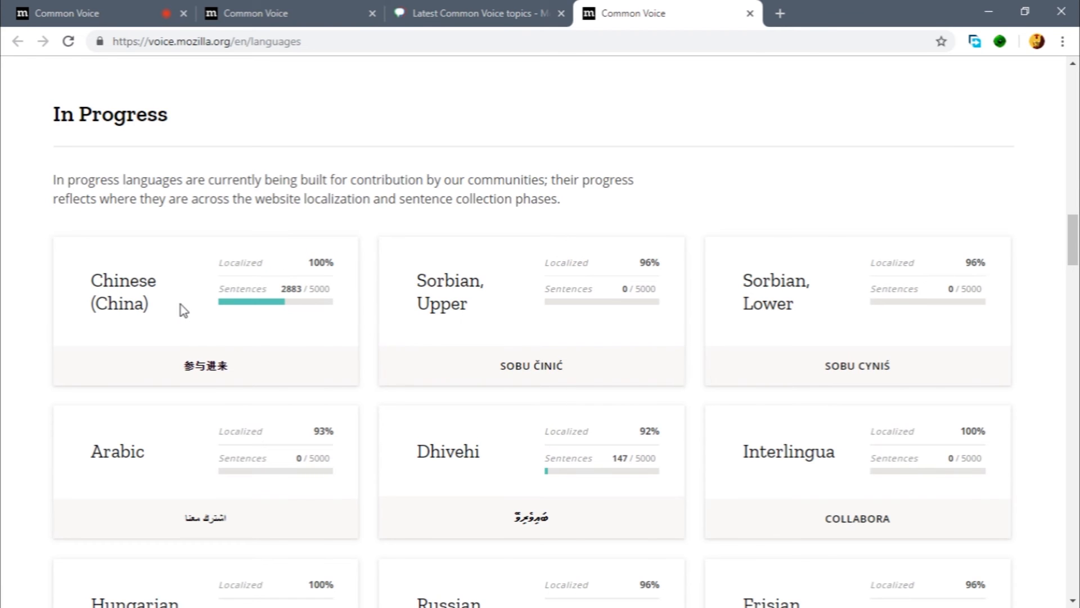
Step: Go back to the launched languages and highlight the name Chinese (Taiwan) on its card
{"action": "scroll", "coordinate": [1078, 270], "scroll_direction": "up", "scroll_amount": 5}
{"action": "left_click_drag", "start_coordinate": [1076, 218], "coordinate": [1075, 102]}
{"action": "scroll", "coordinate": [1052, 183], "scroll_direction": "down", "scroll_amount": 3}
{"action": "scroll", "coordinate": [853, 251], "scroll_direction": "down", "scroll_amount": 3}
{"action": "left_click_drag", "start_coordinate": [745, 263], "coordinate": [830, 287]}
{"action": "left_click", "coordinate": [830, 287]}
{"action": "left_click_drag", "start_coordinate": [727, 259], "coordinate": [836, 297]}
{"action": "left_click", "coordinate": [837, 296]}
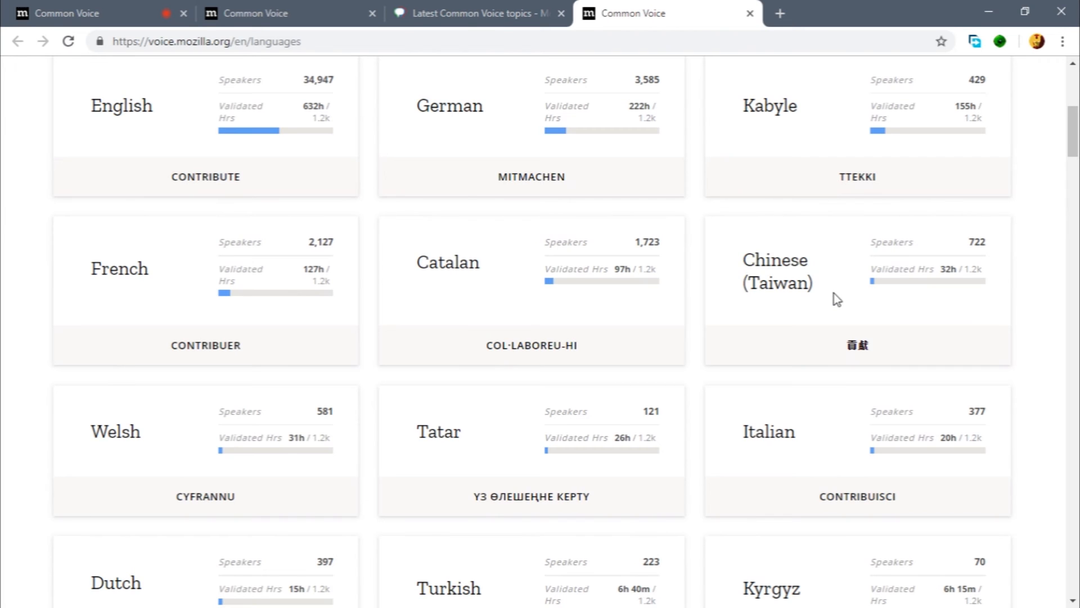
{"action": "left_click_drag", "start_coordinate": [740, 259], "coordinate": [827, 291]}
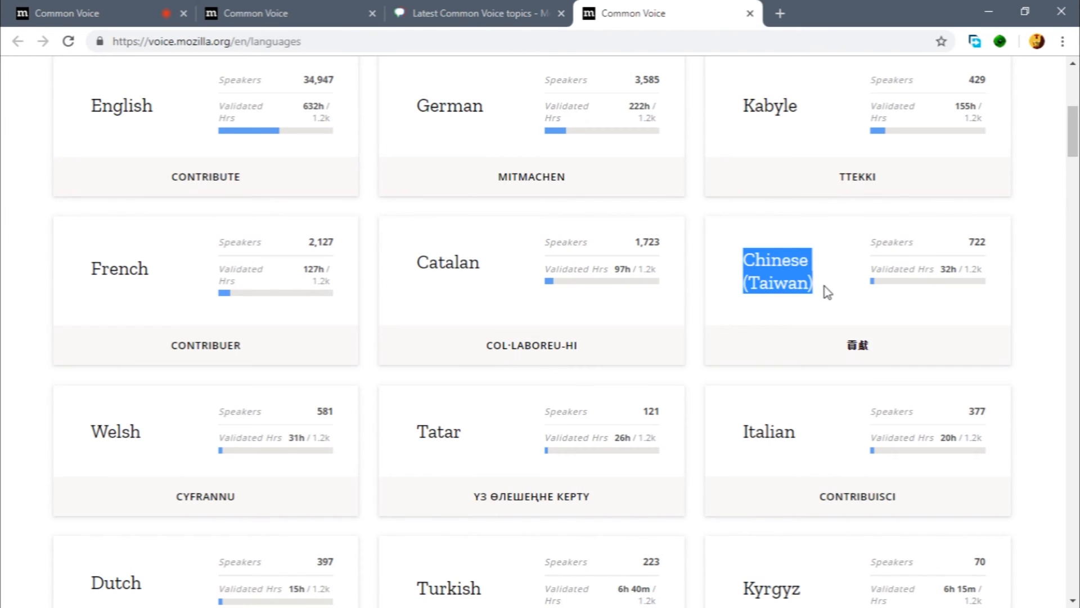
{"action": "left_click", "coordinate": [827, 292]}
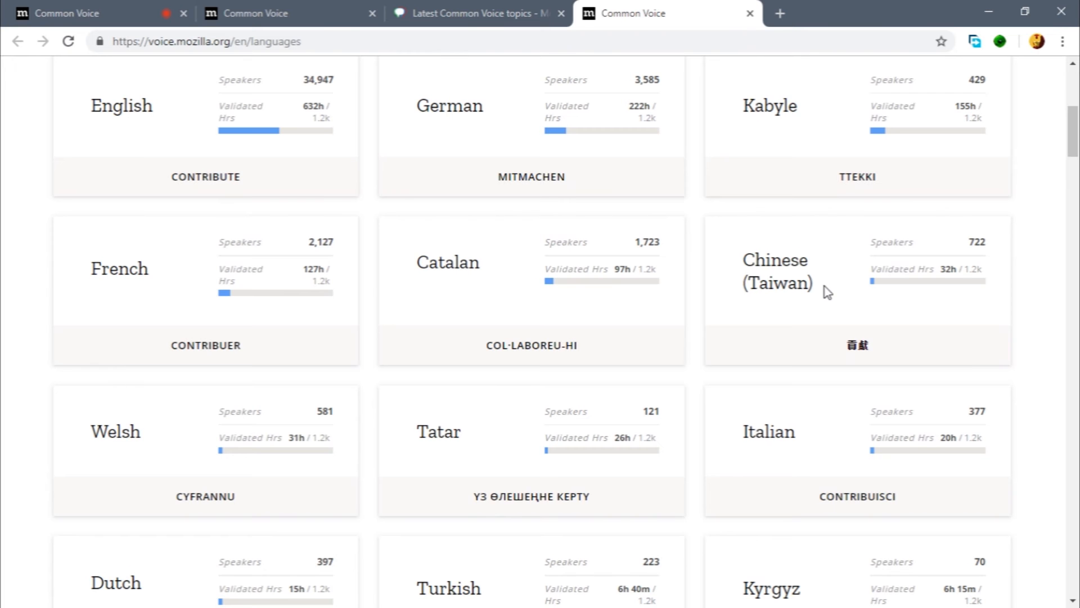
Step: Review the in-progress languages, highlighting Russian's collected sentence count and the name Dhivehi
{"action": "scroll", "coordinate": [750, 241], "scroll_direction": "down", "scroll_amount": 15}
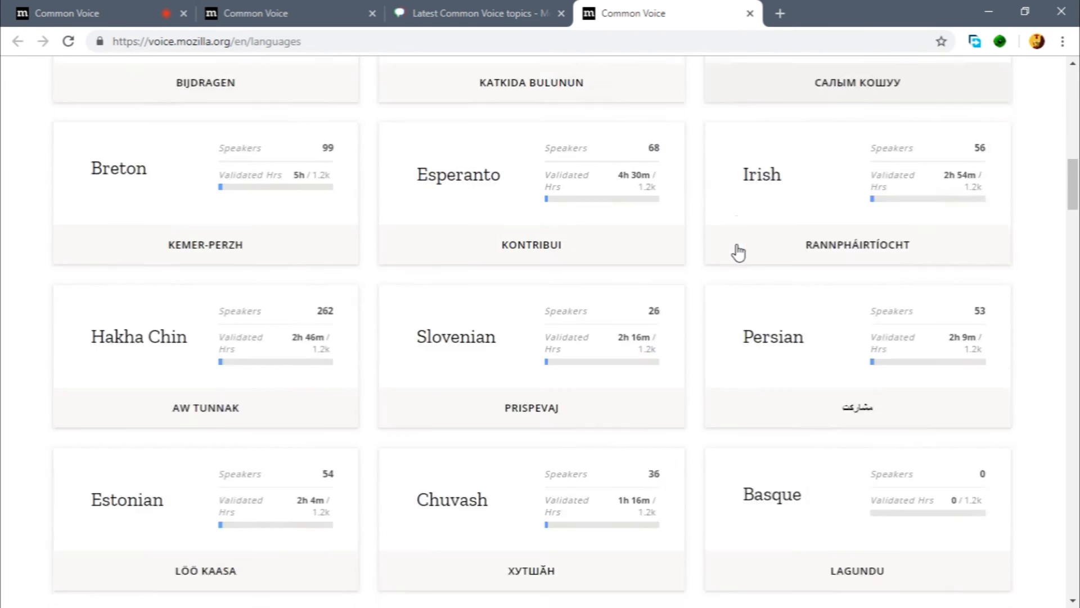
{"action": "scroll", "coordinate": [702, 253], "scroll_direction": "down", "scroll_amount": 4}
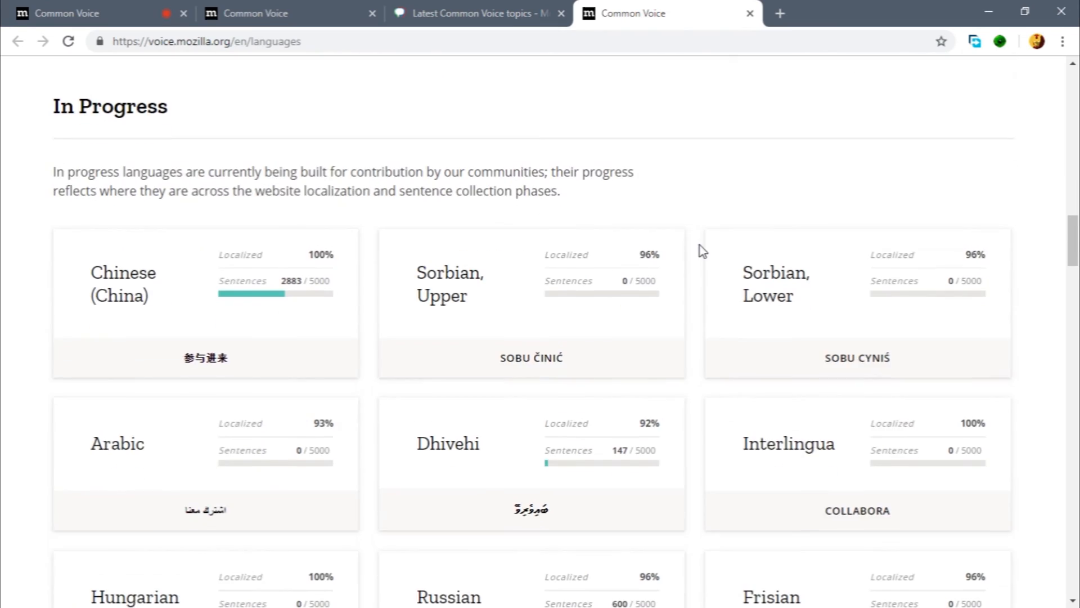
{"action": "scroll", "coordinate": [699, 245], "scroll_direction": "down", "scroll_amount": 3}
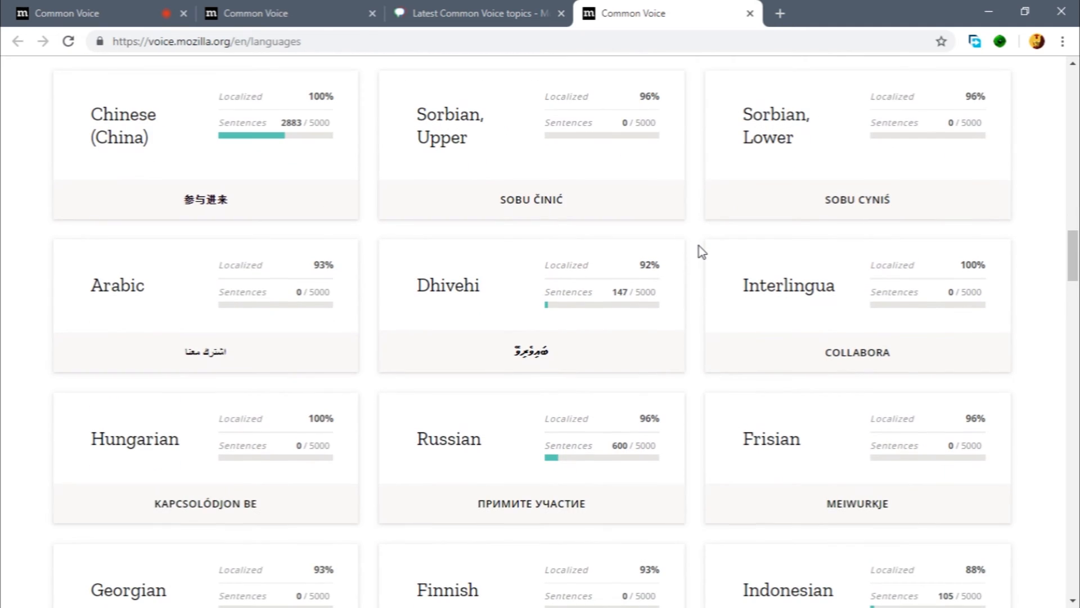
{"action": "scroll", "coordinate": [701, 254], "scroll_direction": "down", "scroll_amount": 2}
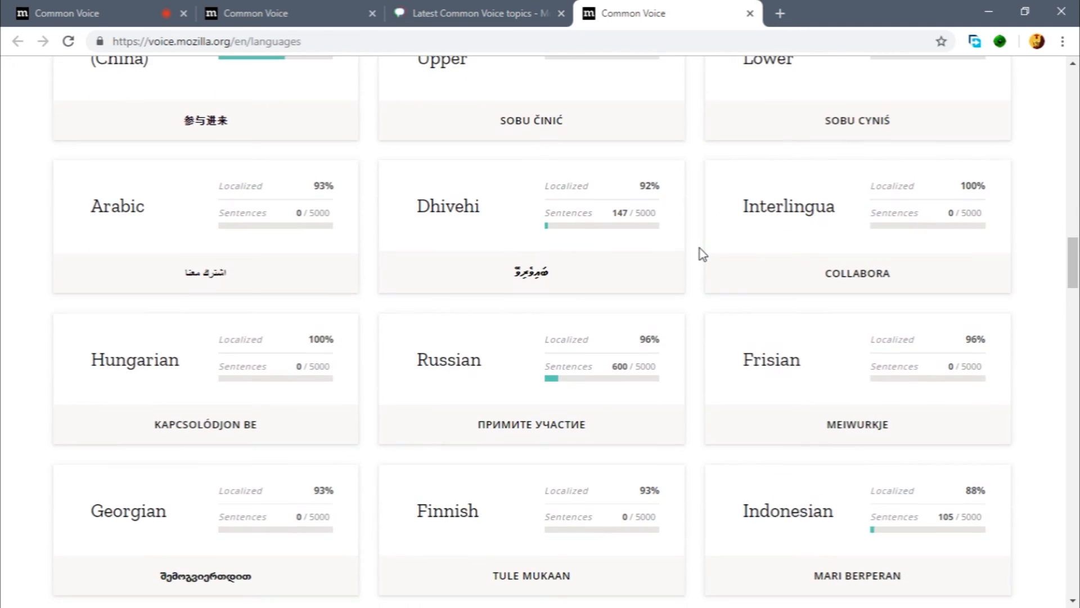
{"action": "scroll", "coordinate": [697, 240], "scroll_direction": "down", "scroll_amount": 3}
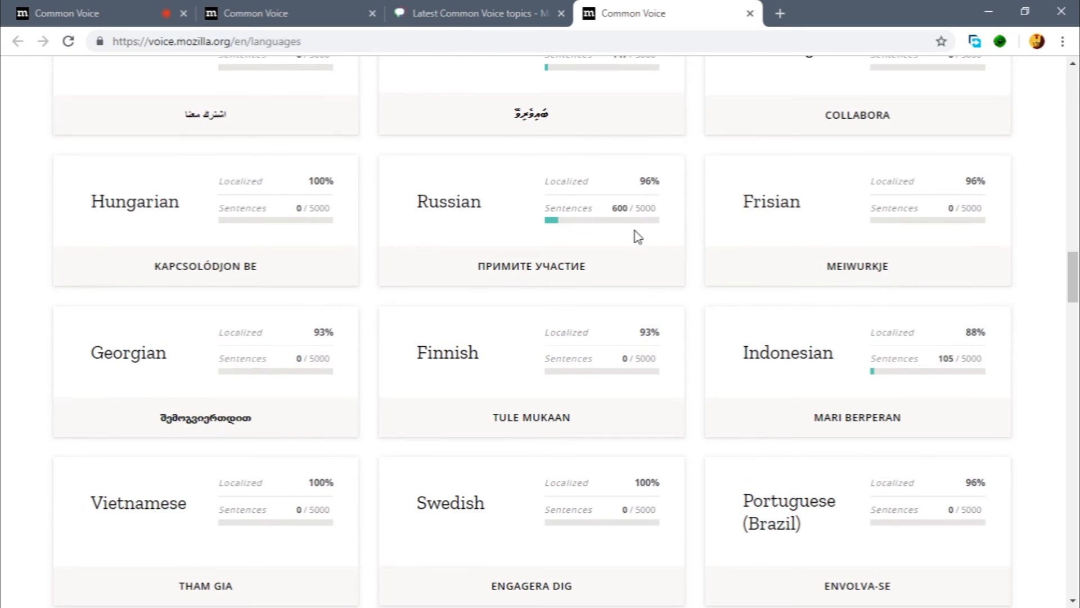
{"action": "double_click", "coordinate": [618, 208]}
{"action": "left_click", "coordinate": [632, 206]}
{"action": "scroll", "coordinate": [692, 205], "scroll_direction": "up", "scroll_amount": 3}
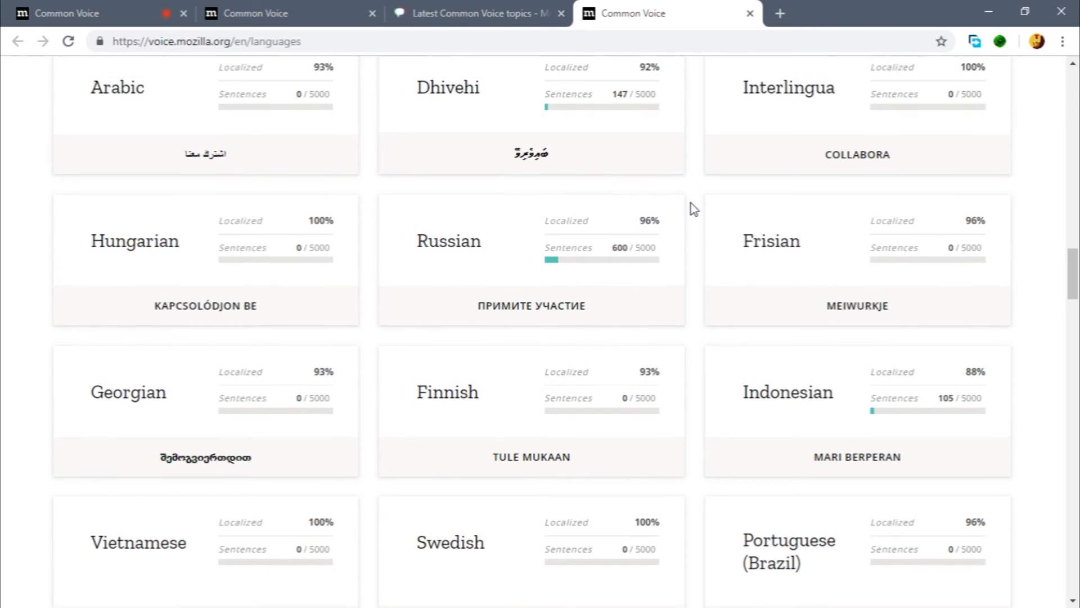
{"action": "left_click_drag", "start_coordinate": [414, 205], "coordinate": [501, 205]}
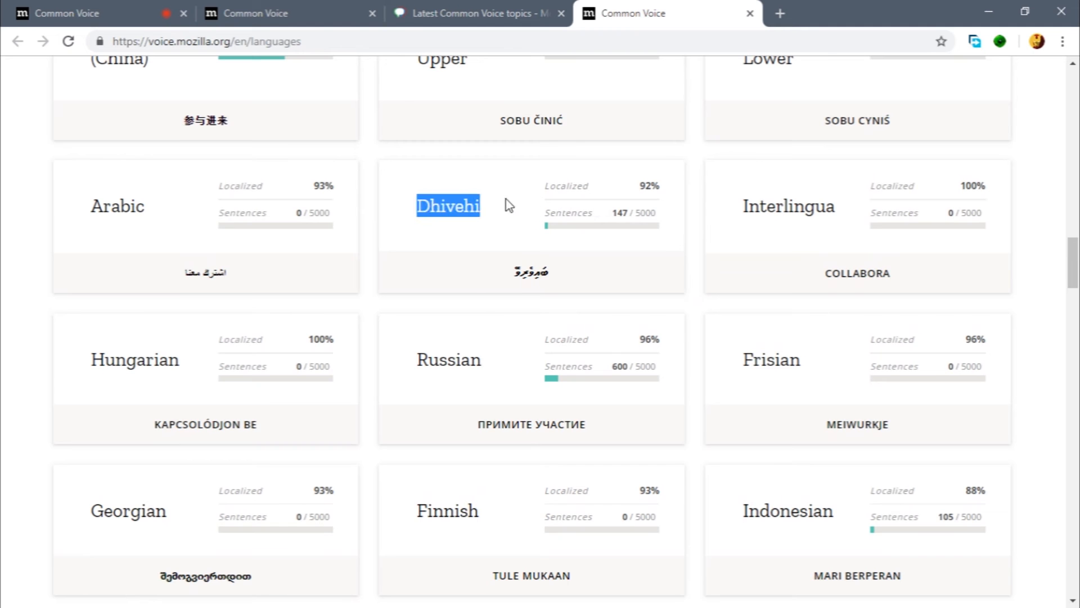
{"action": "left_click", "coordinate": [514, 205]}
{"action": "scroll", "coordinate": [514, 205], "scroll_direction": "up", "scroll_amount": 3}
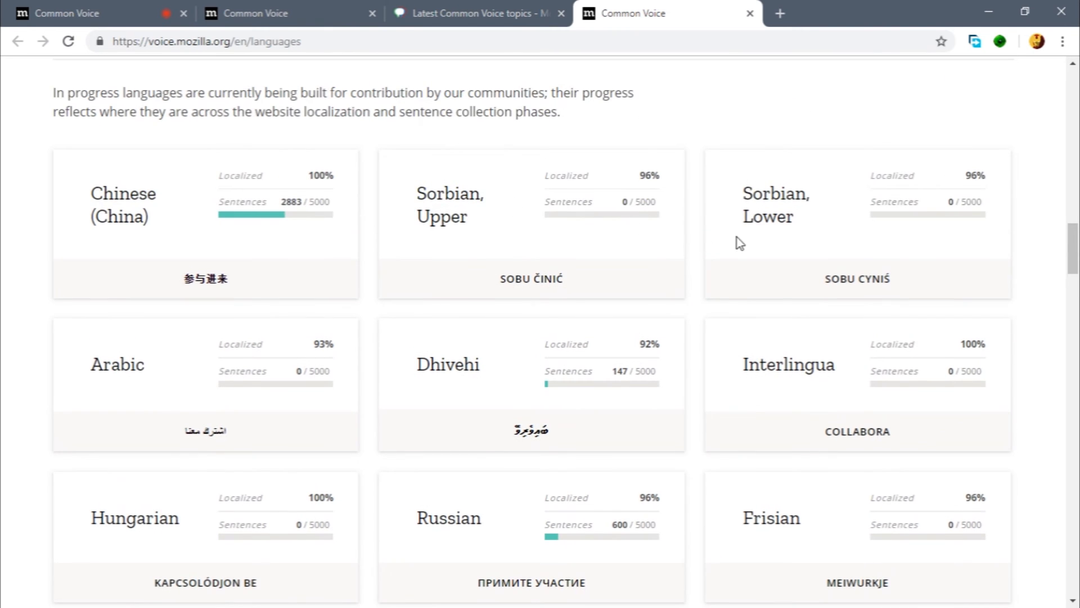
Step: Find Chinese (Hong Kong) further down the in-progress languages and highlight its name
{"action": "scroll", "coordinate": [737, 238], "scroll_direction": "down", "scroll_amount": 20}
{"action": "scroll", "coordinate": [737, 238], "scroll_direction": "down", "scroll_amount": 7}
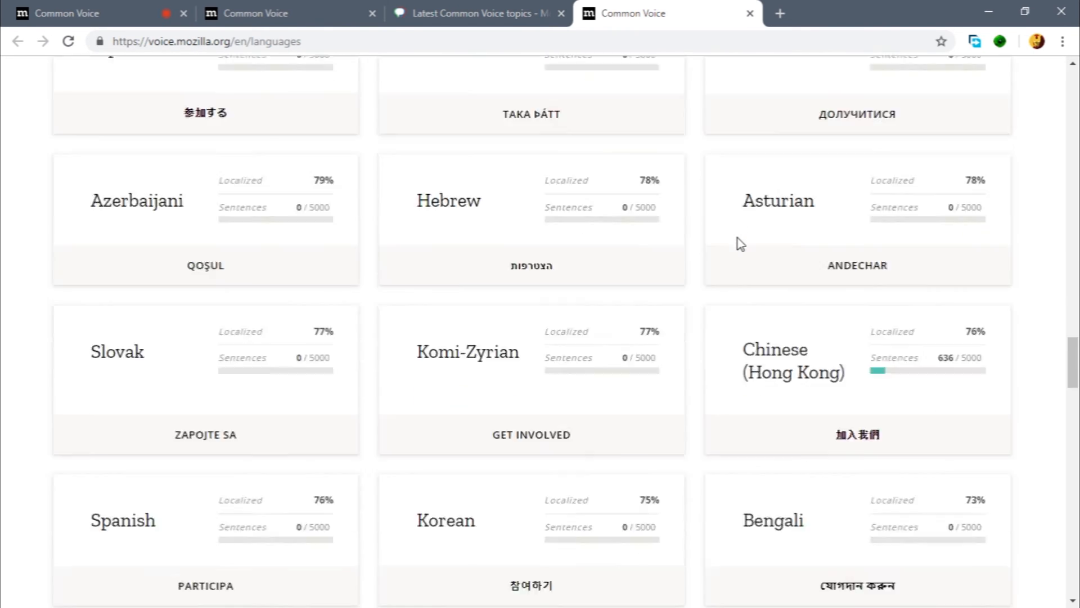
{"action": "left_click_drag", "start_coordinate": [737, 87], "coordinate": [898, 134]}
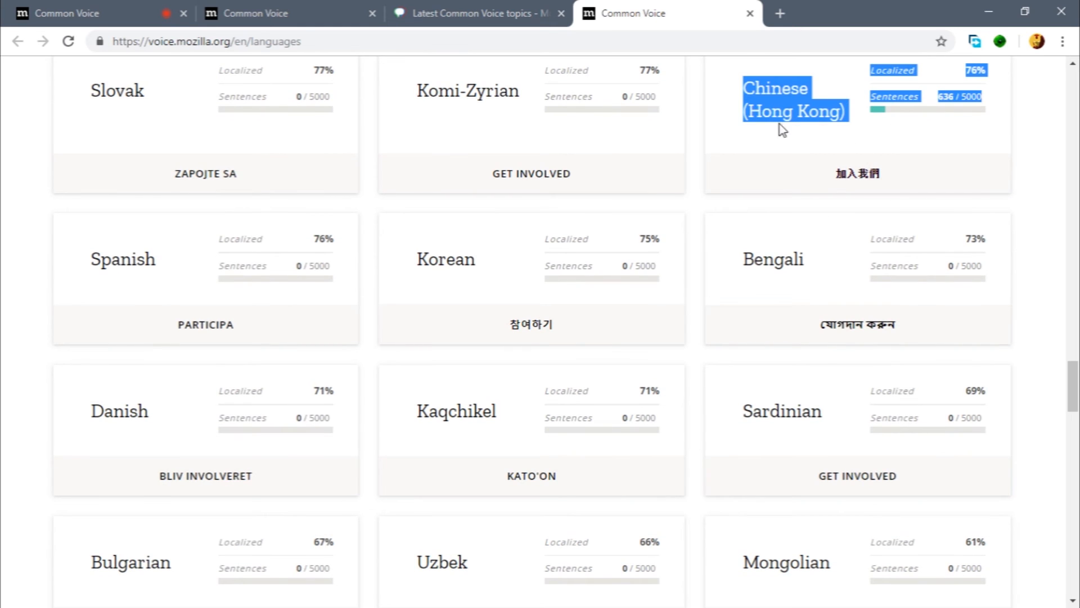
{"action": "left_click_drag", "start_coordinate": [739, 90], "coordinate": [853, 133]}
{"action": "left_click", "coordinate": [793, 116]}
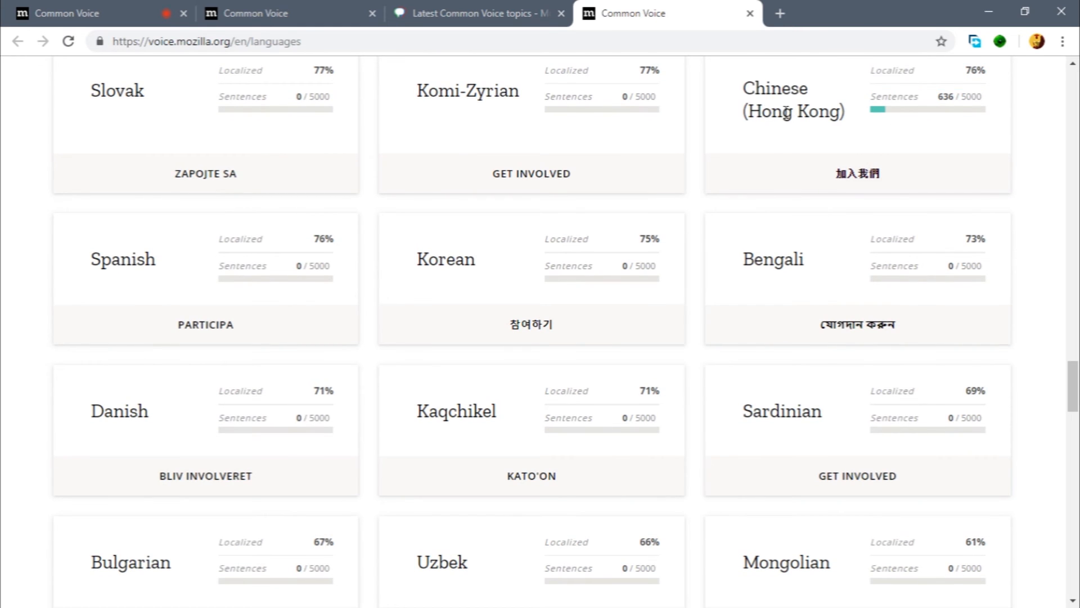
{"action": "left_click_drag", "start_coordinate": [742, 90], "coordinate": [832, 123]}
{"action": "left_click", "coordinate": [847, 125]}
{"action": "left_click_drag", "start_coordinate": [743, 93], "coordinate": [851, 135]}
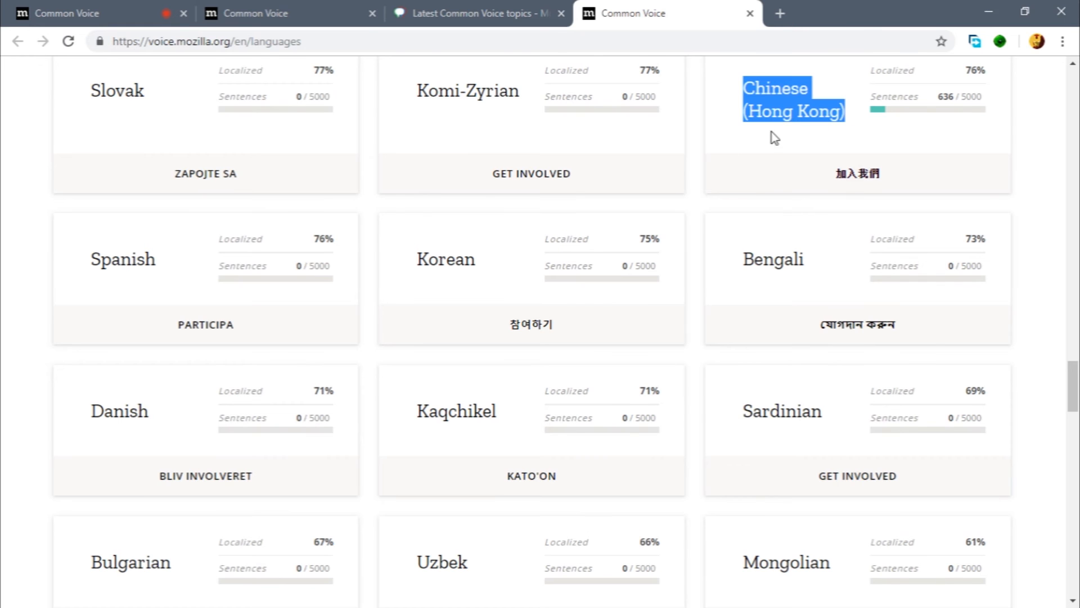
Step: Look through more in-progress languages, go back up to Portuguese (Brazil) and highlight its localized percentage
{"action": "scroll", "coordinate": [748, 135], "scroll_direction": "down", "scroll_amount": 4}
{"action": "scroll", "coordinate": [698, 130], "scroll_direction": "down", "scroll_amount": 5}
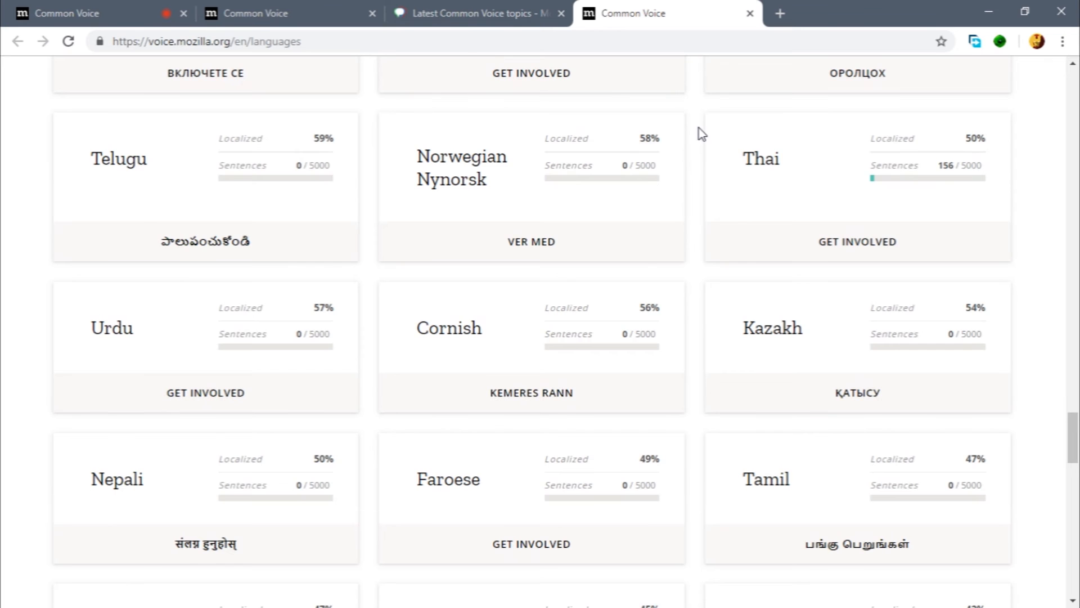
{"action": "scroll", "coordinate": [701, 133], "scroll_direction": "up", "scroll_amount": 1}
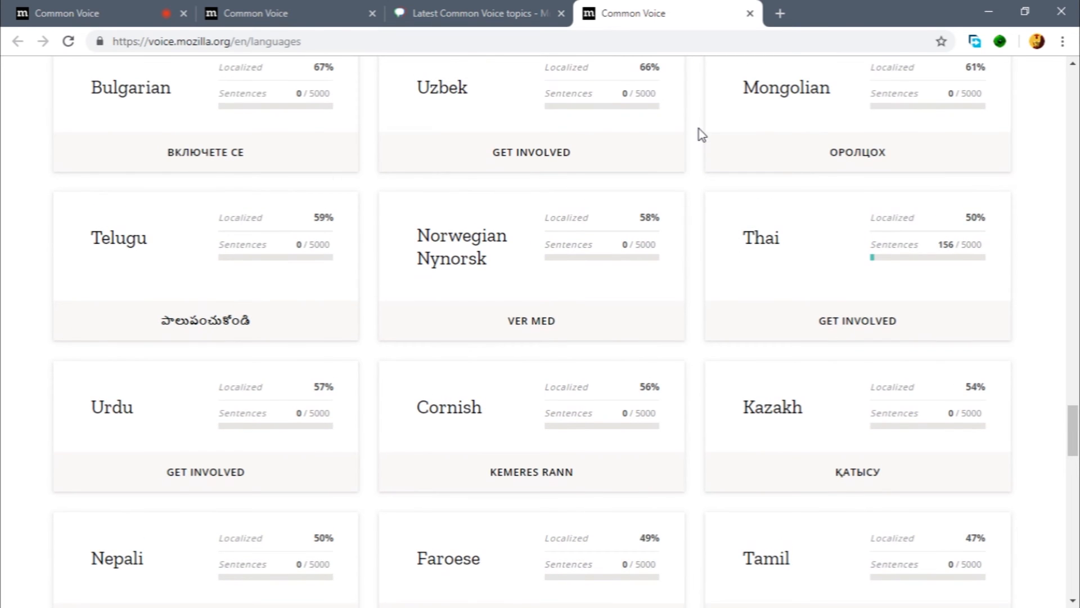
{"action": "scroll", "coordinate": [699, 130], "scroll_direction": "up", "scroll_amount": 10}
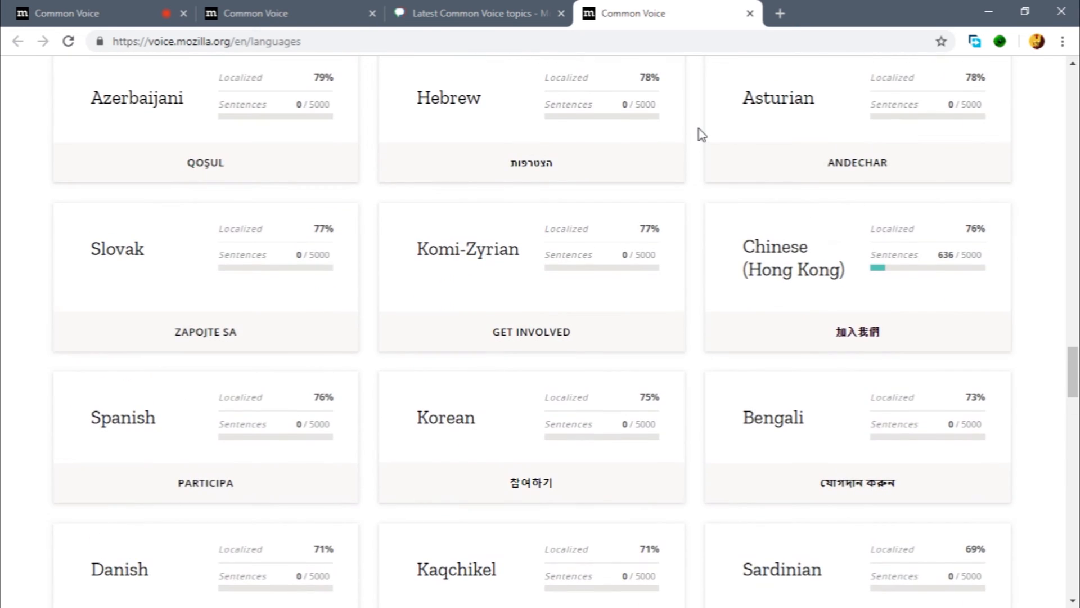
{"action": "scroll", "coordinate": [699, 129], "scroll_direction": "up", "scroll_amount": 7}
{"action": "scroll", "coordinate": [700, 135], "scroll_direction": "up", "scroll_amount": 4}
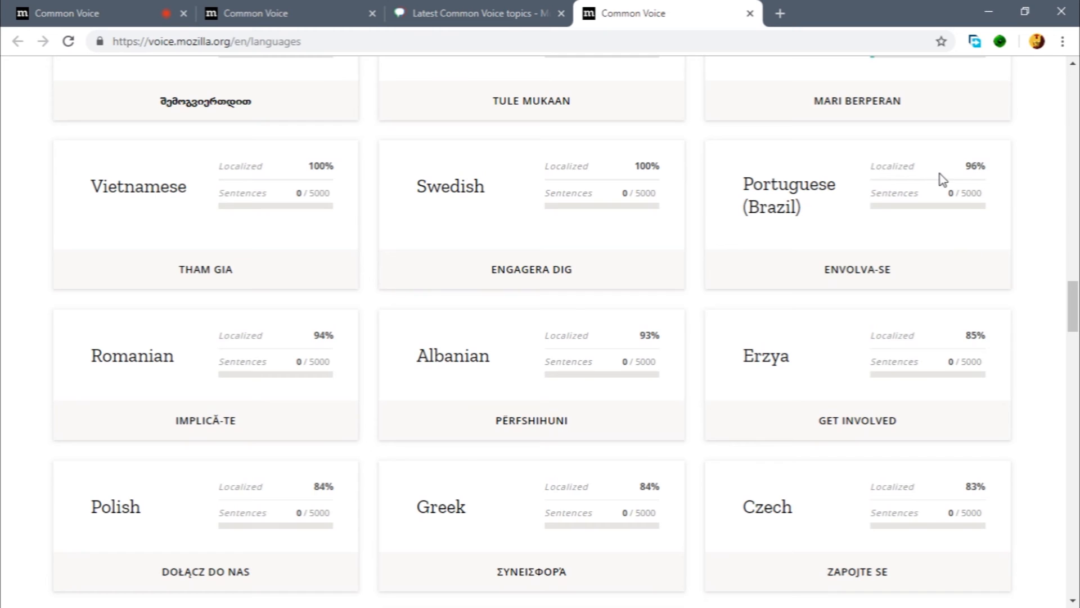
{"action": "left_click_drag", "start_coordinate": [964, 167], "coordinate": [989, 168]}
{"action": "left_click", "coordinate": [988, 167]}
Step: Highlight the name Portuguese (Brazil) on its language card
{"action": "left_click_drag", "start_coordinate": [748, 182], "coordinate": [822, 224]}
{"action": "left_click", "coordinate": [822, 224]}
{"action": "left_click_drag", "start_coordinate": [743, 179], "coordinate": [831, 237]}
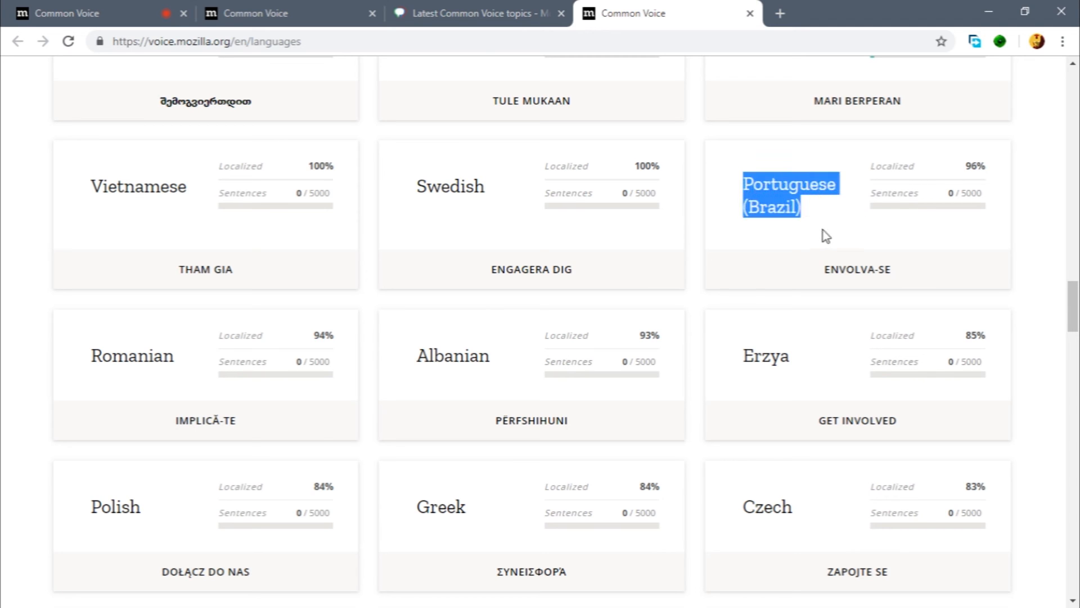
{"action": "left_click", "coordinate": [792, 209]}
{"action": "left_click_drag", "start_coordinate": [743, 181], "coordinate": [810, 219]}
{"action": "left_click", "coordinate": [810, 219]}
Step: Switch to the Common Voice forum on Discourse, view its unread topics and return to the latest topics
{"action": "left_click", "coordinate": [535, 13]}
{"action": "scroll", "coordinate": [717, 260], "scroll_direction": "down", "scroll_amount": 1}
{"action": "scroll", "coordinate": [639, 229], "scroll_direction": "up", "scroll_amount": 1}
{"action": "left_click", "coordinate": [379, 180]}
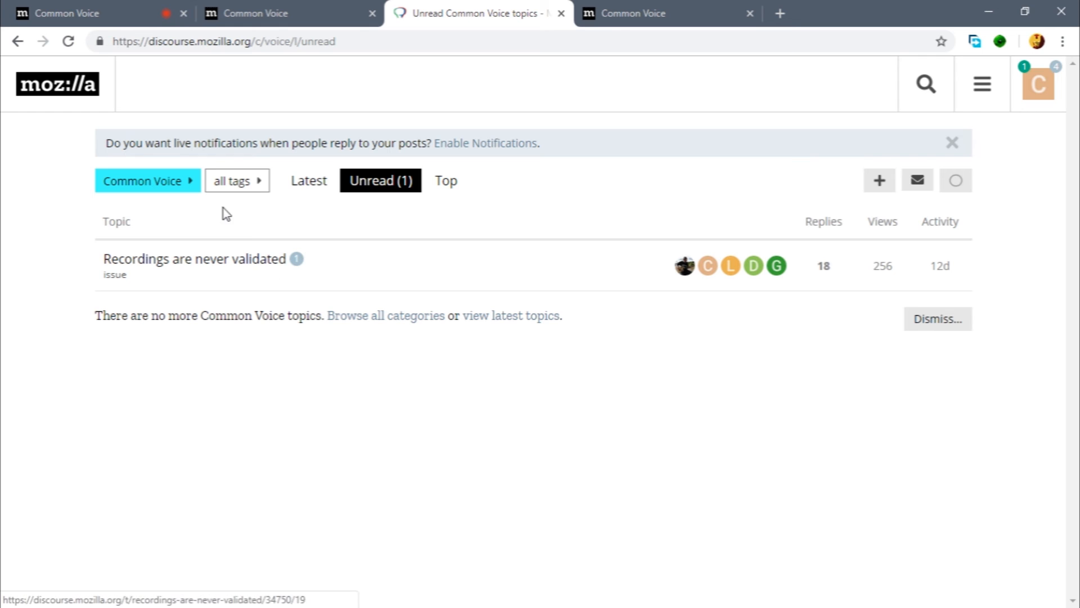
{"action": "left_click", "coordinate": [15, 41]}
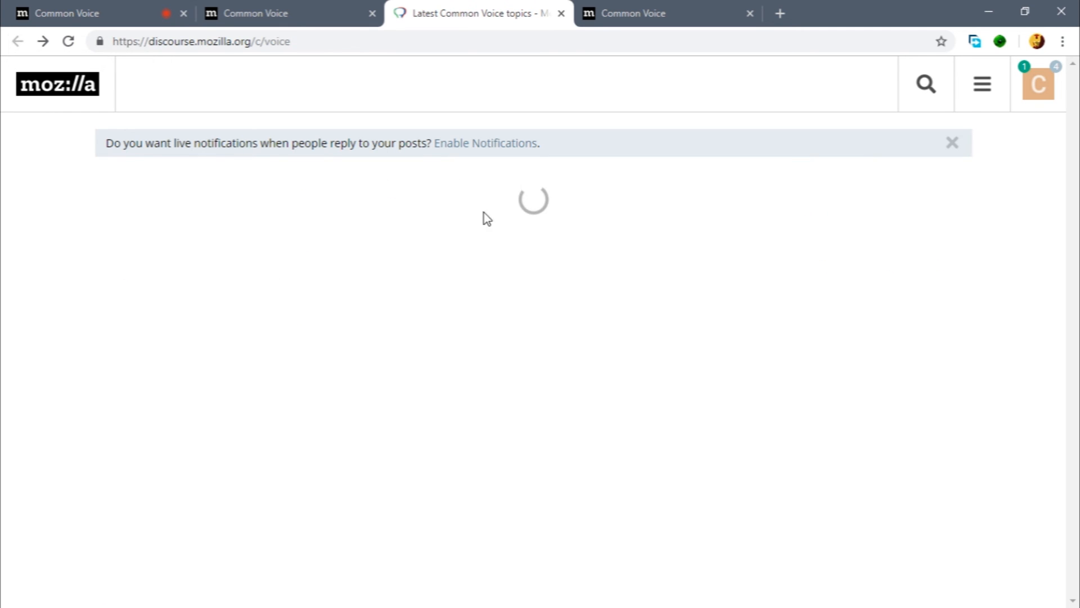
Step: Browse the latest topics and open "Sentence collection tool - February 2019 milestone discussion" in a new tab
{"action": "scroll", "coordinate": [579, 276], "scroll_direction": "down", "scroll_amount": 3}
{"action": "scroll", "coordinate": [526, 262], "scroll_direction": "up", "scroll_amount": 3}
{"action": "scroll", "coordinate": [534, 279], "scroll_direction": "down", "scroll_amount": 5}
{"action": "scroll", "coordinate": [533, 280], "scroll_direction": "up", "scroll_amount": 5}
{"action": "scroll", "coordinate": [563, 287], "scroll_direction": "down", "scroll_amount": 3}
{"action": "scroll", "coordinate": [724, 279], "scroll_direction": "down", "scroll_amount": 2}
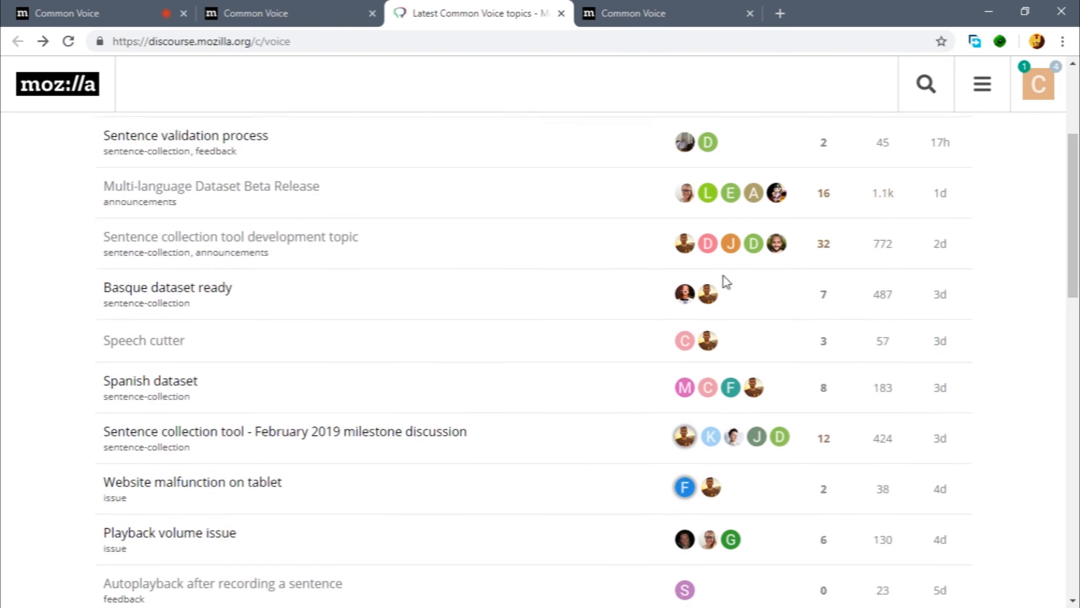
{"action": "scroll", "coordinate": [726, 280], "scroll_direction": "down", "scroll_amount": 4}
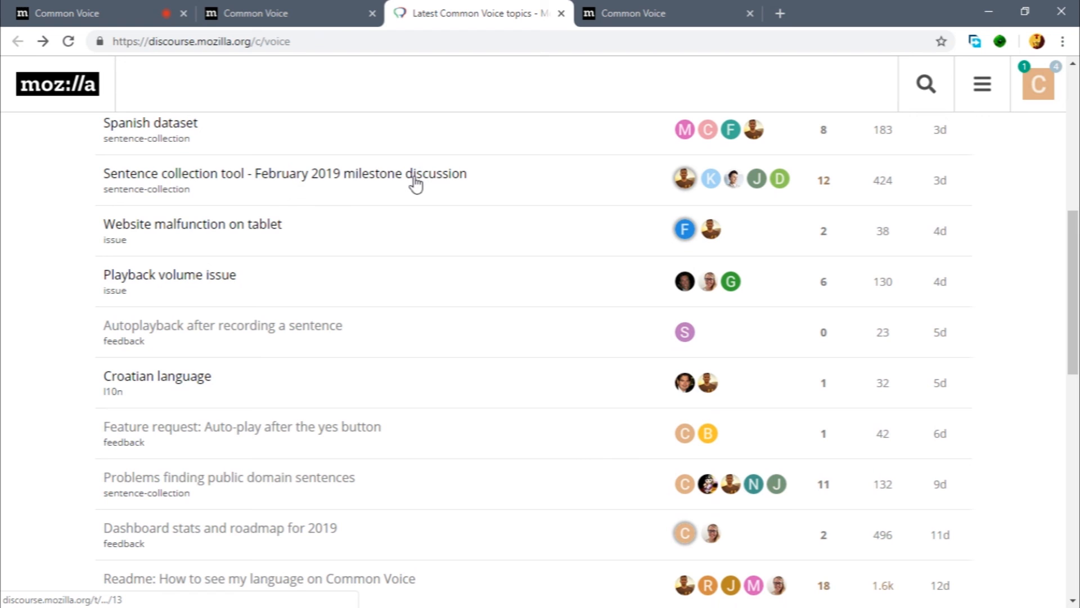
{"action": "right_click", "coordinate": [414, 176]}
{"action": "left_click", "coordinate": [485, 197]}
{"action": "left_click", "coordinate": [626, 6]}
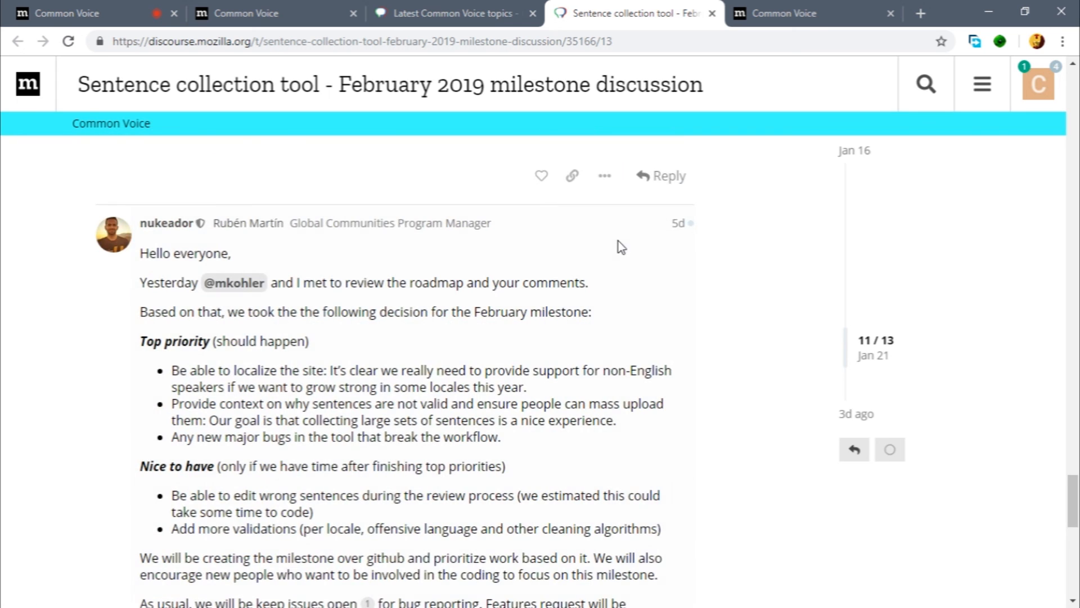
Step: Skim the milestone discussion down to its suggested topics and close its tab
{"action": "scroll", "coordinate": [607, 266], "scroll_direction": "down", "scroll_amount": 2}
{"action": "scroll", "coordinate": [591, 259], "scroll_direction": "down", "scroll_amount": 7}
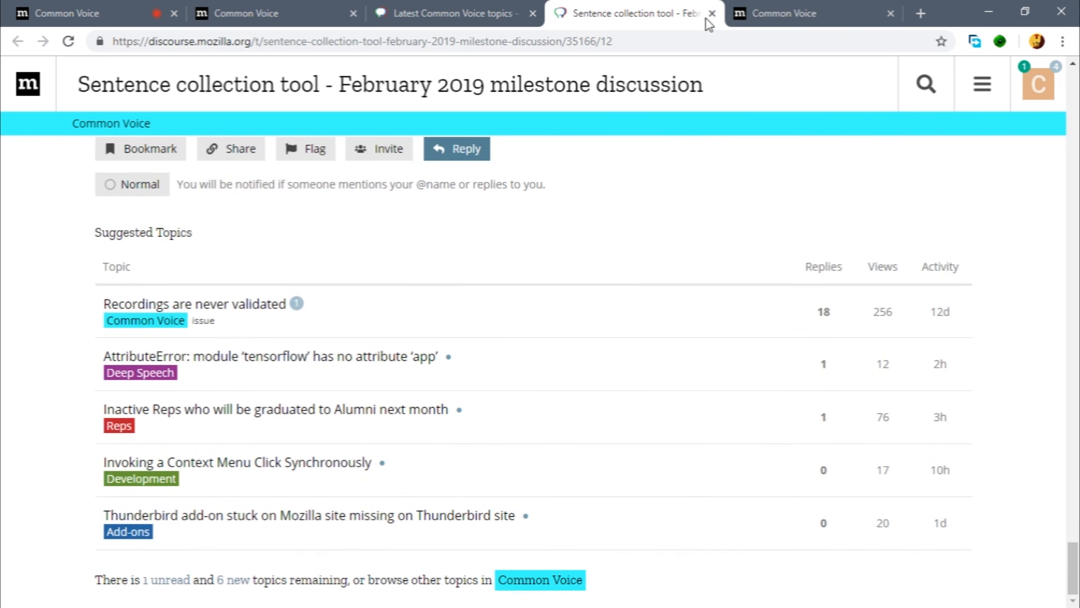
{"action": "left_click", "coordinate": [712, 13]}
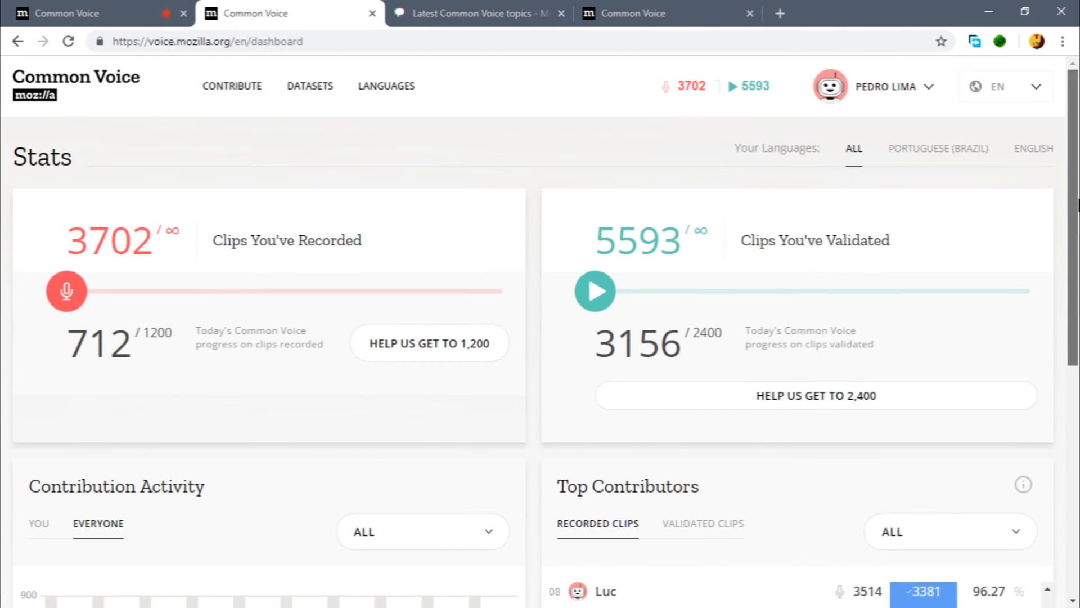
Step: Examine the contribution dashboard's clip stats, Contribution Activity chart and Top Contributors section
{"action": "scroll", "coordinate": [903, 369], "scroll_direction": "down", "scroll_amount": 10}
{"action": "scroll", "coordinate": [903, 370], "scroll_direction": "up", "scroll_amount": 7}
{"action": "mouse_move", "coordinate": [886, 87]}
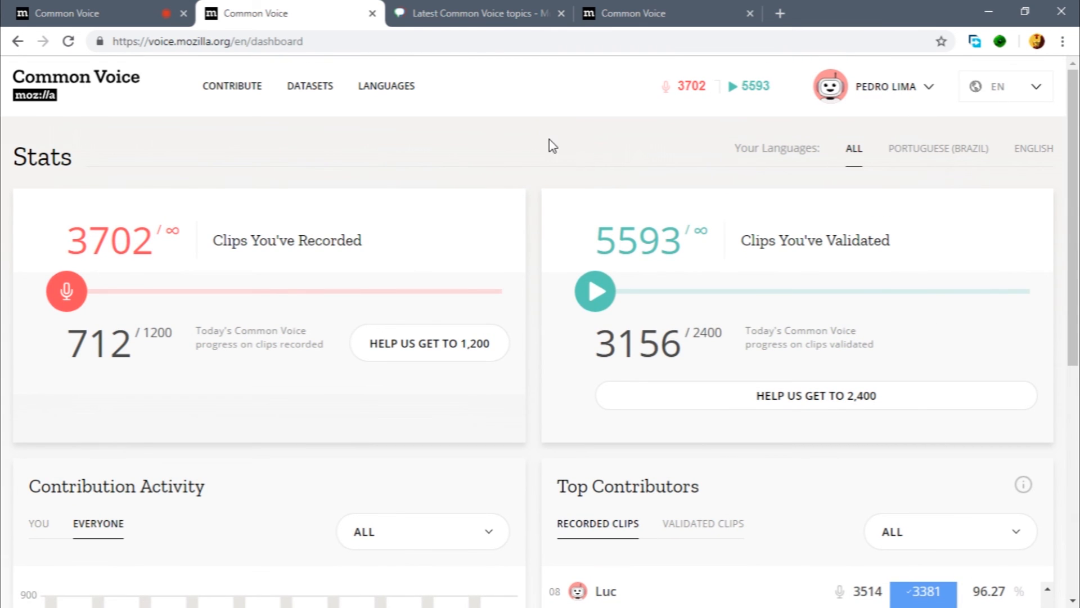
{"action": "scroll", "coordinate": [550, 155], "scroll_direction": "down", "scroll_amount": 4}
{"action": "scroll", "coordinate": [548, 157], "scroll_direction": "up", "scroll_amount": 4}
{"action": "scroll", "coordinate": [548, 161], "scroll_direction": "down", "scroll_amount": 4}
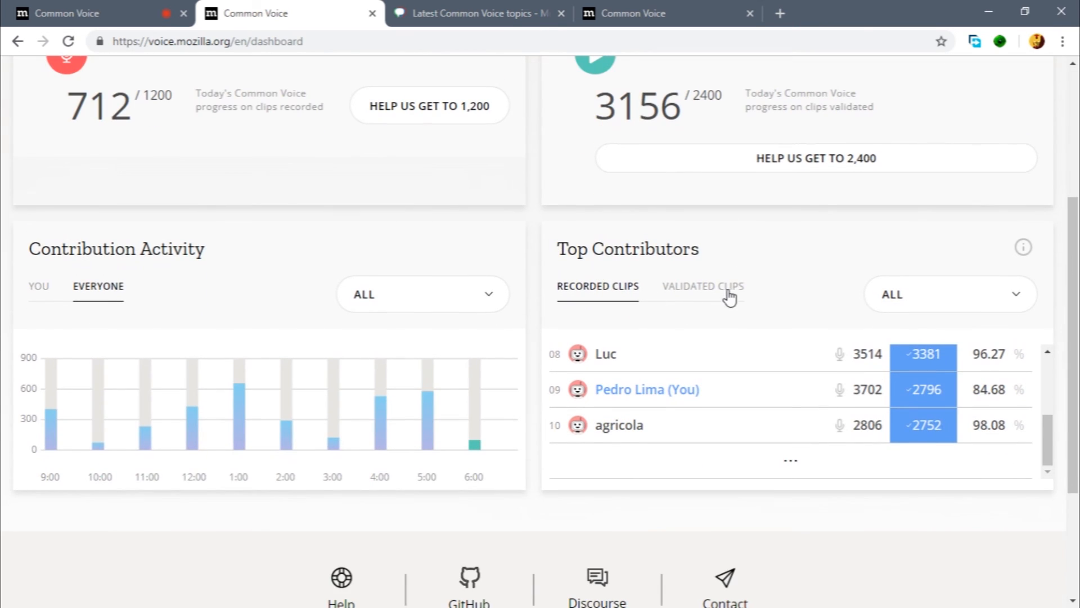
{"action": "scroll", "coordinate": [720, 338], "scroll_direction": "up", "scroll_amount": 3}
{"action": "scroll", "coordinate": [816, 356], "scroll_direction": "down", "scroll_amount": 6}
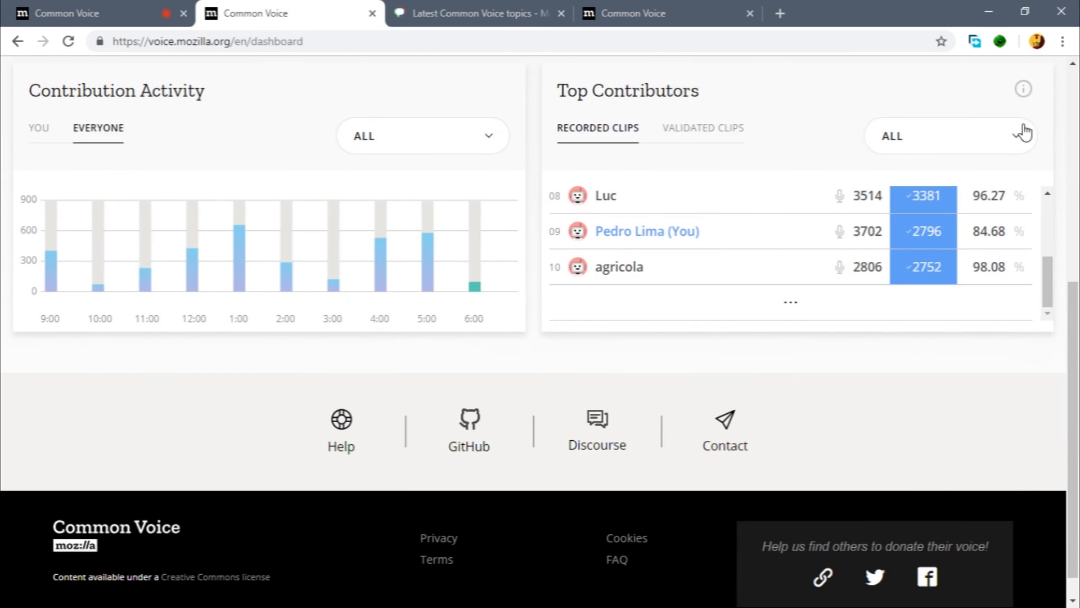
Step: Look through the Top Contributors ranking for recorded clips and return to the dashboard's overall stats
{"action": "scroll", "coordinate": [693, 197], "scroll_direction": "up", "scroll_amount": 8}
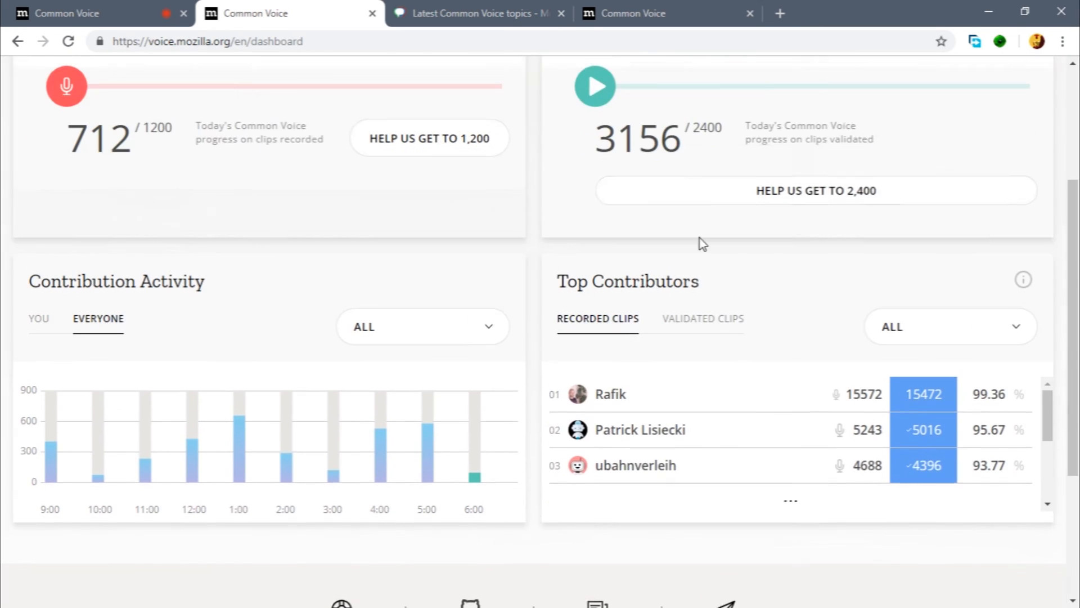
{"action": "scroll", "coordinate": [699, 366], "scroll_direction": "down", "scroll_amount": 3}
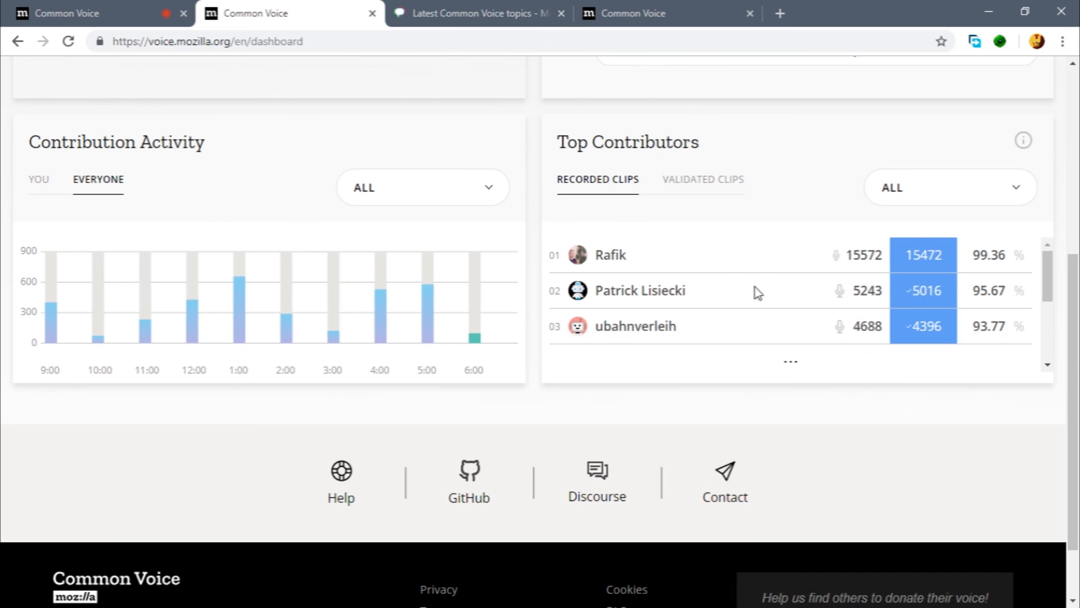
{"action": "scroll", "coordinate": [755, 293], "scroll_direction": "down", "scroll_amount": 5}
{"action": "scroll", "coordinate": [755, 287], "scroll_direction": "up", "scroll_amount": 6}
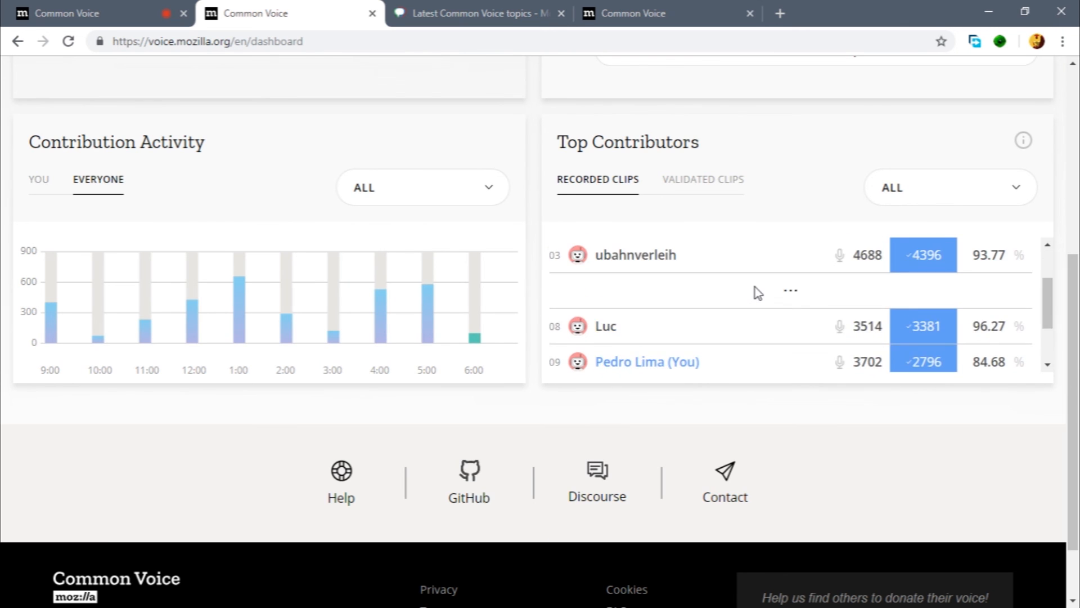
{"action": "scroll", "coordinate": [487, 228], "scroll_direction": "up", "scroll_amount": 5}
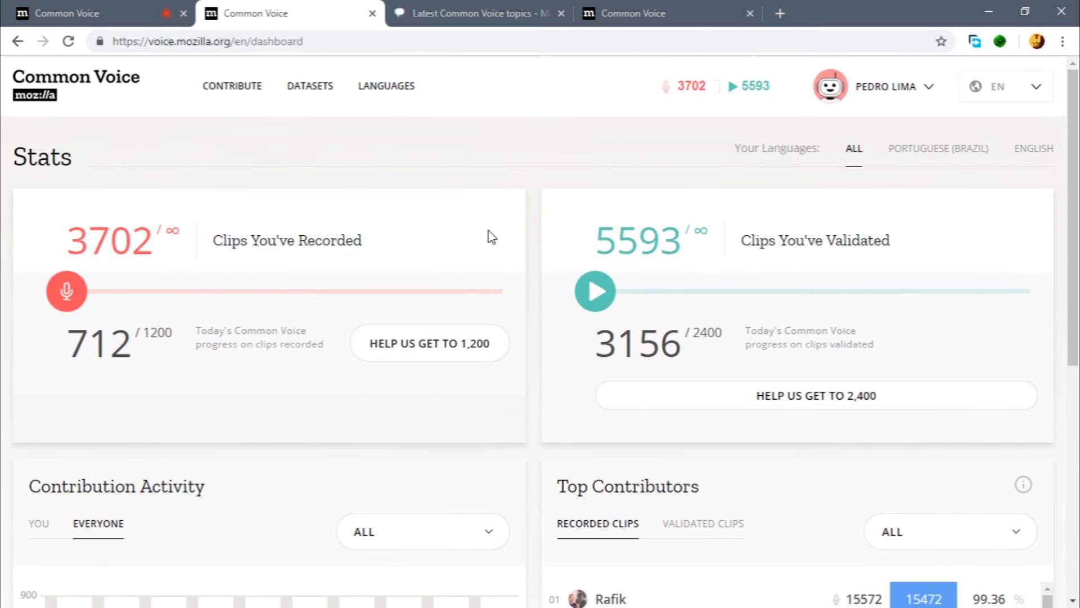
Step: Return to the Listen session, play the clip "What makes you think they're even interested?" and validate it as correct
{"action": "left_click", "coordinate": [84, 13]}
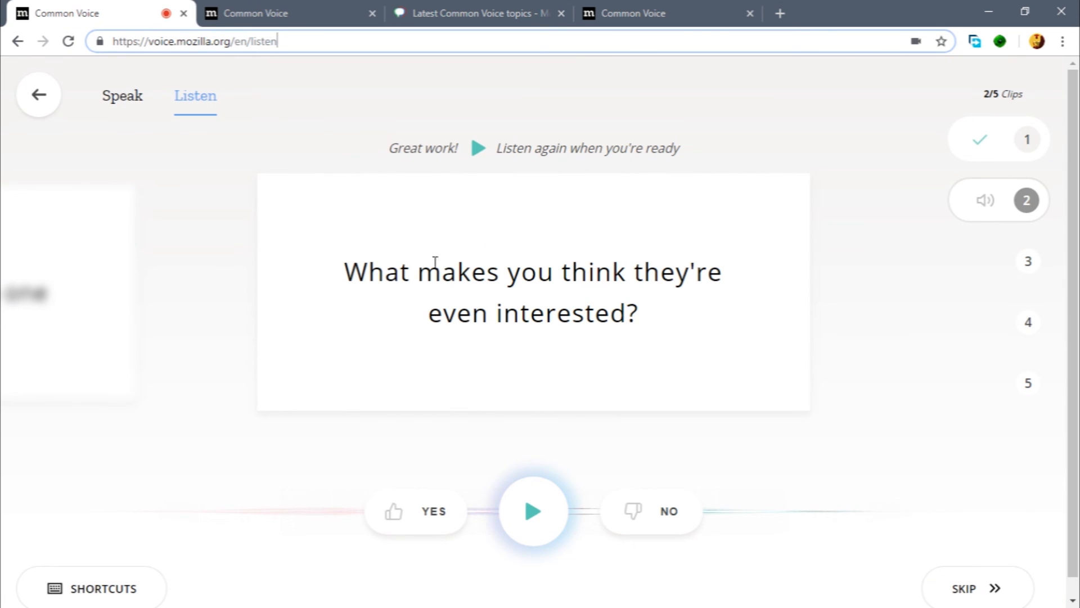
{"action": "left_click_drag", "start_coordinate": [344, 260], "coordinate": [531, 314]}
{"action": "left_click", "coordinate": [565, 369]}
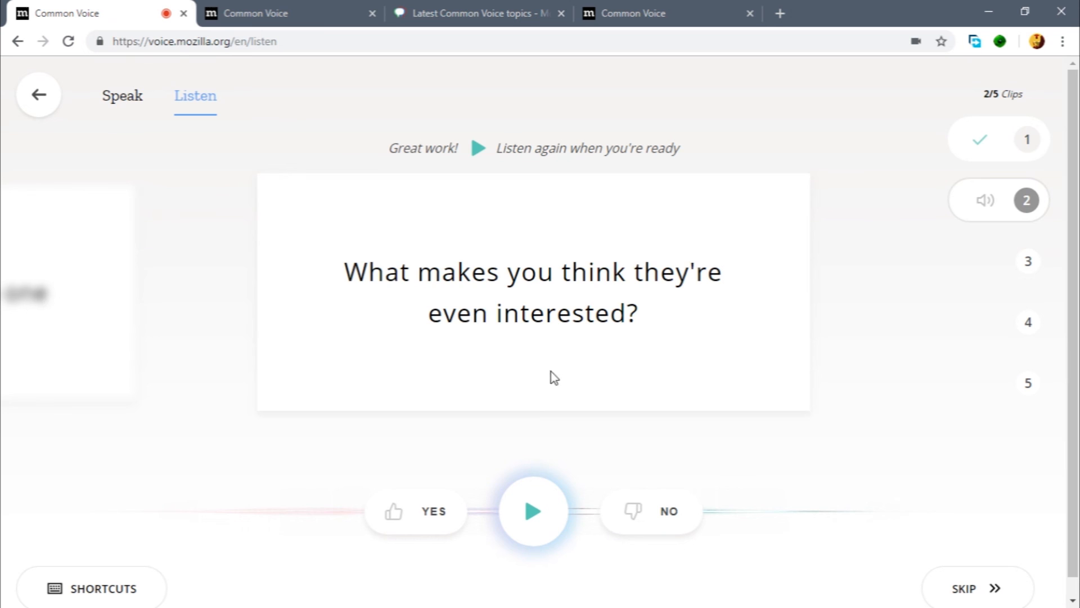
{"action": "left_click", "coordinate": [555, 509]}
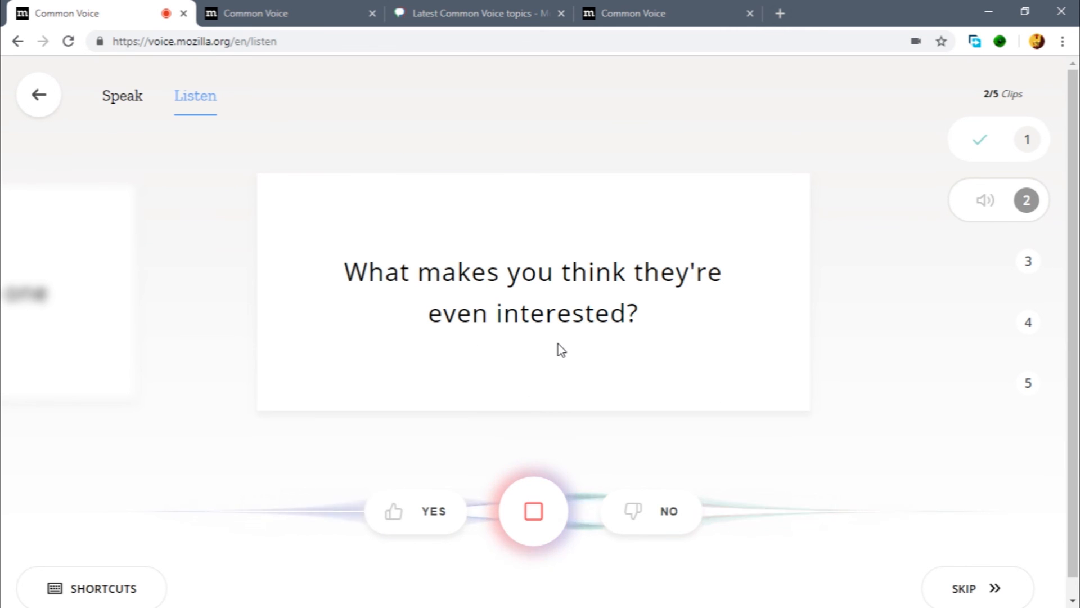
{"action": "left_click", "coordinate": [429, 511]}
Step: Play the clip "rate the current essay a one" and validate it as correct
{"action": "left_click", "coordinate": [548, 515]}
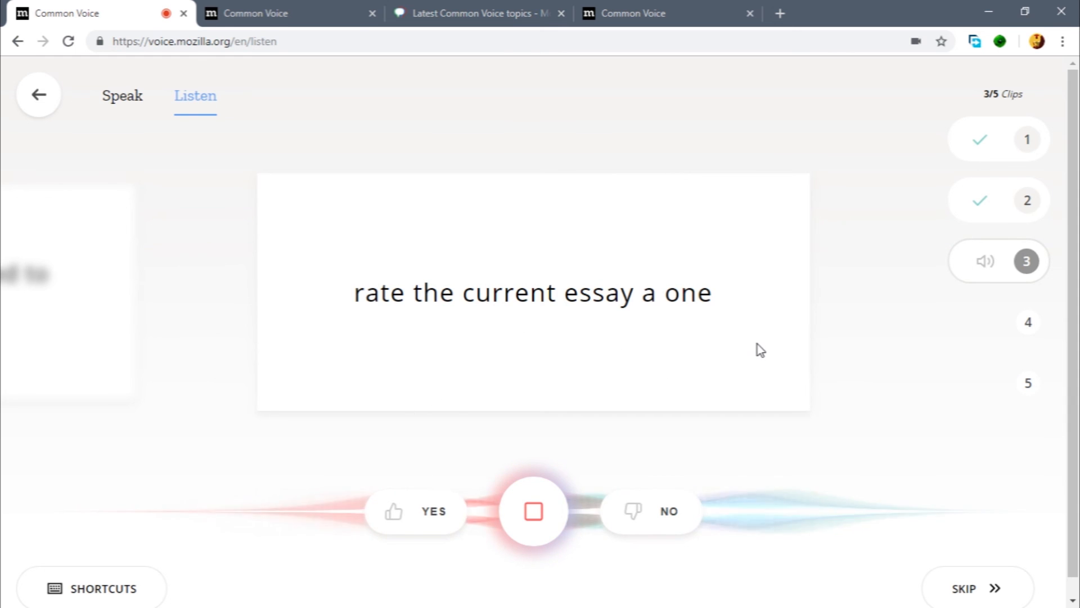
{"action": "scroll", "coordinate": [639, 270], "scroll_direction": "down", "scroll_amount": 1}
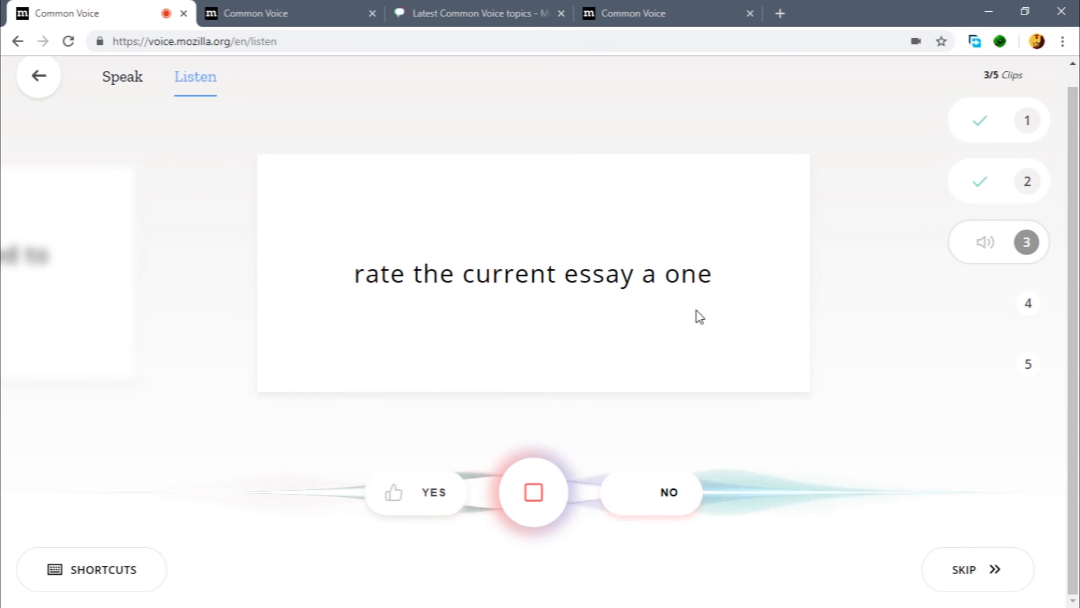
{"action": "left_click", "coordinate": [419, 484]}
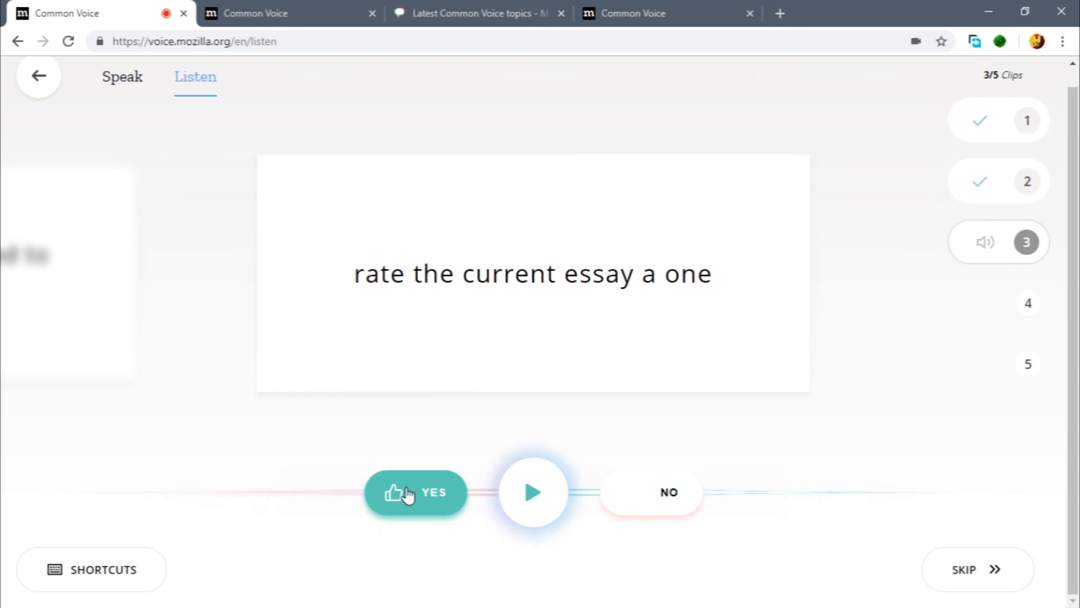
Step: Play clips 4 and 5 of the set and validate both as correct
{"action": "left_click", "coordinate": [550, 492]}
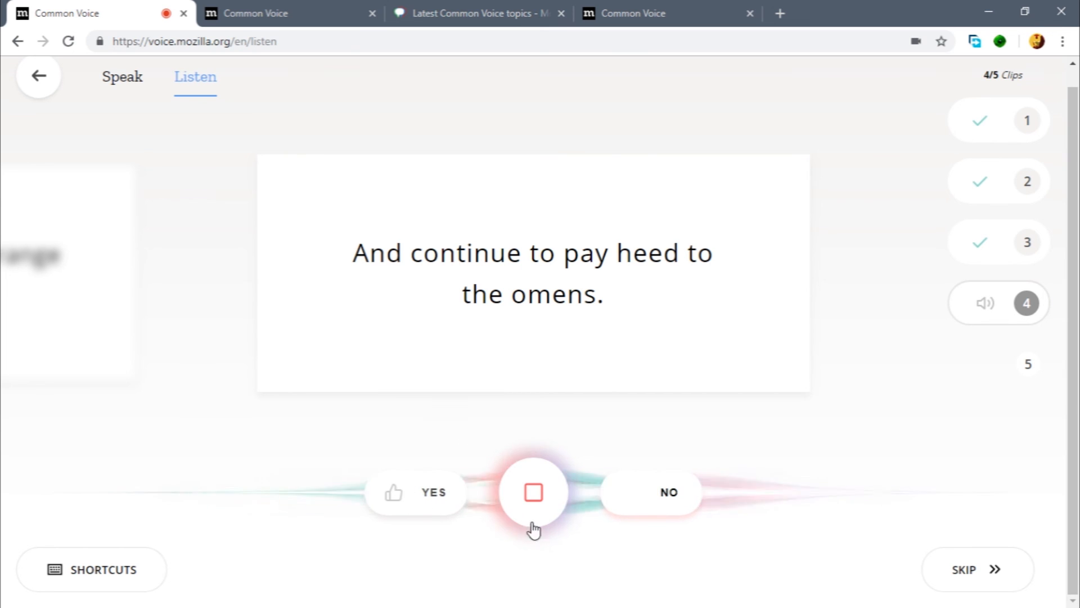
{"action": "left_click", "coordinate": [430, 493]}
{"action": "left_click", "coordinate": [539, 492]}
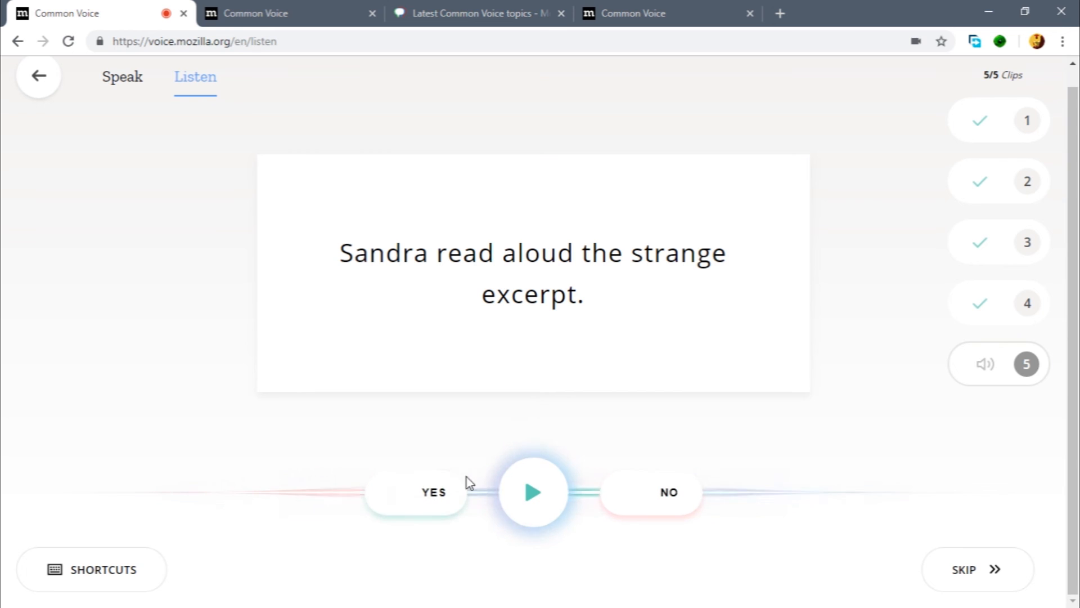
{"action": "left_click", "coordinate": [428, 492]}
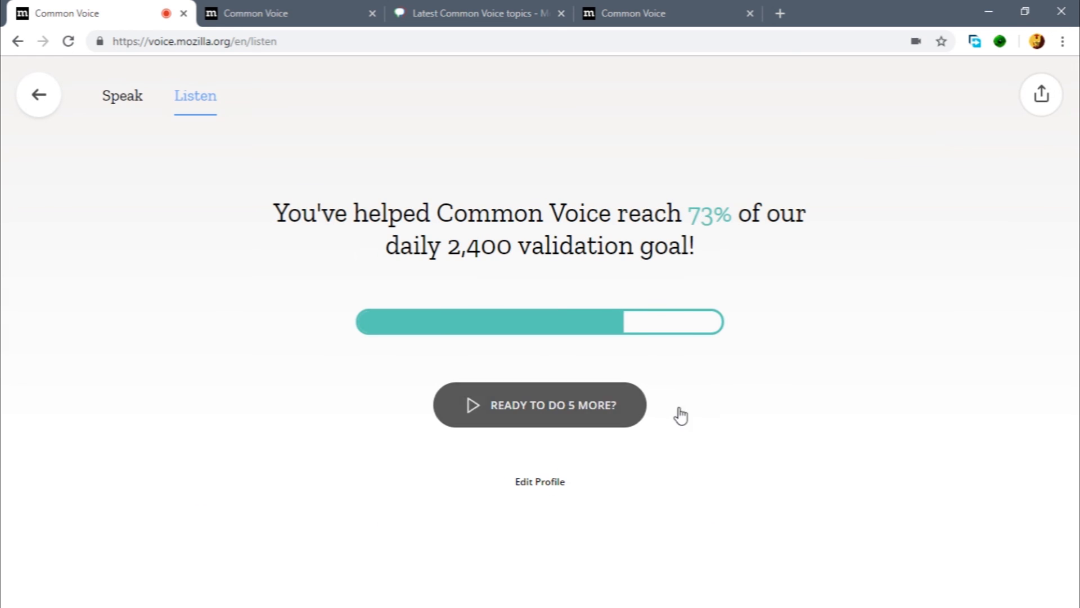
Step: Open the contribution dashboard from the finished Listen session and review its updated stats, activity chart and top contributors
{"action": "left_click", "coordinate": [484, 231]}
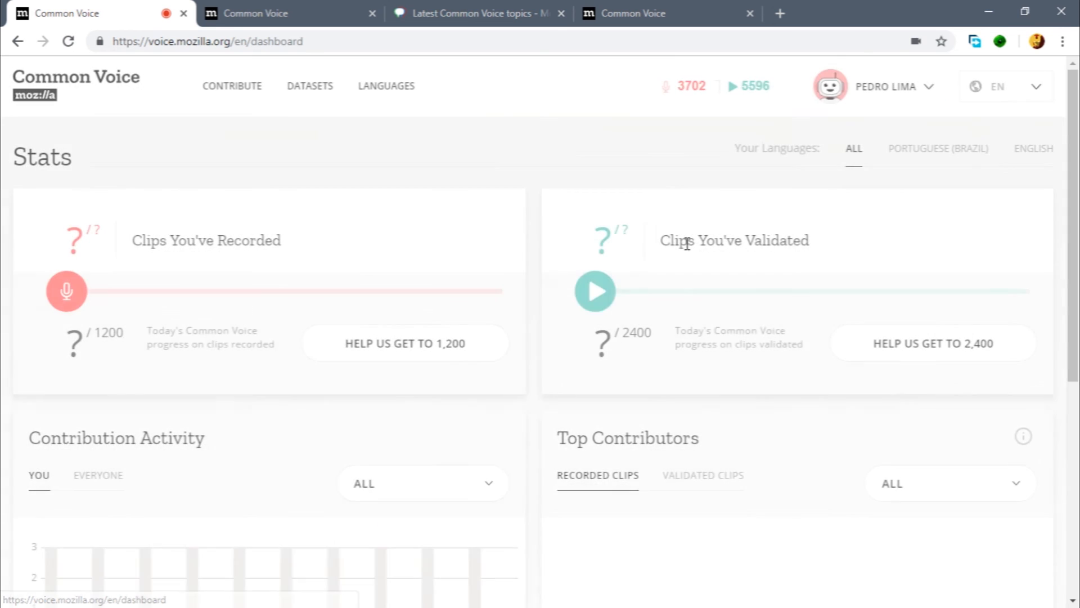
{"action": "scroll", "coordinate": [564, 167], "scroll_direction": "down", "scroll_amount": 7}
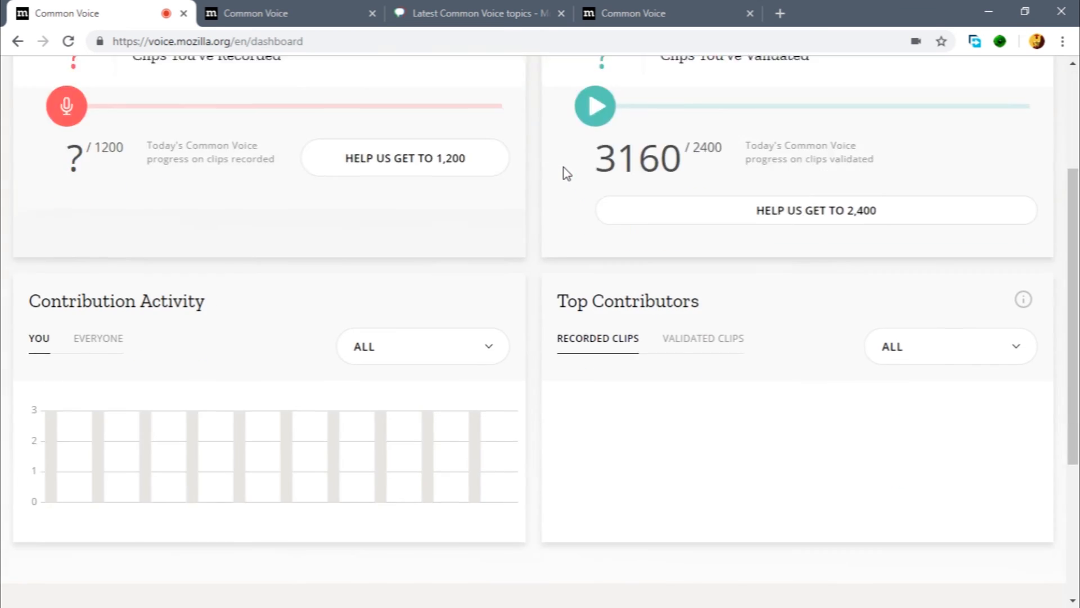
{"action": "scroll", "coordinate": [557, 190], "scroll_direction": "up", "scroll_amount": 9}
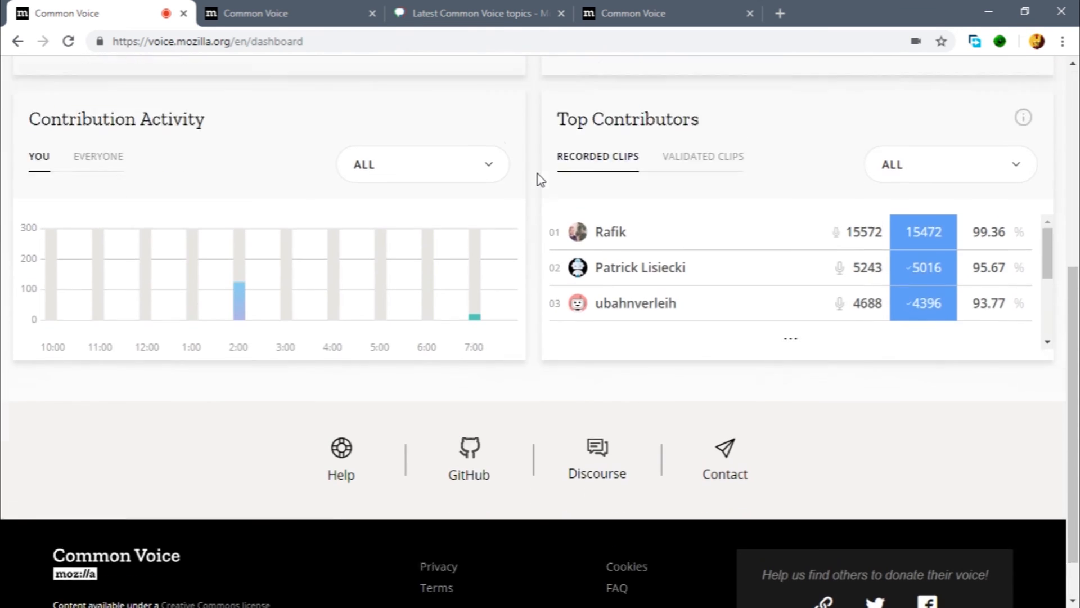
{"action": "scroll", "coordinate": [534, 147], "scroll_direction": "up", "scroll_amount": 1}
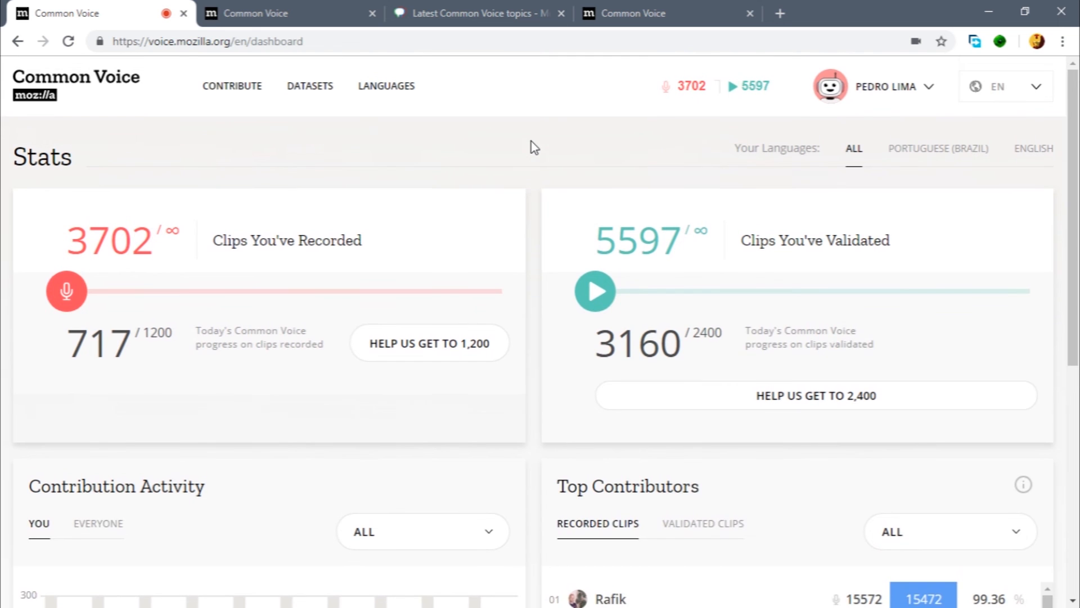
{"action": "scroll", "coordinate": [531, 157], "scroll_direction": "down", "scroll_amount": 1}
{"action": "scroll", "coordinate": [531, 162], "scroll_direction": "up", "scroll_amount": 1}
{"action": "scroll", "coordinate": [1072, 225], "scroll_direction": "down", "scroll_amount": 4}
{"action": "scroll", "coordinate": [543, 164], "scroll_direction": "up", "scroll_amount": 4}
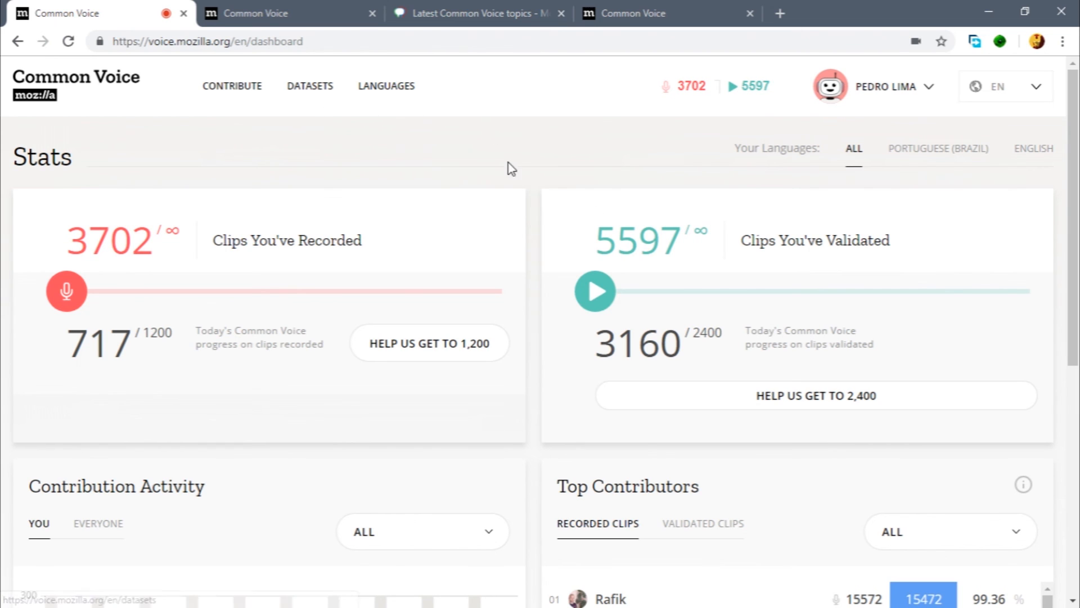
{"action": "scroll", "coordinate": [511, 169], "scroll_direction": "down", "scroll_amount": 4}
{"action": "scroll", "coordinate": [528, 227], "scroll_direction": "up", "scroll_amount": 4}
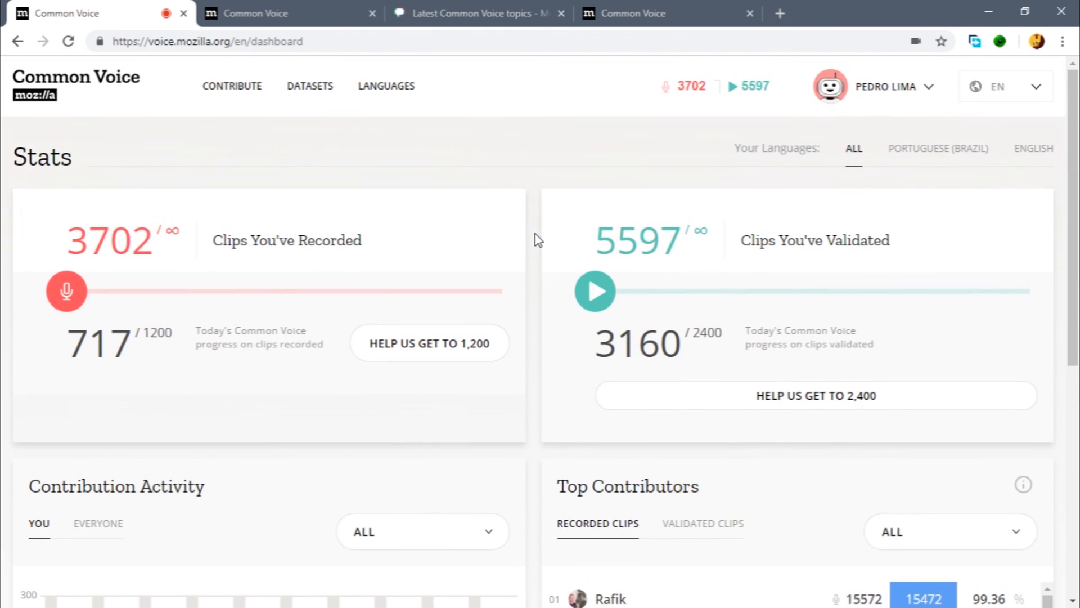